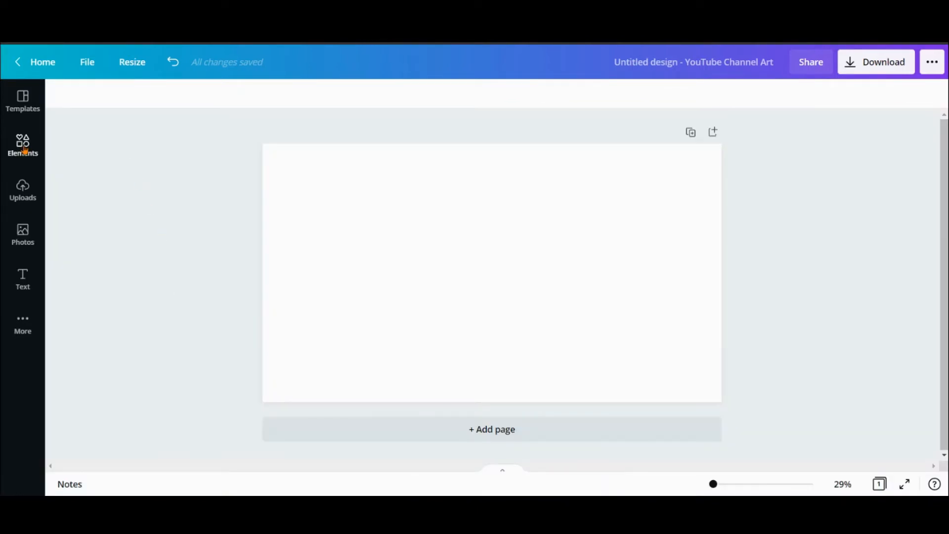
Insert the uploaded channel art size template and enlarge it to fill the whole page as the background.
{"action": "left_click", "coordinate": [29, 194]}
{"action": "left_click", "coordinate": [116, 247]}
{"action": "left_click_drag", "start_coordinate": [577, 278], "coordinate": [522, 244]}
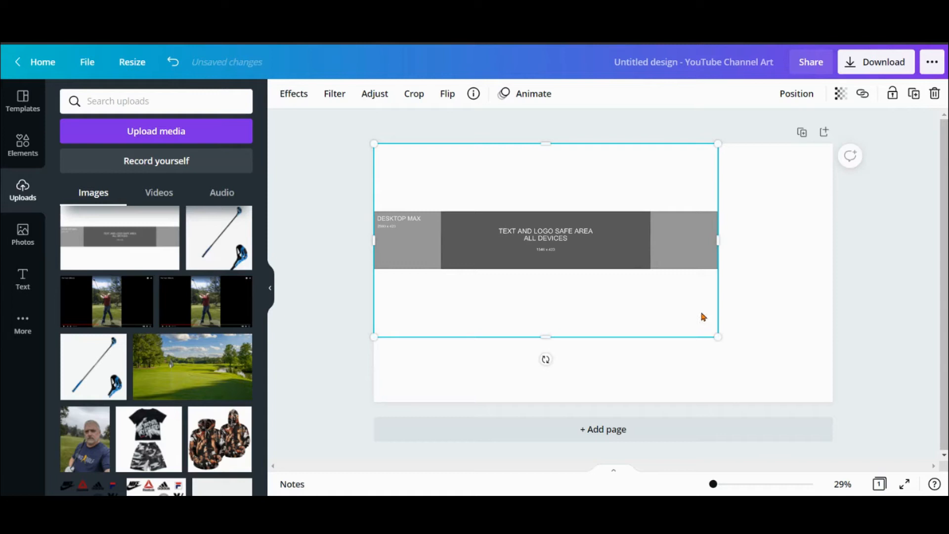
{"action": "left_click_drag", "start_coordinate": [719, 338], "coordinate": [839, 388]}
{"action": "left_click", "coordinate": [886, 223]}
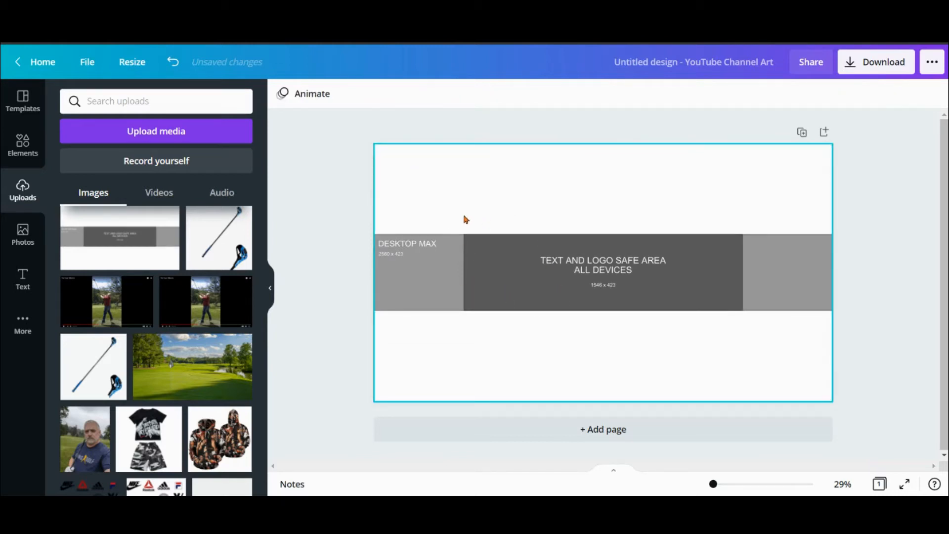
{"action": "right_click", "coordinate": [504, 284]}
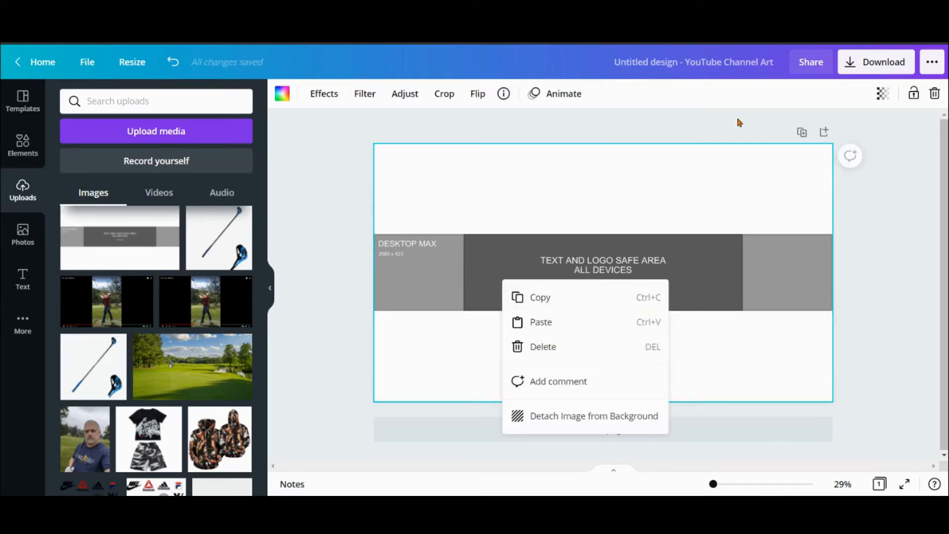
{"action": "left_click", "coordinate": [886, 130]}
{"action": "left_click", "coordinate": [775, 271]}
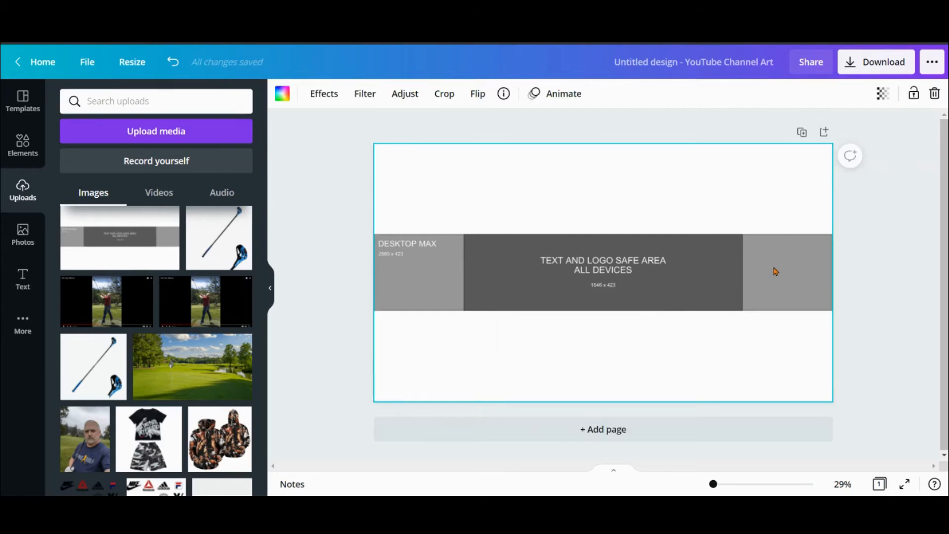
{"action": "left_click", "coordinate": [348, 207]}
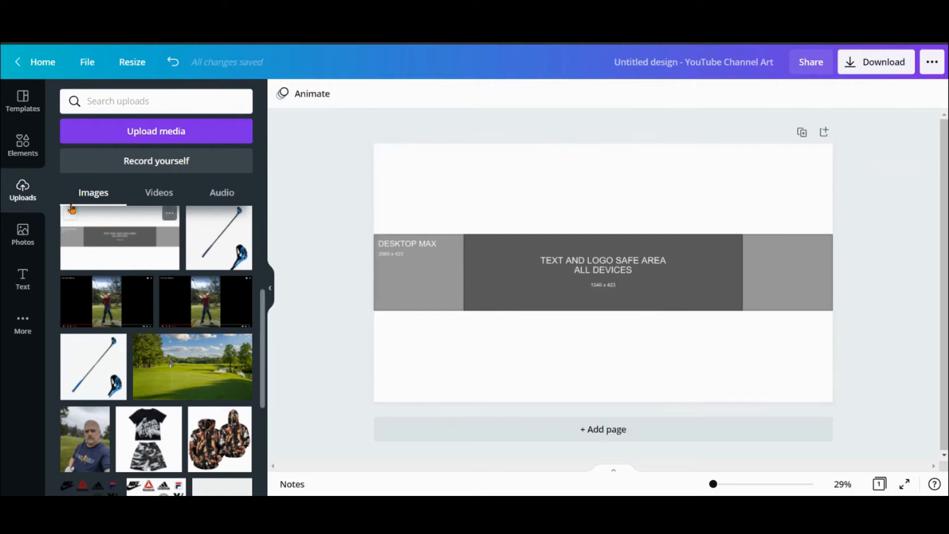
Add a plain straight line to the page and color it black.
{"action": "left_click", "coordinate": [23, 145]}
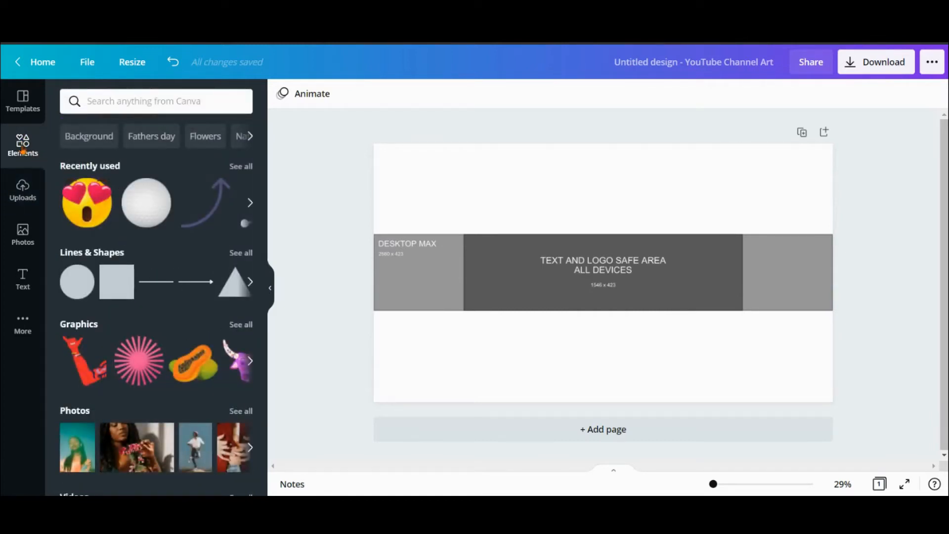
{"action": "left_click", "coordinate": [155, 283]}
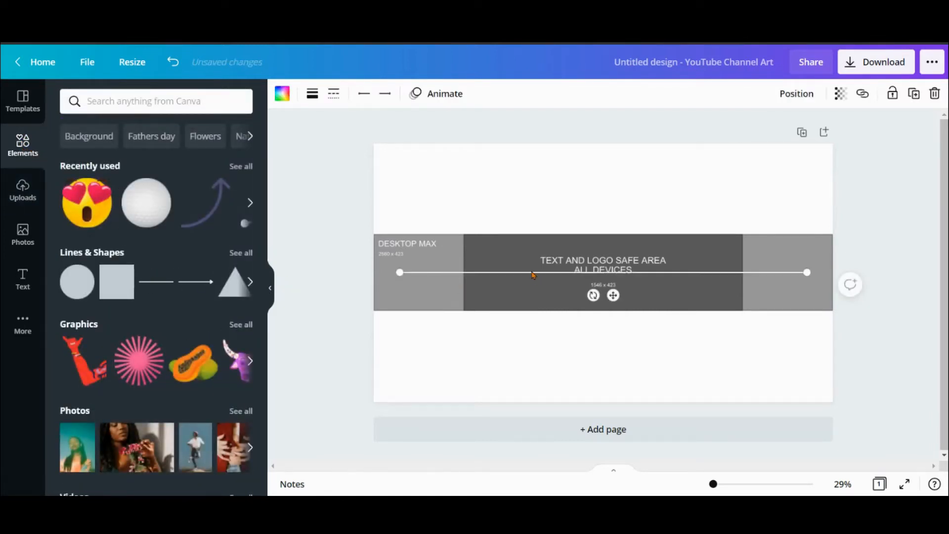
{"action": "left_click", "coordinate": [312, 93]}
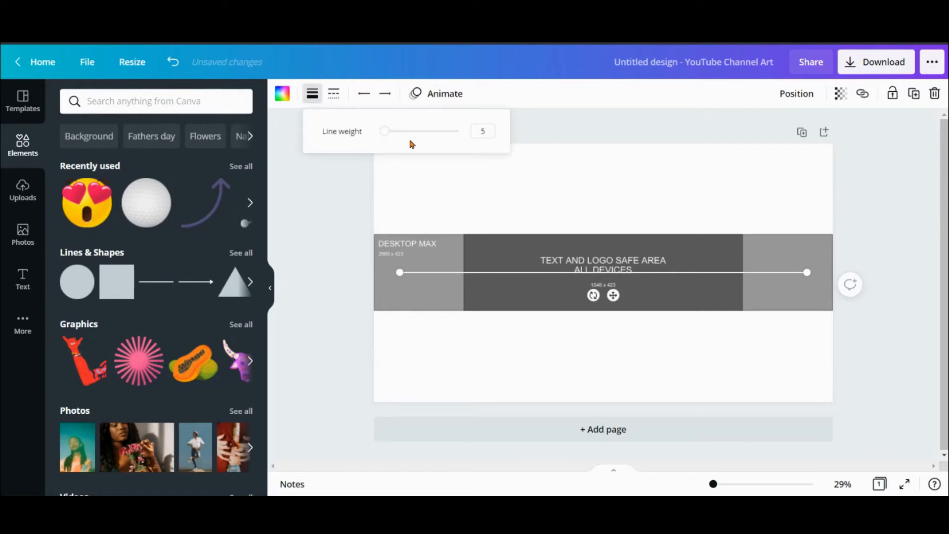
{"action": "left_click", "coordinate": [282, 93]}
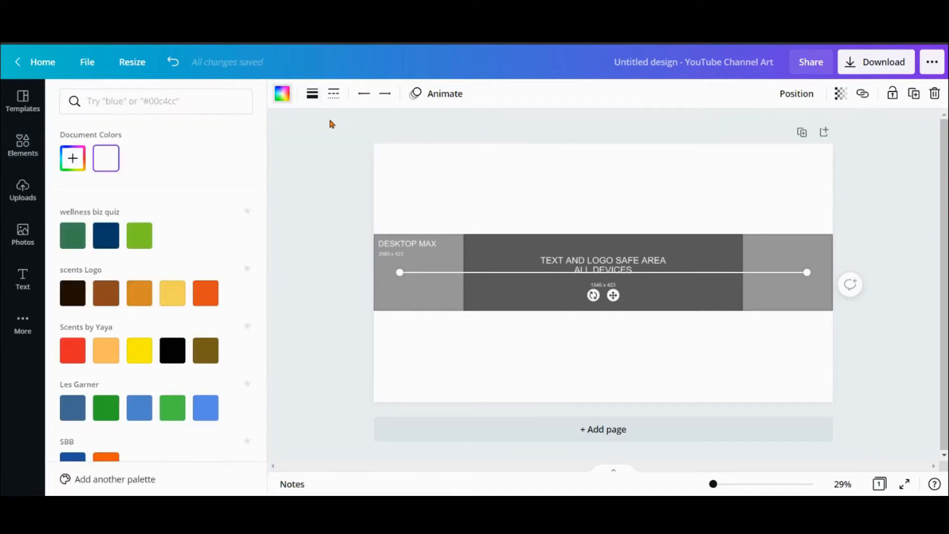
{"action": "left_click", "coordinate": [73, 158]}
{"action": "left_click_drag", "start_coordinate": [204, 235], "coordinate": [314, 282]}
{"action": "left_click", "coordinate": [282, 94]}
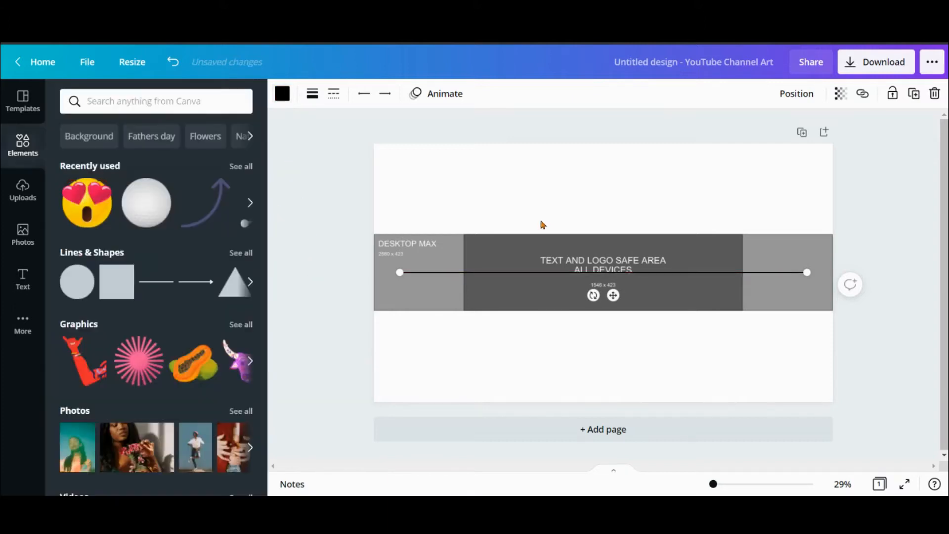
Place black guide lines across the page along the band's upper and lower edges and both side edges of the safe area.
{"action": "left_click_drag", "start_coordinate": [520, 276], "coordinate": [477, 233]}
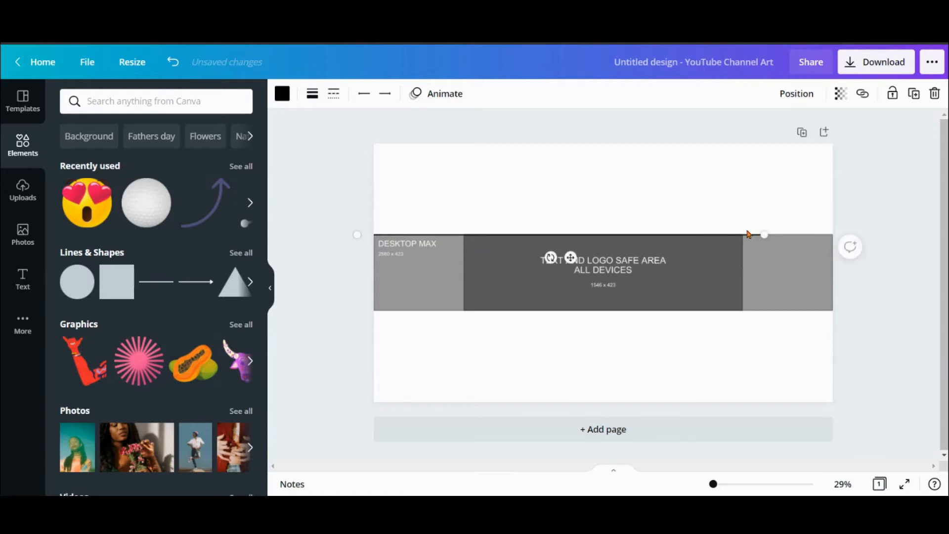
{"action": "left_click_drag", "start_coordinate": [764, 234], "coordinate": [844, 234]}
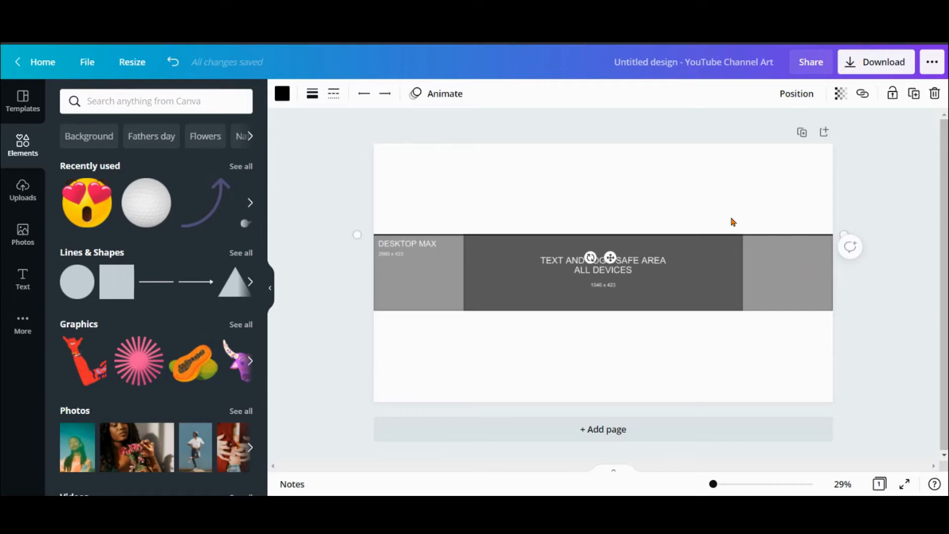
{"action": "left_click_drag", "start_coordinate": [691, 239], "coordinate": [633, 342]}
{"action": "left_click_drag", "start_coordinate": [566, 361], "coordinate": [648, 345]}
{"action": "left_click_drag", "start_coordinate": [576, 328], "coordinate": [742, 329]}
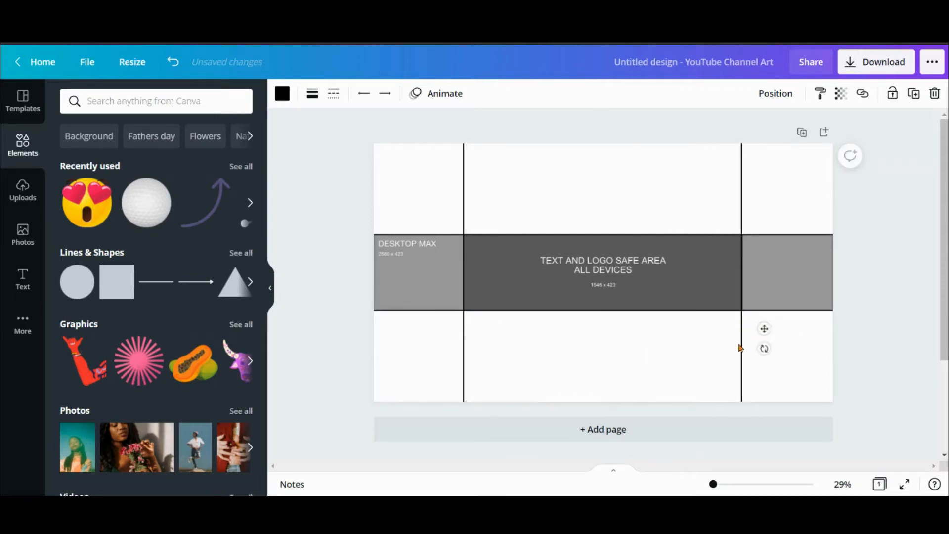
{"action": "left_click_drag", "start_coordinate": [745, 342], "coordinate": [746, 341]}
Delete the template background image and group the four black guide lines.
{"action": "left_click", "coordinate": [813, 279]}
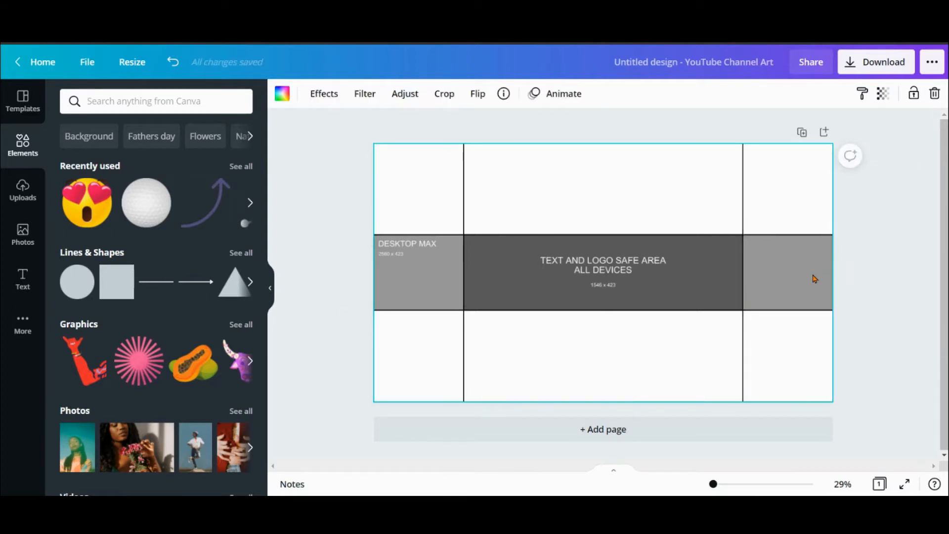
{"action": "key", "text": "Delete"}
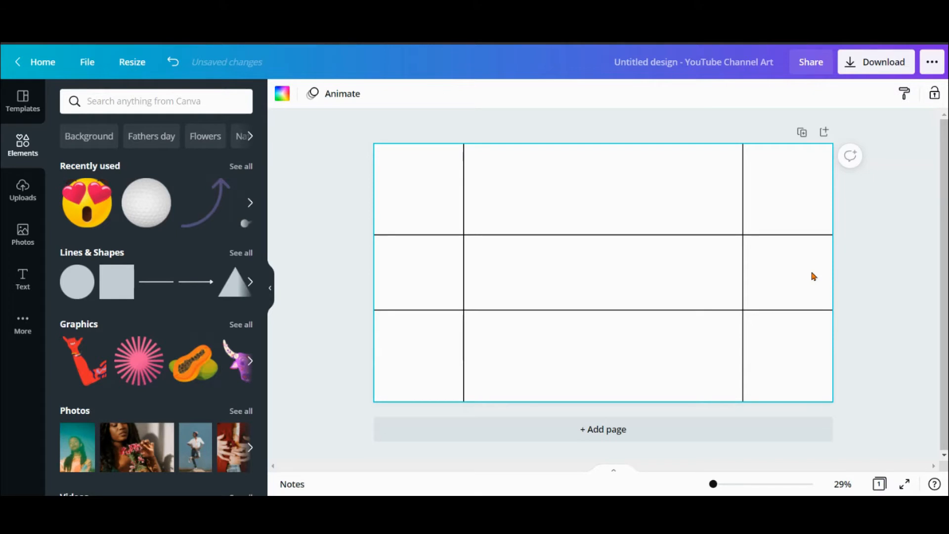
{"action": "left_click", "coordinate": [462, 237]}
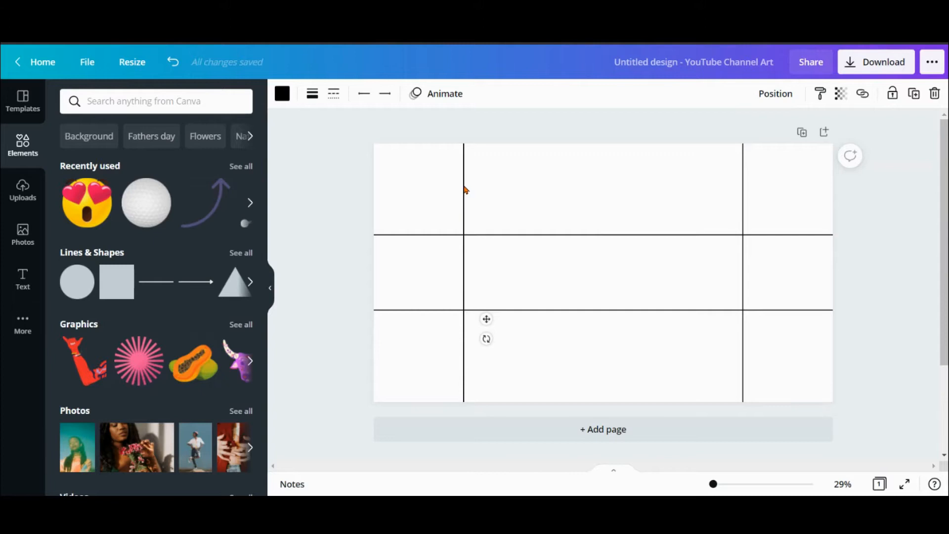
{"action": "left_click", "coordinate": [743, 206], "text": "shift"}
{"action": "left_click", "coordinate": [712, 236], "text": "shift"}
{"action": "left_click", "coordinate": [695, 311], "text": "shift"}
{"action": "left_click", "coordinate": [728, 94]}
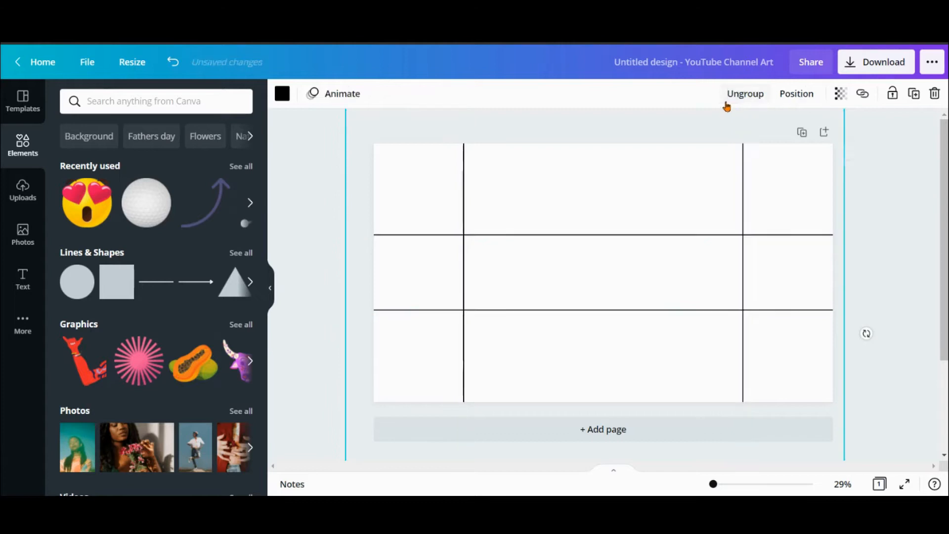
{"action": "left_click", "coordinate": [894, 155]}
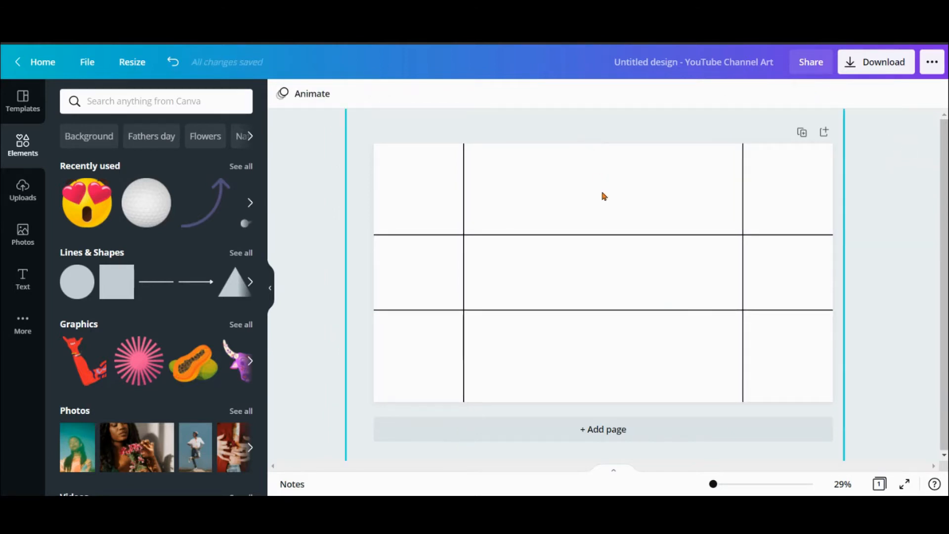
{"action": "left_click", "coordinate": [740, 181]}
{"action": "left_click", "coordinate": [804, 94]}
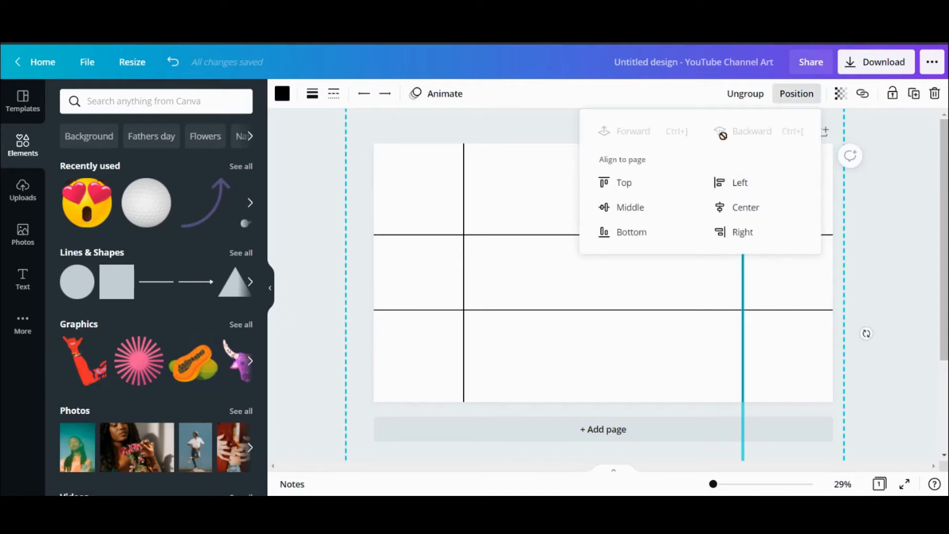
{"action": "left_click", "coordinate": [908, 232]}
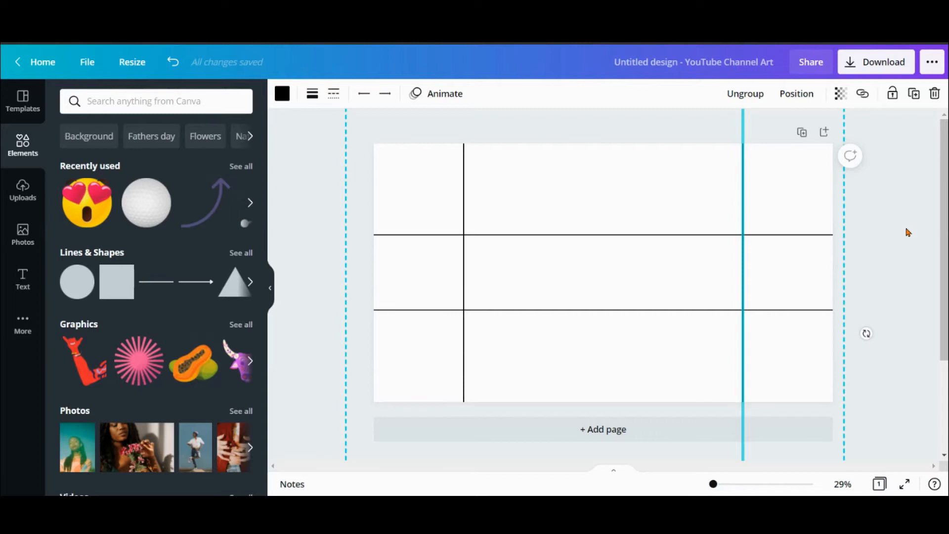
{"action": "left_click", "coordinate": [908, 232]}
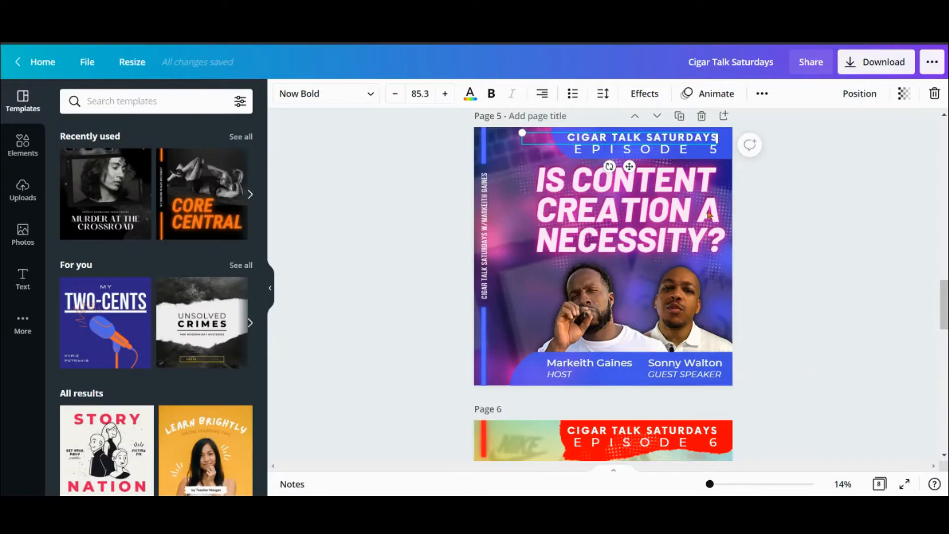
Copy the host's cut-out photo from page 5 of the Cigar Talk Saturdays design into the channel art.
{"action": "left_click", "coordinate": [602, 312]}
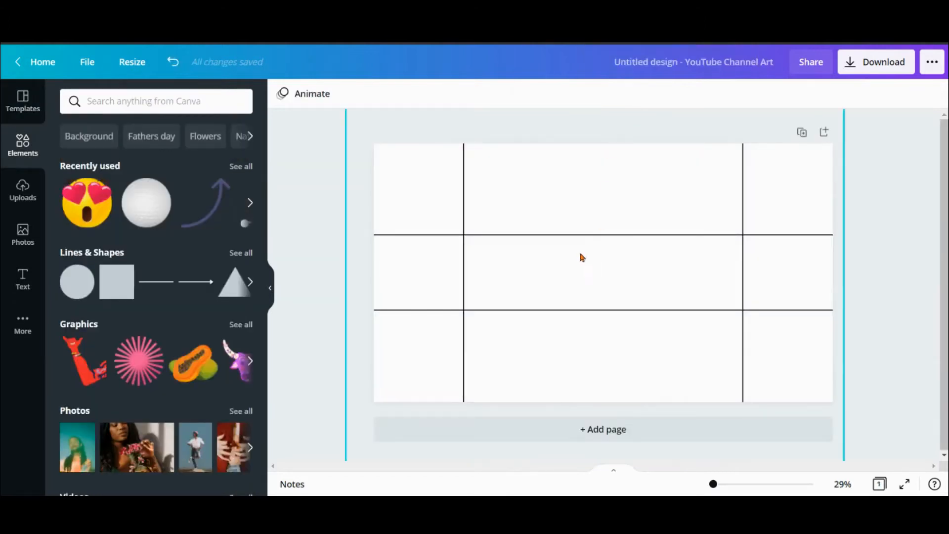
{"action": "left_click", "coordinate": [504, 267]}
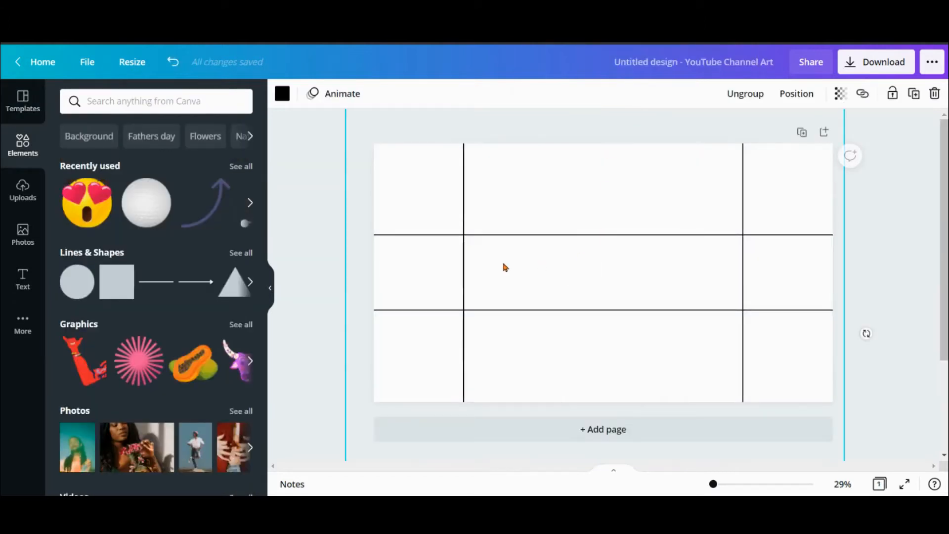
{"action": "key", "text": "ctrl+v"}
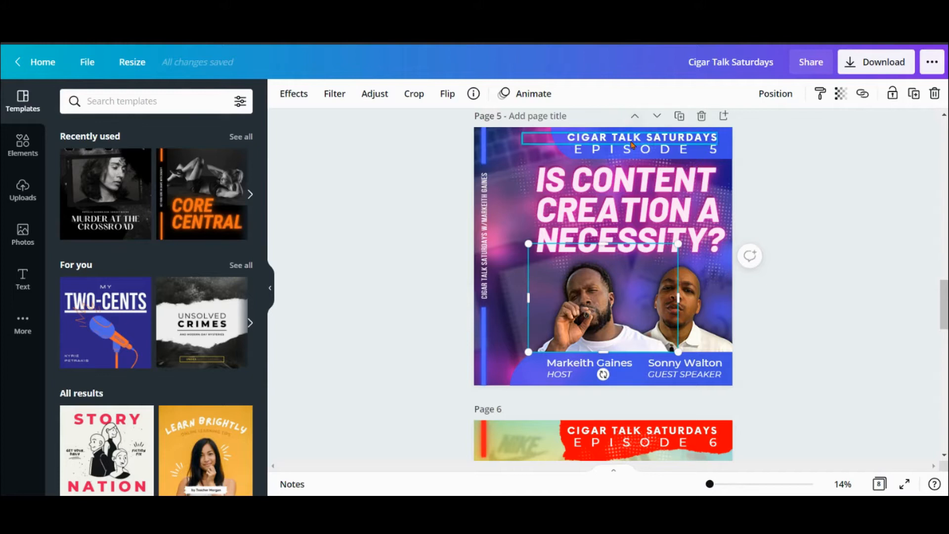
Copy the "CIGAR TALK SATURDAYS" title text from the Cigar Talk Saturdays design into the channel art.
{"action": "left_click", "coordinate": [633, 143]}
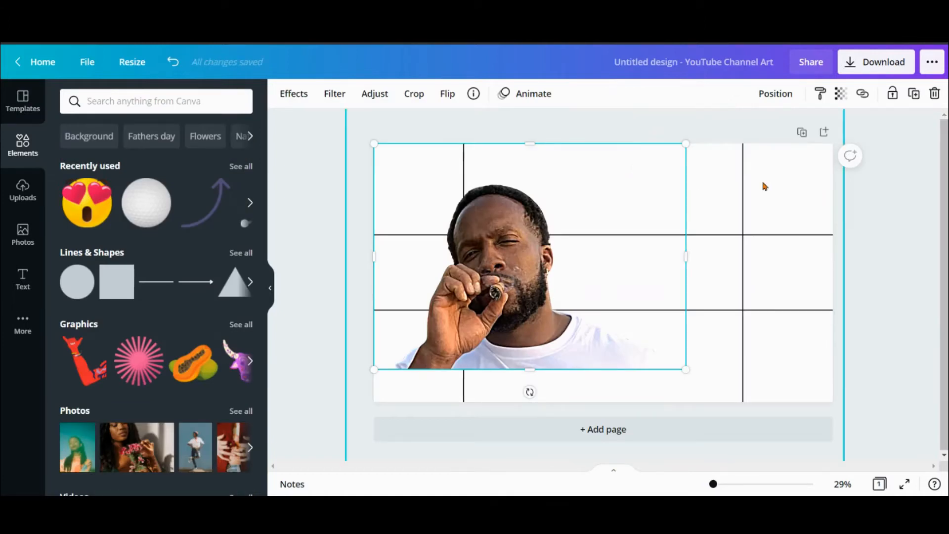
{"action": "left_click", "coordinate": [764, 186]}
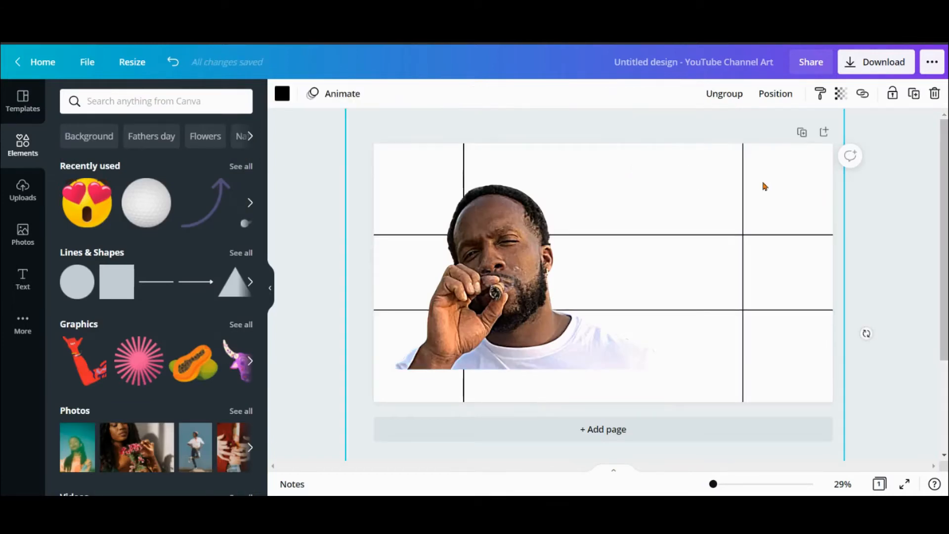
{"action": "type", "text": "CIGAR TALK SATURDAYS"}
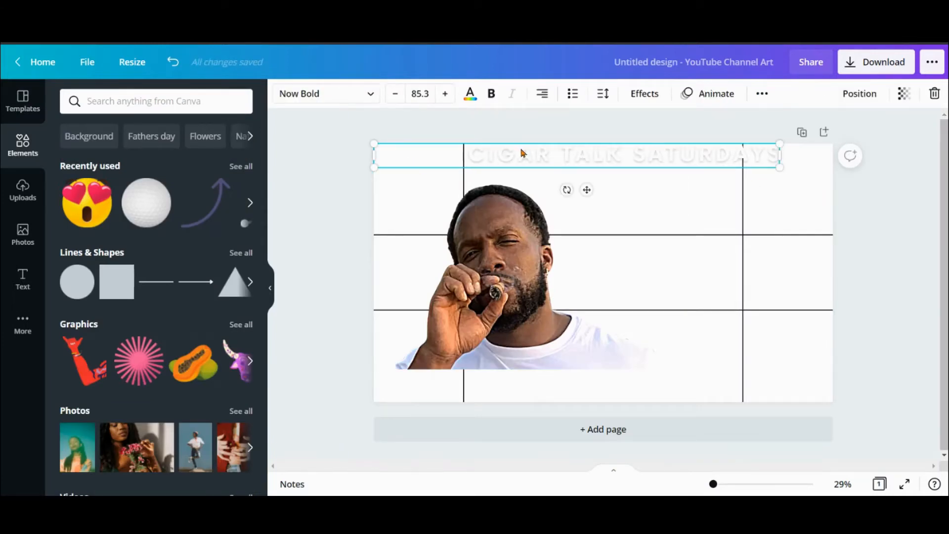
Shrink the host's photo to fit between the horizontal guides and move it to the left end of the central safe area.
{"action": "left_click", "coordinate": [492, 237]}
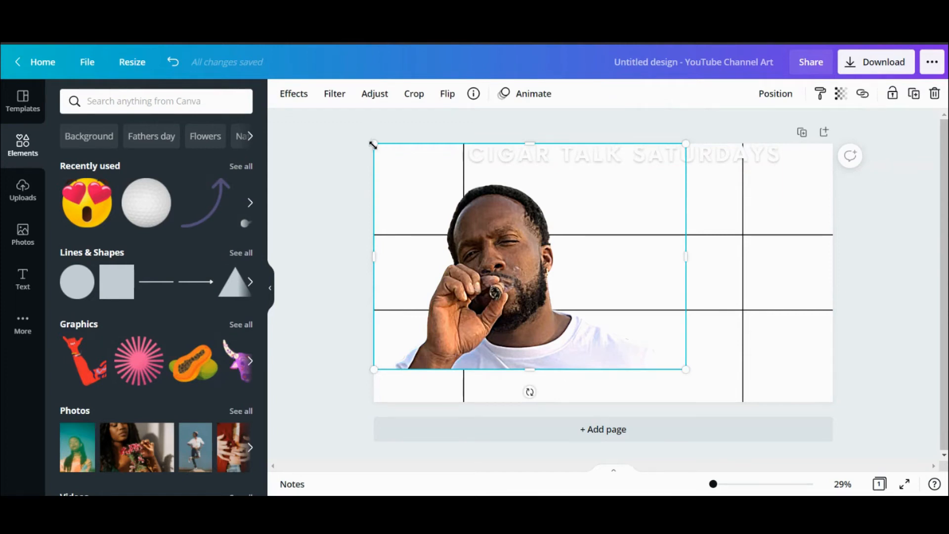
{"action": "left_click_drag", "start_coordinate": [373, 144], "coordinate": [587, 298]}
{"action": "left_click_drag", "start_coordinate": [624, 334], "coordinate": [501, 273]}
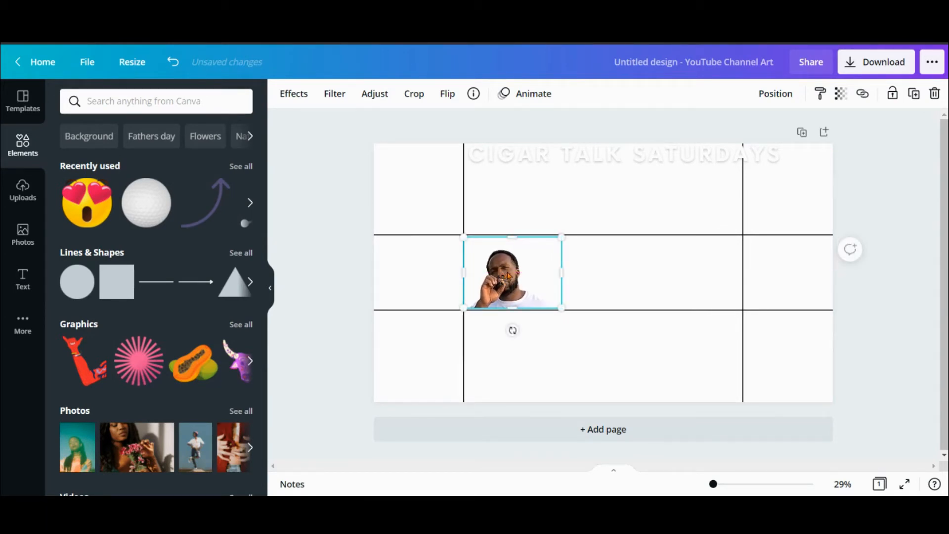
Nudge the photo down onto the lower guide line and enlarge it slightly to fill the safe area's height.
{"action": "key", "text": "Down"}
{"action": "key", "text": "Down"}
{"action": "key", "text": "Down"}
{"action": "key", "text": "Down"}
{"action": "key", "text": "Down"}
{"action": "key", "text": "Down"}
{"action": "key", "text": "Down"}
{"action": "key", "text": "Down"}
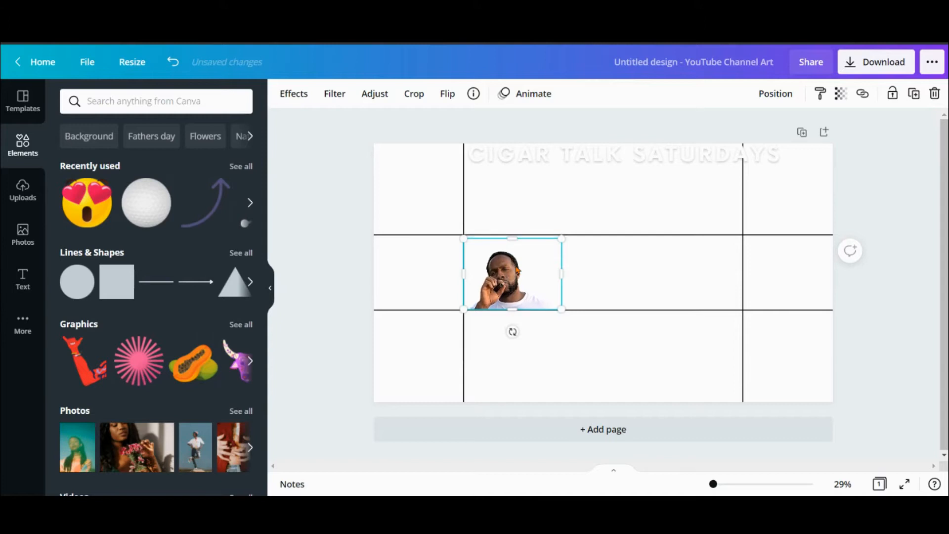
{"action": "left_click_drag", "start_coordinate": [562, 237], "coordinate": [573, 228]}
{"action": "left_click", "coordinate": [531, 392]}
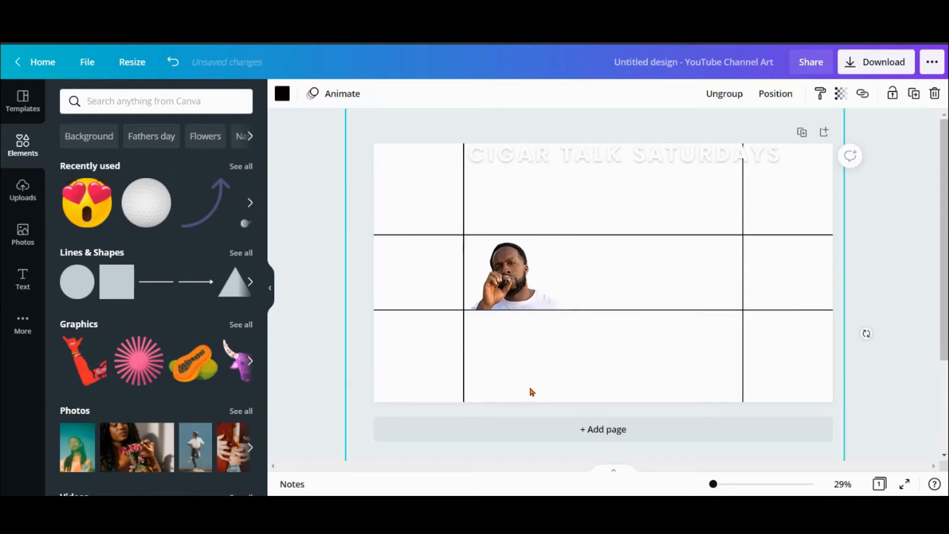
Color the "CIGAR TALK SATURDAYS" title dark blue from the wellness biz quiz palette and center-align it.
{"action": "left_click", "coordinate": [561, 157]}
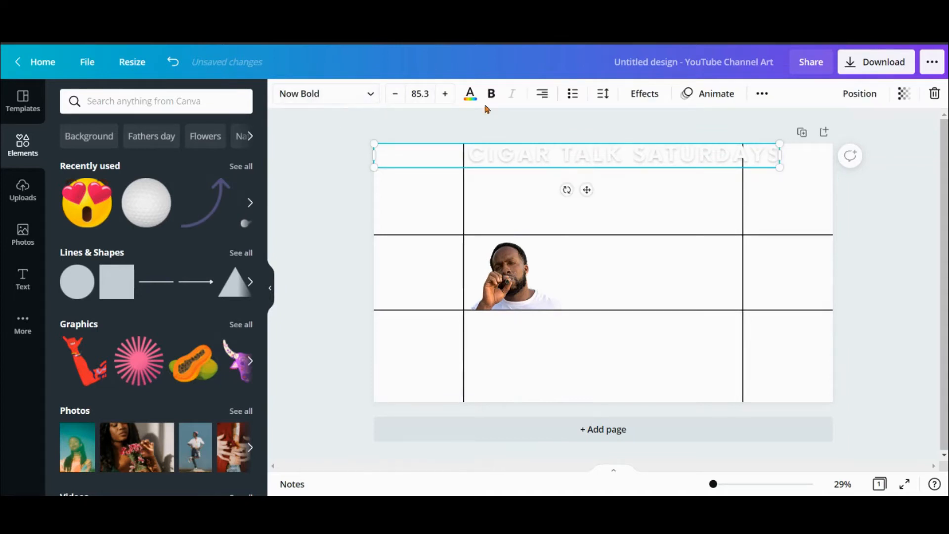
{"action": "left_click", "coordinate": [470, 94]}
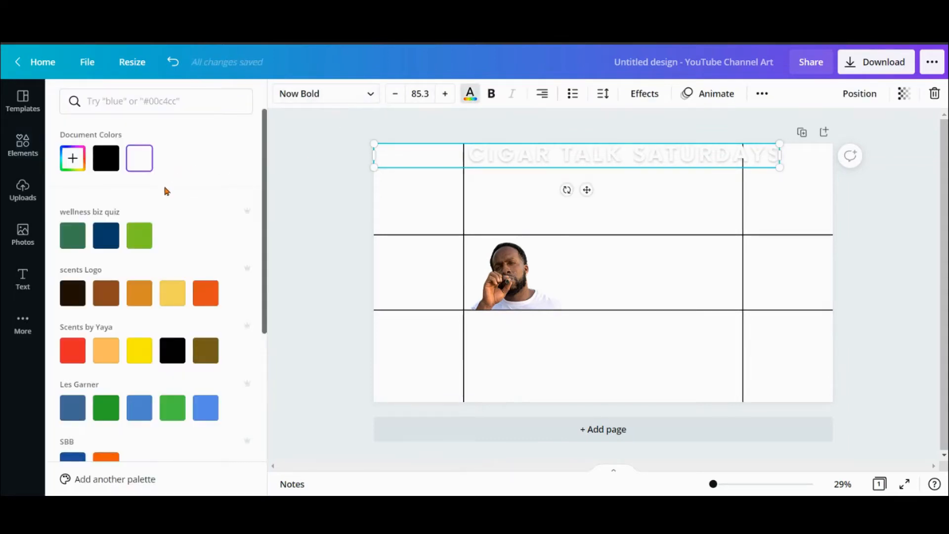
{"action": "left_click", "coordinate": [105, 235]}
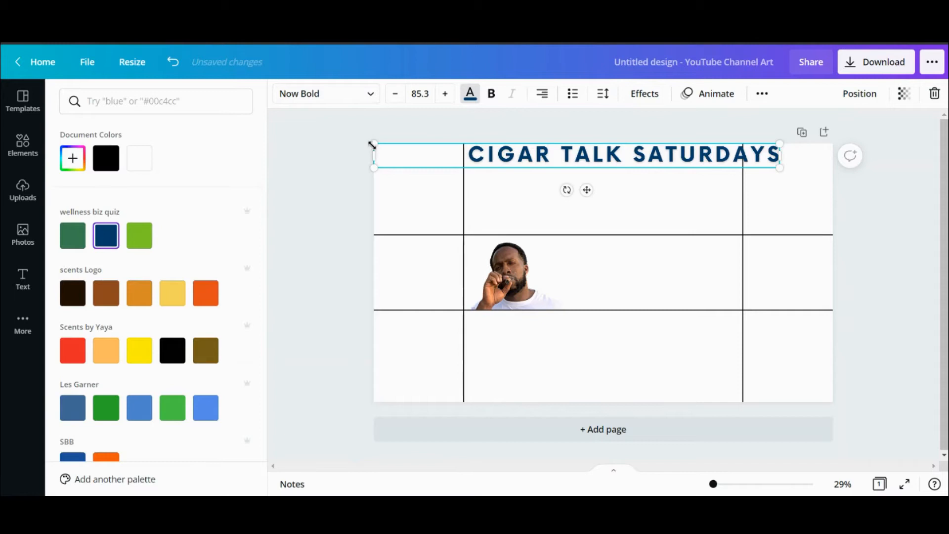
{"action": "left_click", "coordinate": [543, 99]}
{"action": "left_click", "coordinate": [545, 102]}
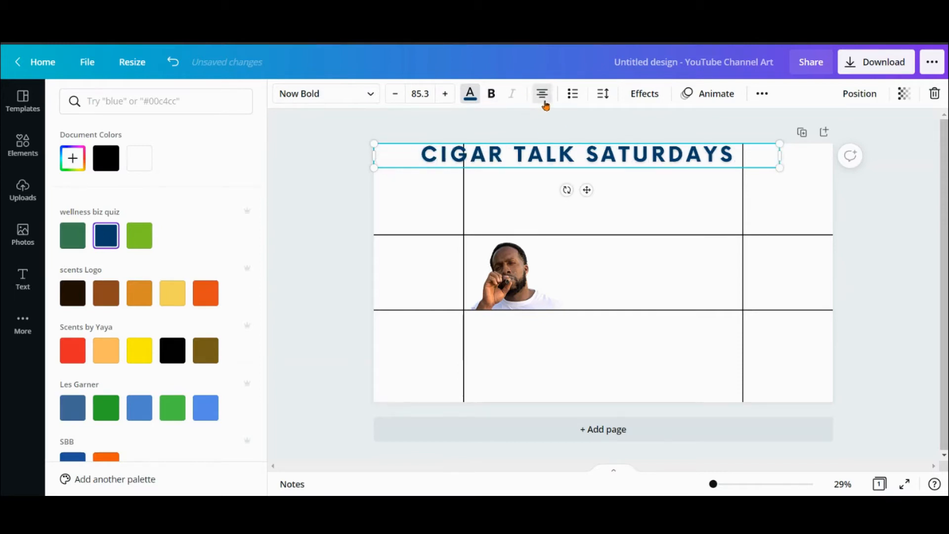
Shrink the "CIGAR TALK SATURDAYS" title and move it beside the host's photo, just under the upper horizontal guide.
{"action": "left_click_drag", "start_coordinate": [374, 145], "coordinate": [600, 176]}
{"action": "left_click_drag", "start_coordinate": [660, 163], "coordinate": [578, 250]}
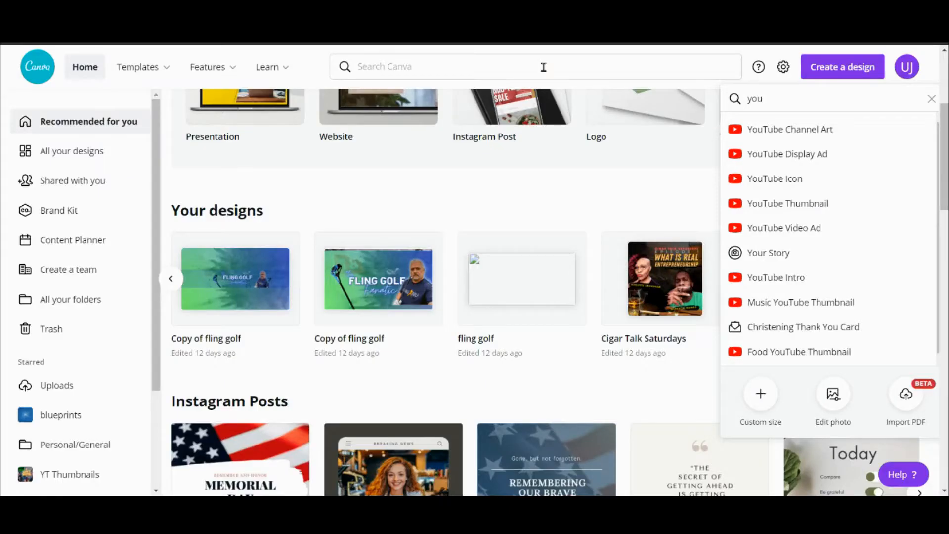
Copy the Massive Gaines logo from the CIGAR TALK YOUTUBE INTROS design into the channel art and place it above the title, outside the safe area.
{"action": "scroll", "coordinate": [613, 315], "scroll_direction": "up", "scroll_amount": 3}
{"action": "scroll", "coordinate": [615, 311], "scroll_direction": "down", "scroll_amount": 8}
{"action": "scroll", "coordinate": [618, 312], "scroll_direction": "down", "scroll_amount": 3}
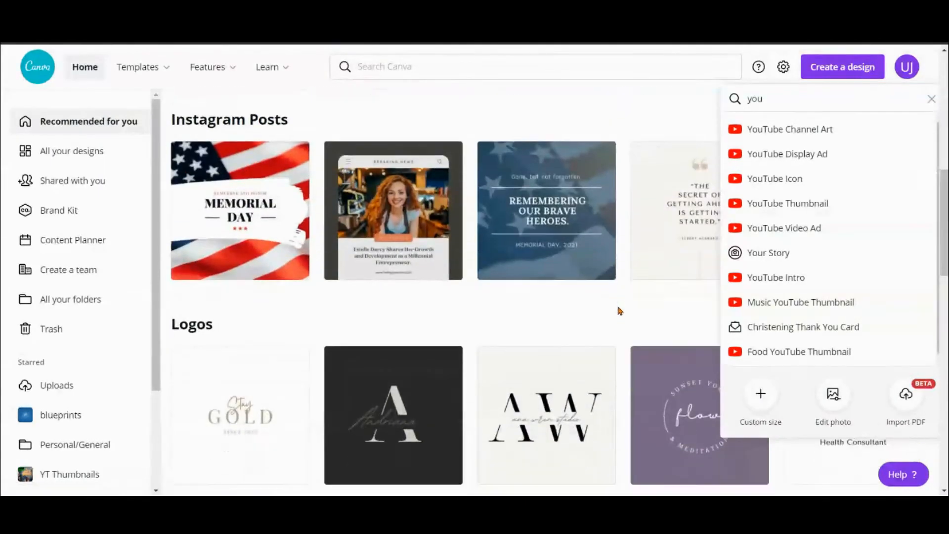
{"action": "left_click", "coordinate": [117, 151]}
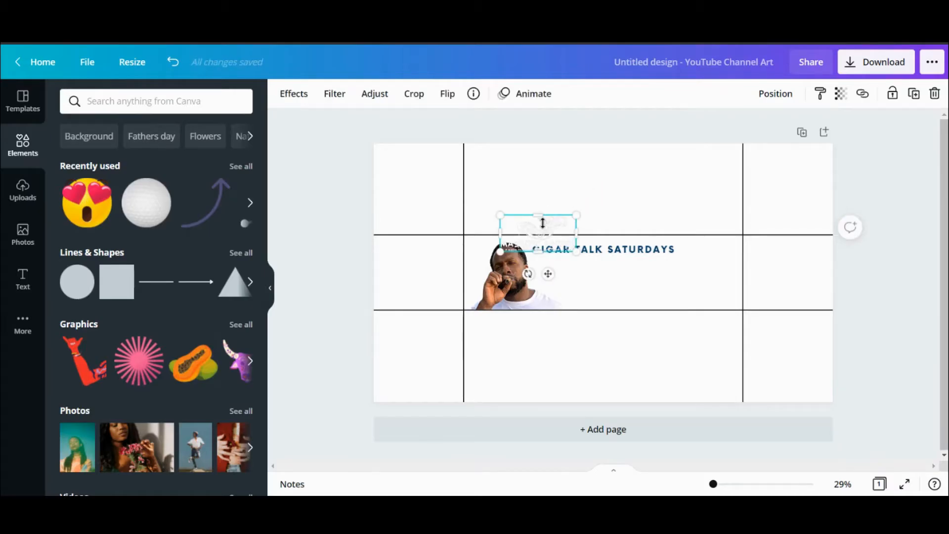
{"action": "left_click_drag", "start_coordinate": [538, 231], "coordinate": [584, 177]}
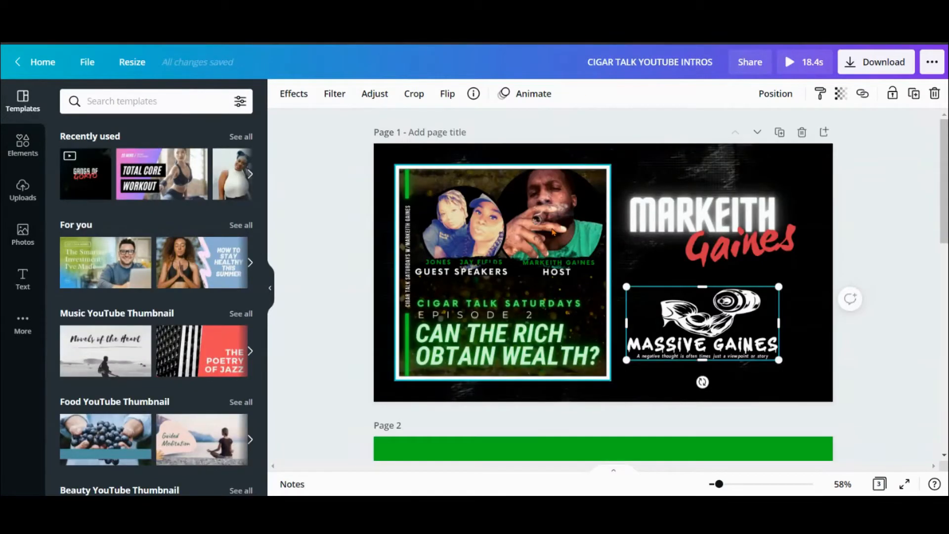
Copy the host's green-shirt photo from the Cigar Talk Saturdays design into the channel art.
{"action": "left_click", "coordinate": [554, 231]}
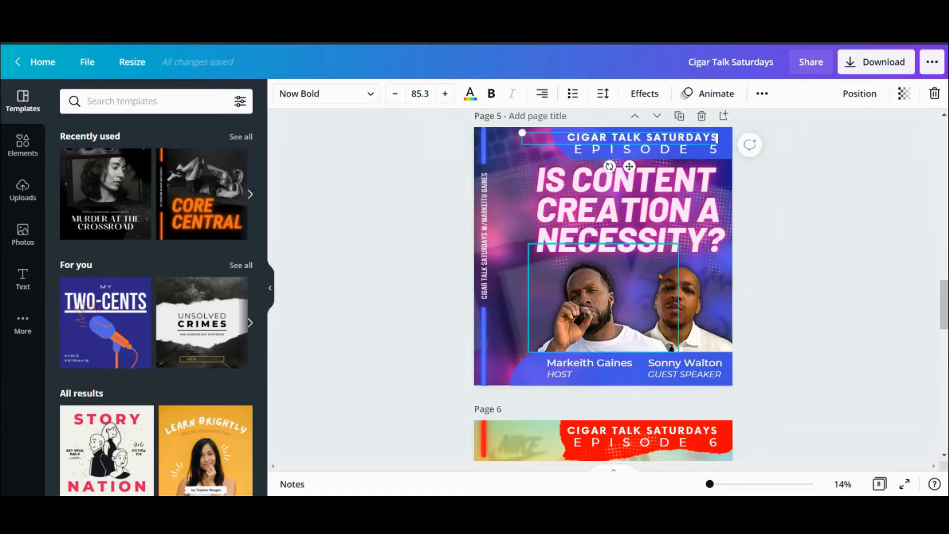
{"action": "scroll", "coordinate": [766, 237], "scroll_direction": "up", "scroll_amount": 10}
{"action": "scroll", "coordinate": [774, 229], "scroll_direction": "up", "scroll_amount": 10}
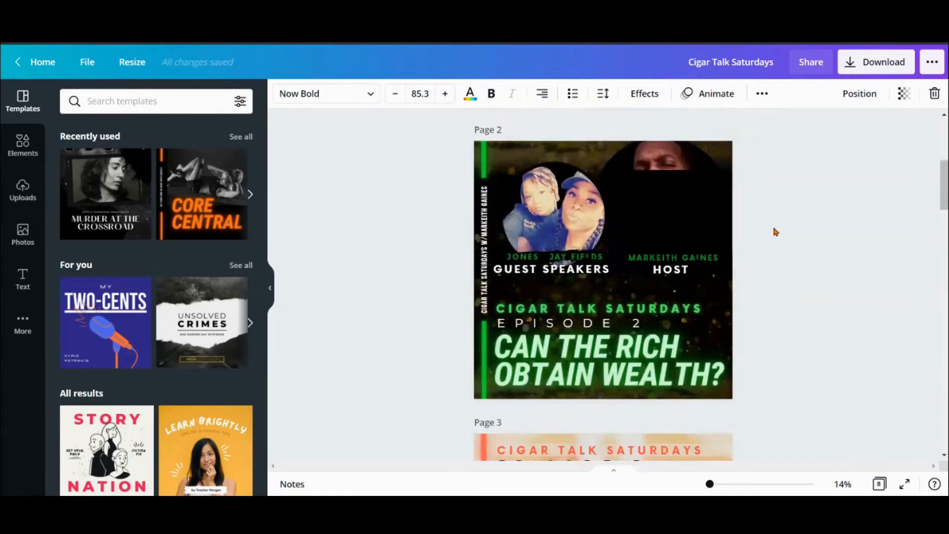
{"action": "left_click", "coordinate": [663, 341]}
{"action": "left_click", "coordinate": [665, 300]}
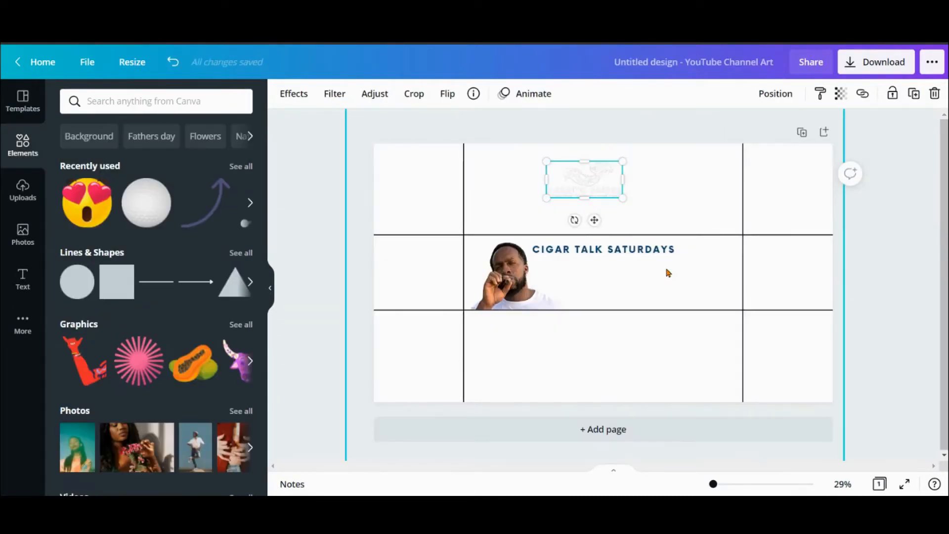
{"action": "left_click", "coordinate": [670, 288]}
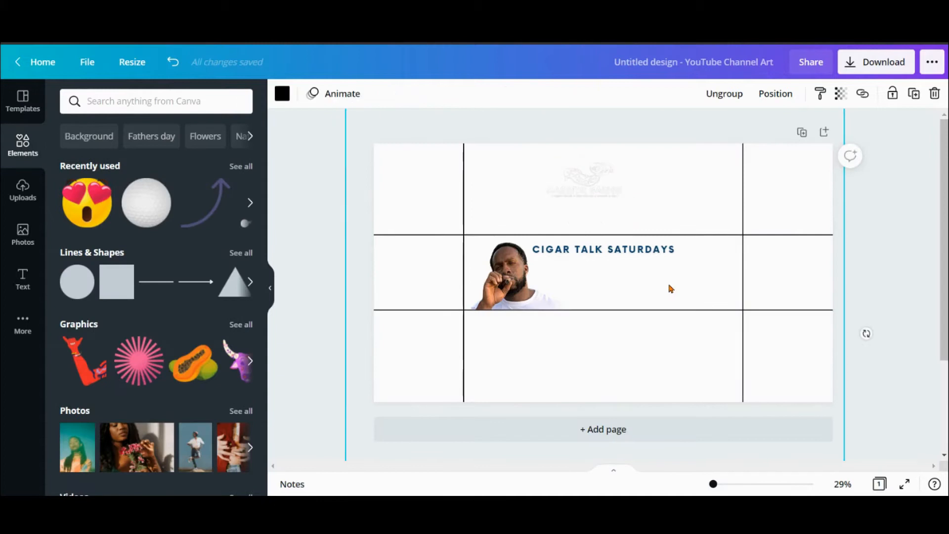
{"action": "key", "text": "ctrl+v"}
Shrink the green-shirt photo to the safe area's height and fit it into the right end of the central safe area.
{"action": "left_click_drag", "start_coordinate": [512, 280], "coordinate": [686, 265]}
{"action": "left_click_drag", "start_coordinate": [547, 128], "coordinate": [684, 298]}
{"action": "left_click_drag", "start_coordinate": [710, 385], "coordinate": [710, 342]}
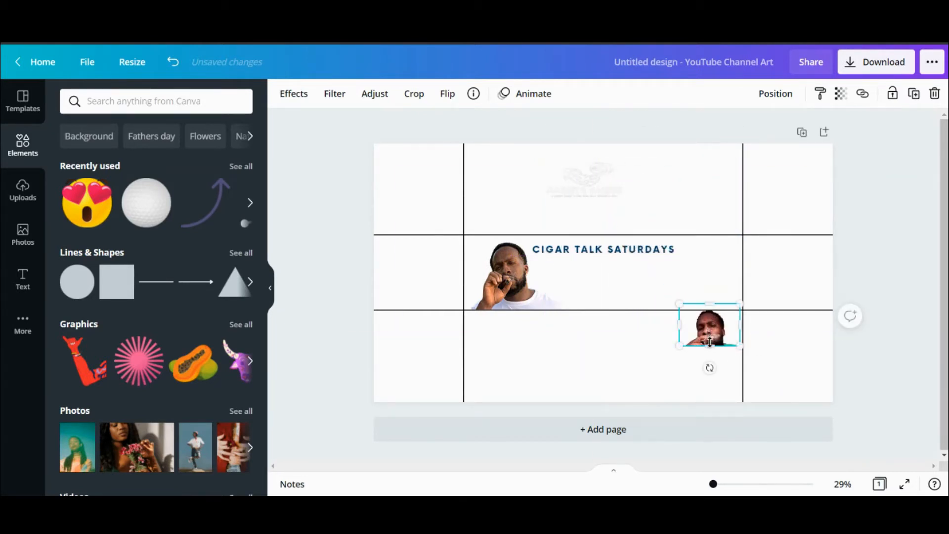
{"action": "left_click", "coordinate": [172, 62]}
{"action": "left_click_drag", "start_coordinate": [711, 351], "coordinate": [713, 275]}
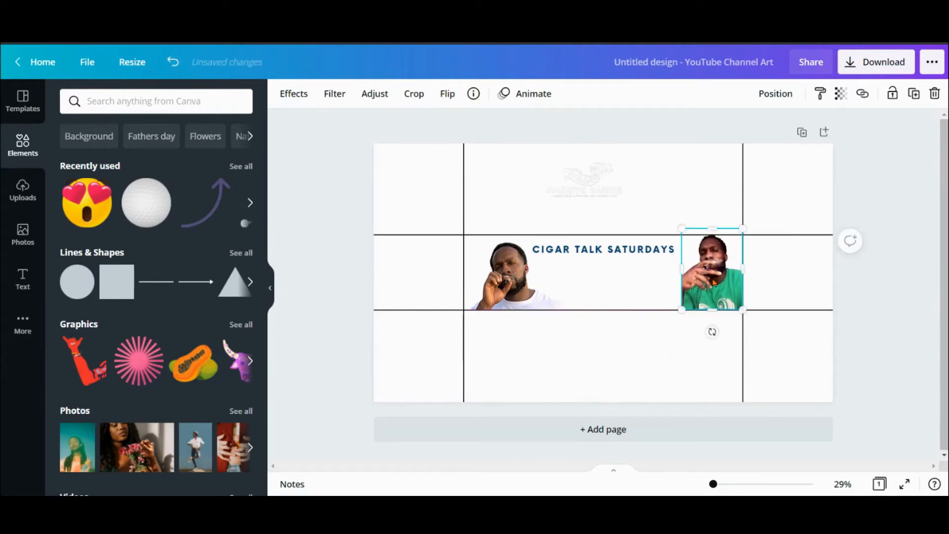
{"action": "left_click_drag", "start_coordinate": [683, 231], "coordinate": [686, 238]}
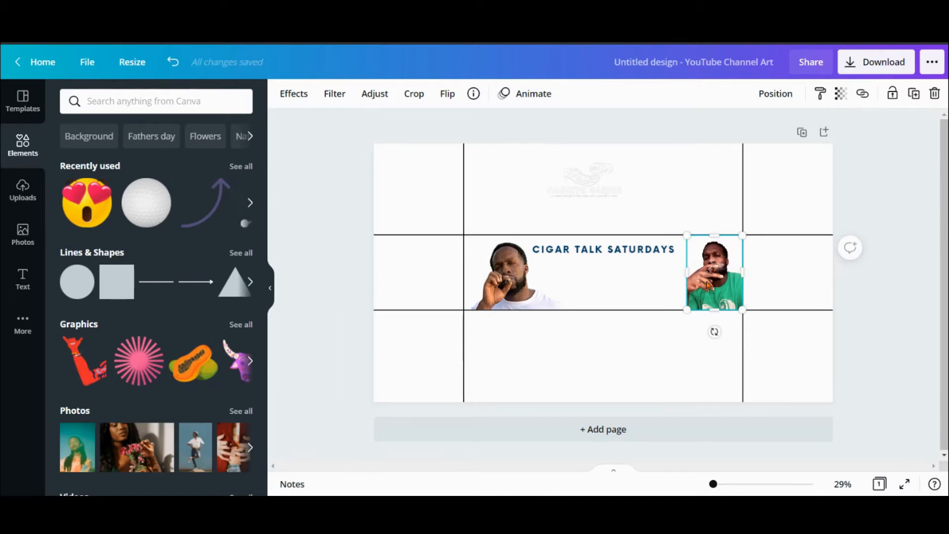
{"action": "left_click", "coordinate": [878, 179]}
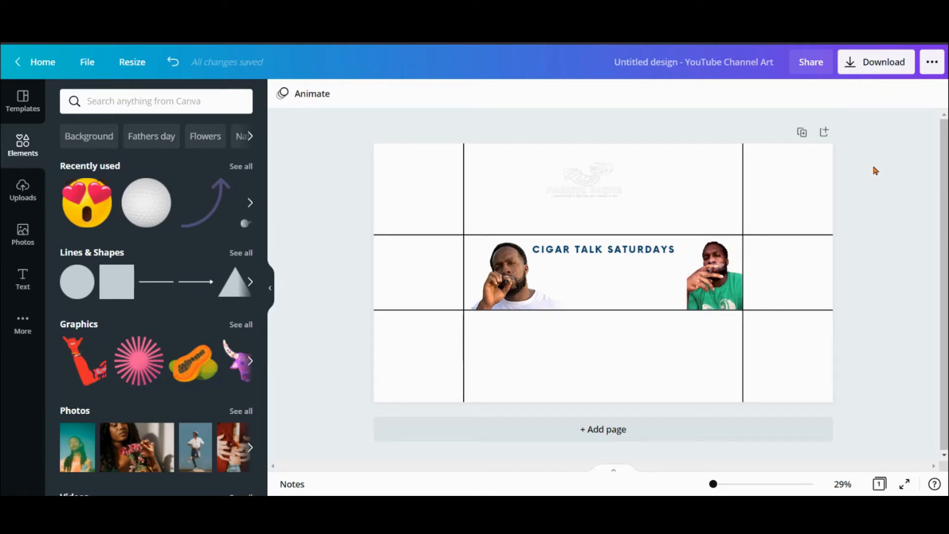
Extend the white-shirt photo's crop downward to reveal more of the shirt and scale it to fit the left end of the safe area.
{"action": "left_click", "coordinate": [500, 295]}
{"action": "left_click_drag", "start_coordinate": [518, 312], "coordinate": [519, 345]}
{"action": "left_click_drag", "start_coordinate": [576, 228], "coordinate": [546, 261]}
{"action": "left_click_drag", "start_coordinate": [501, 326], "coordinate": [500, 292]}
{"action": "left_click_drag", "start_coordinate": [545, 225], "coordinate": [539, 232]}
{"action": "left_click", "coordinate": [325, 190]}
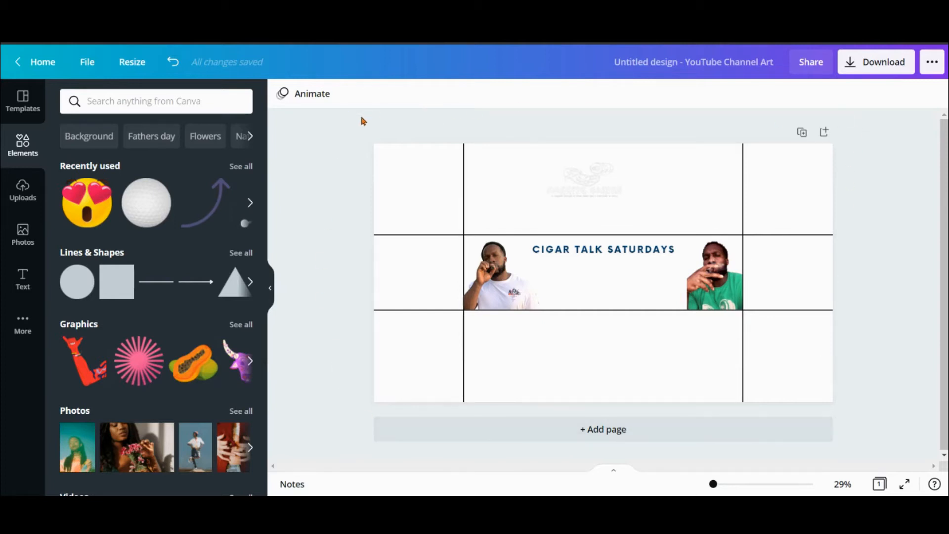
Move the Massive Gaines logo down below the title, between the two host photos.
{"action": "left_click", "coordinate": [104, 102]}
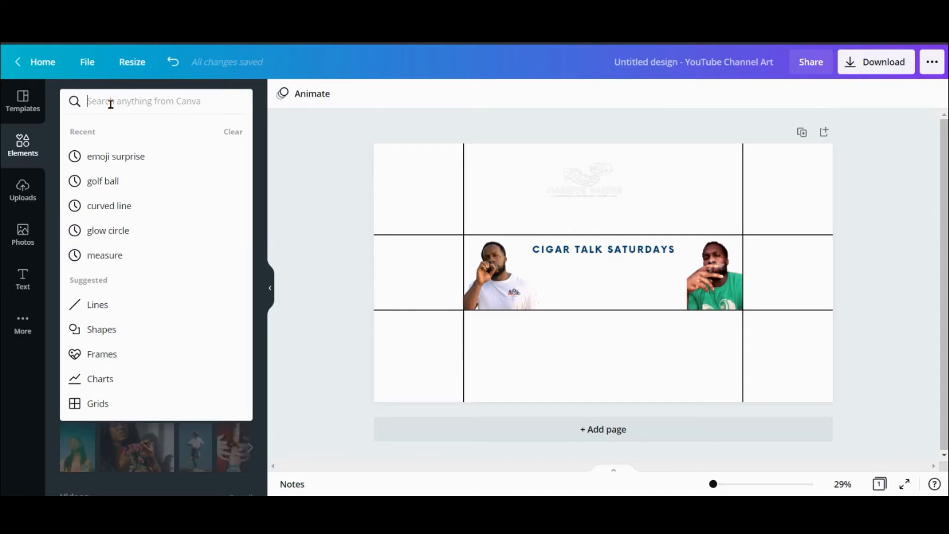
{"action": "left_click_drag", "start_coordinate": [582, 184], "coordinate": [580, 278]}
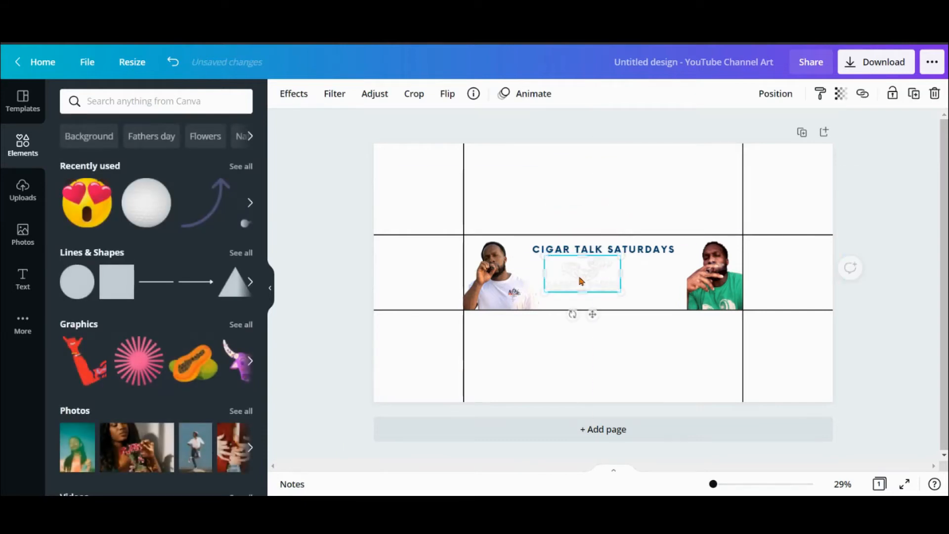
{"action": "left_click", "coordinate": [335, 135]}
Search the photo library for "podcasts".
{"action": "left_click", "coordinate": [172, 105]}
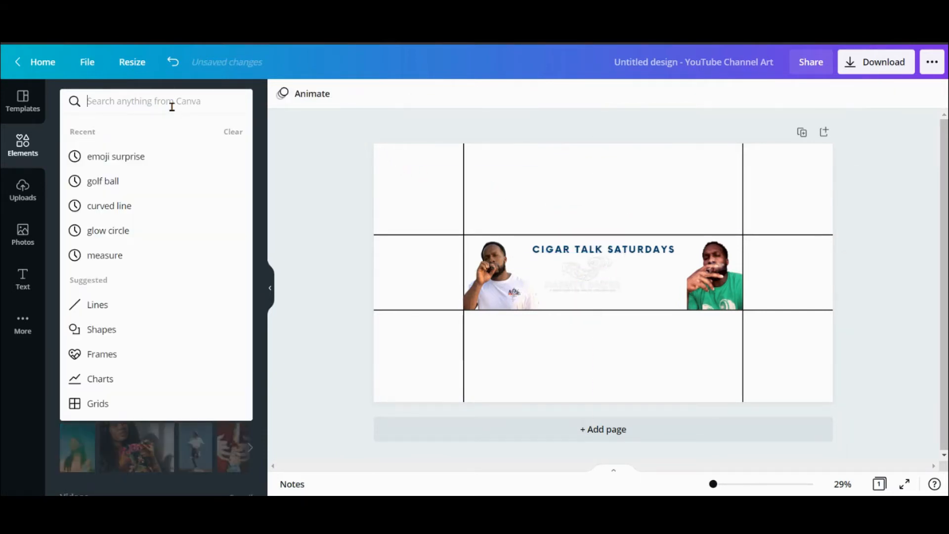
{"action": "left_click", "coordinate": [41, 244]}
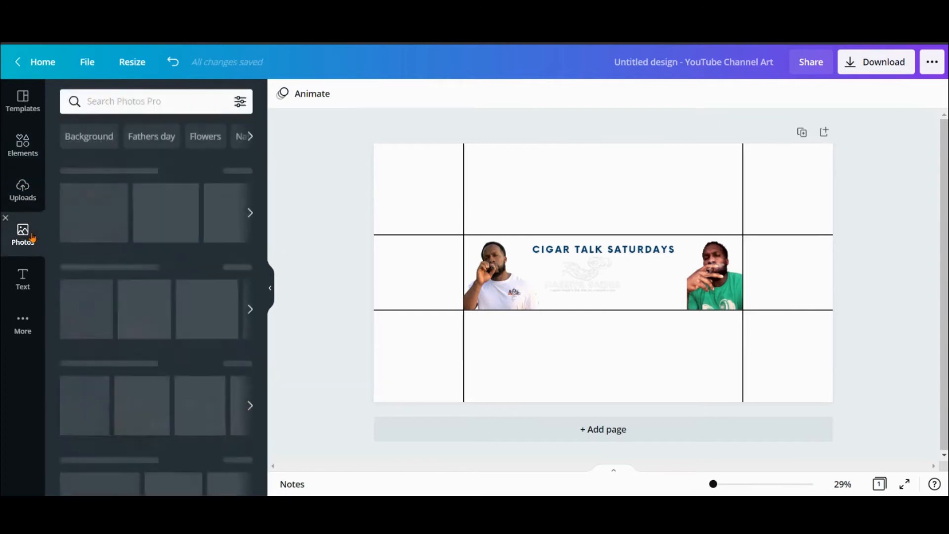
{"action": "left_click", "coordinate": [137, 99]}
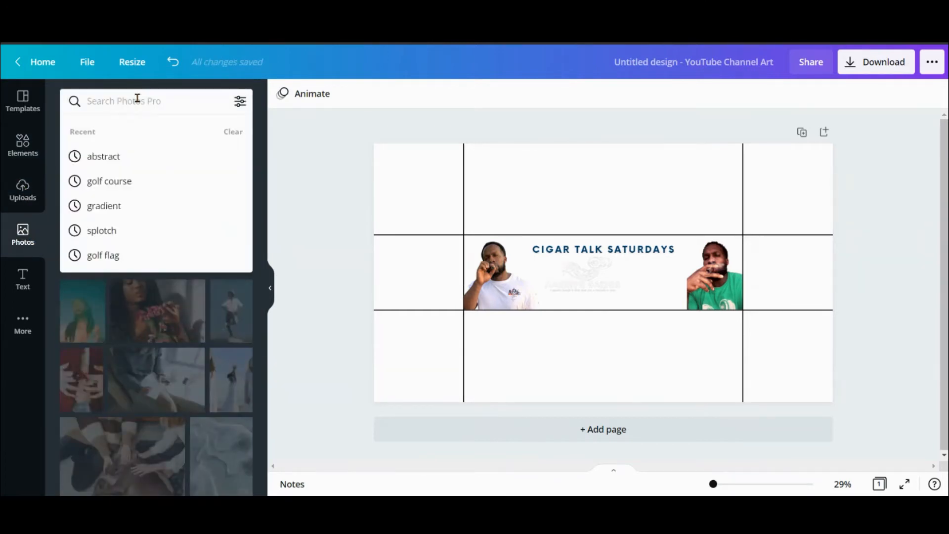
{"action": "type", "text": "podcasts"}
{"action": "key", "text": "Return"}
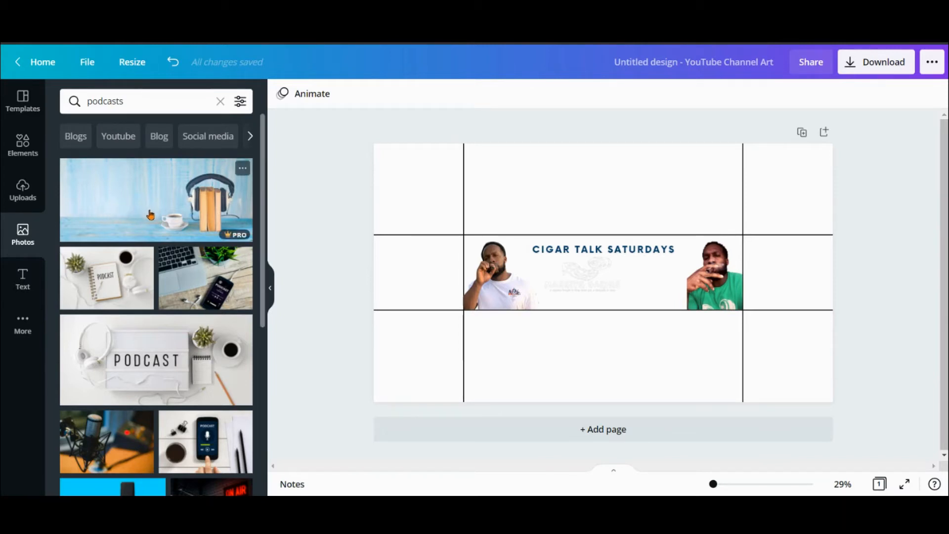
{"action": "scroll", "coordinate": [121, 196], "scroll_direction": "down", "scroll_amount": 2}
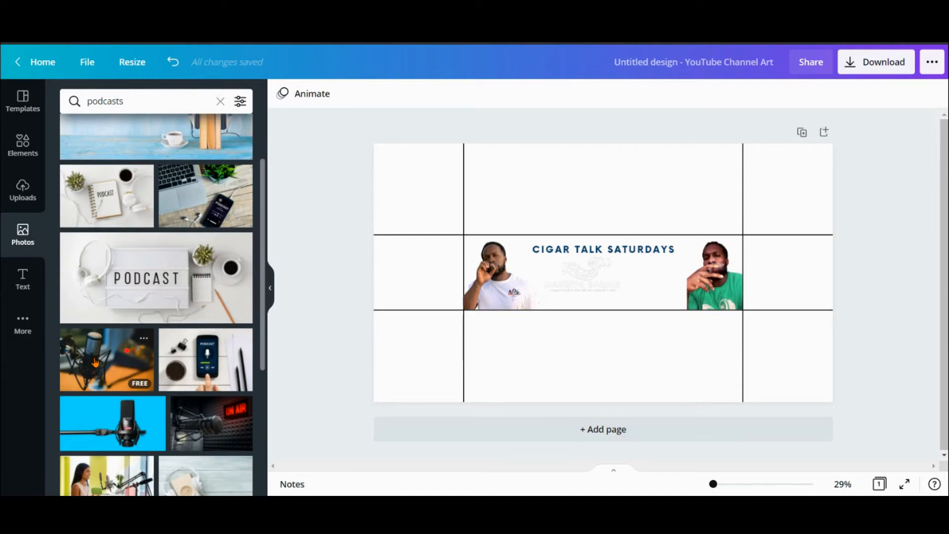
Add the studio microphone photo with the orange background, enlarge it to cover the whole canvas, and send it to the back.
{"action": "left_click", "coordinate": [96, 362]}
{"action": "left_click_drag", "start_coordinate": [642, 290], "coordinate": [559, 252]}
{"action": "left_click_drag", "start_coordinate": [676, 235], "coordinate": [847, 254]}
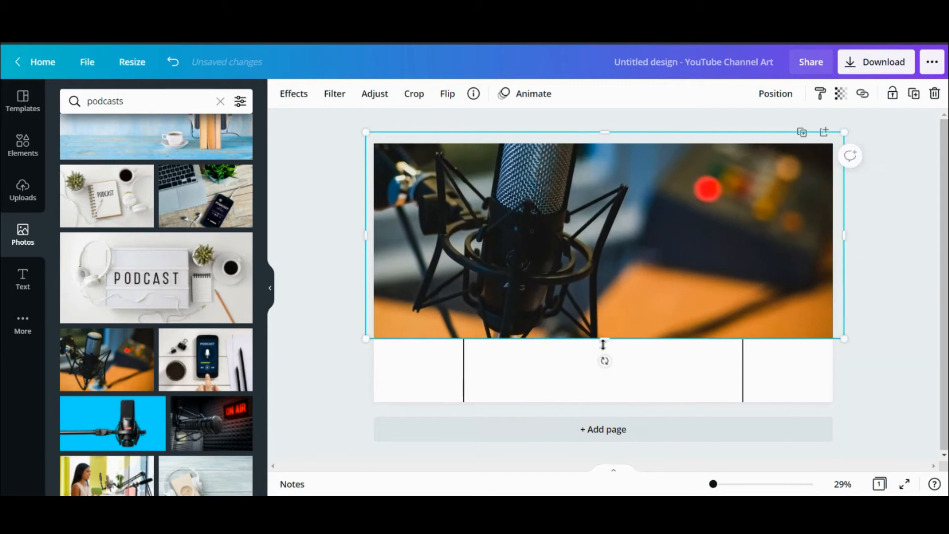
{"action": "left_click_drag", "start_coordinate": [608, 337], "coordinate": [615, 411]}
{"action": "right_click", "coordinate": [677, 216]}
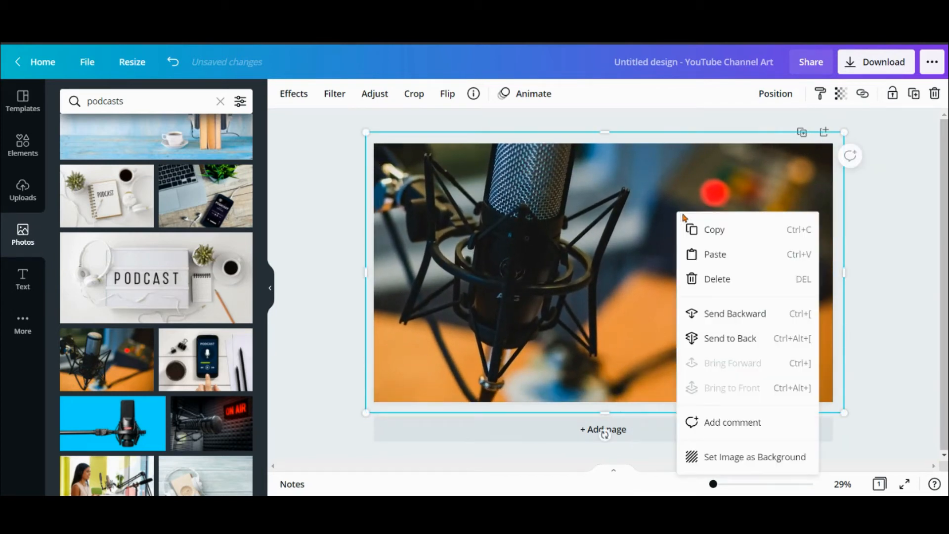
{"action": "left_click", "coordinate": [746, 343]}
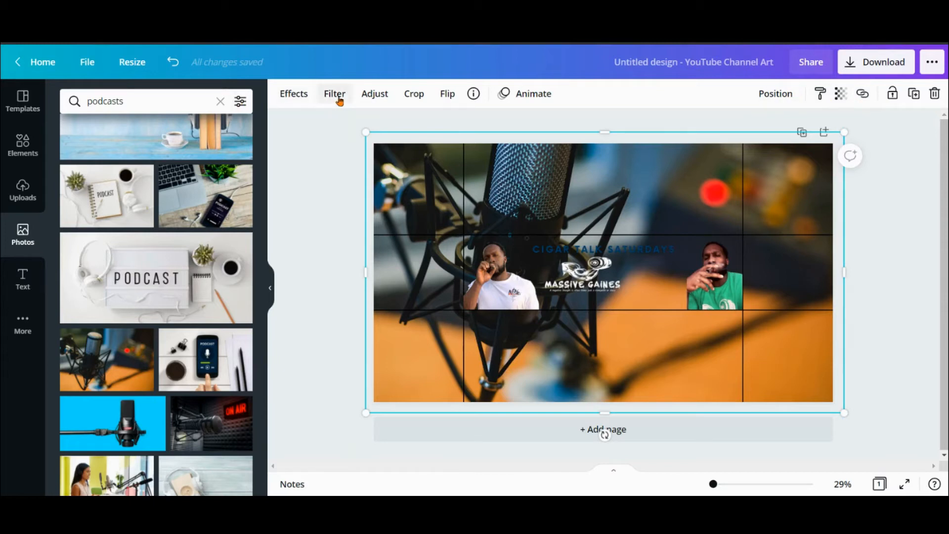
Set the background microphone photo's blur to 59.
{"action": "left_click", "coordinate": [377, 96]}
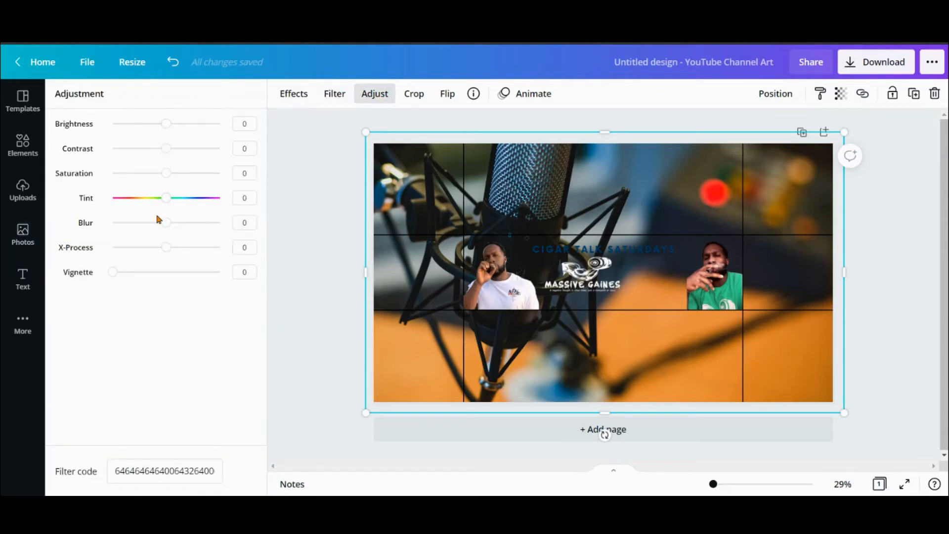
{"action": "left_click_drag", "start_coordinate": [166, 225], "coordinate": [198, 225]}
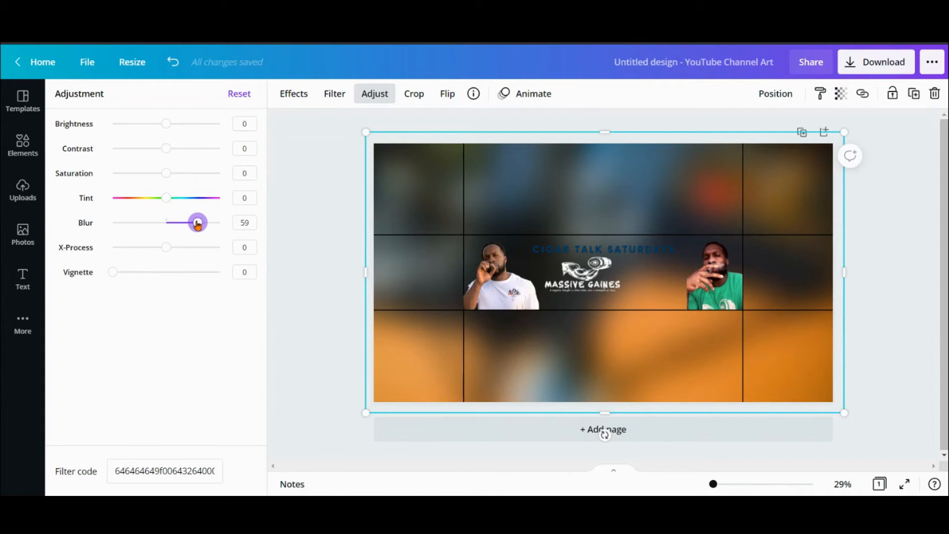
Undo the blur and the layer change, and delete the full-canvas microphone photo.
{"action": "left_click", "coordinate": [383, 161]}
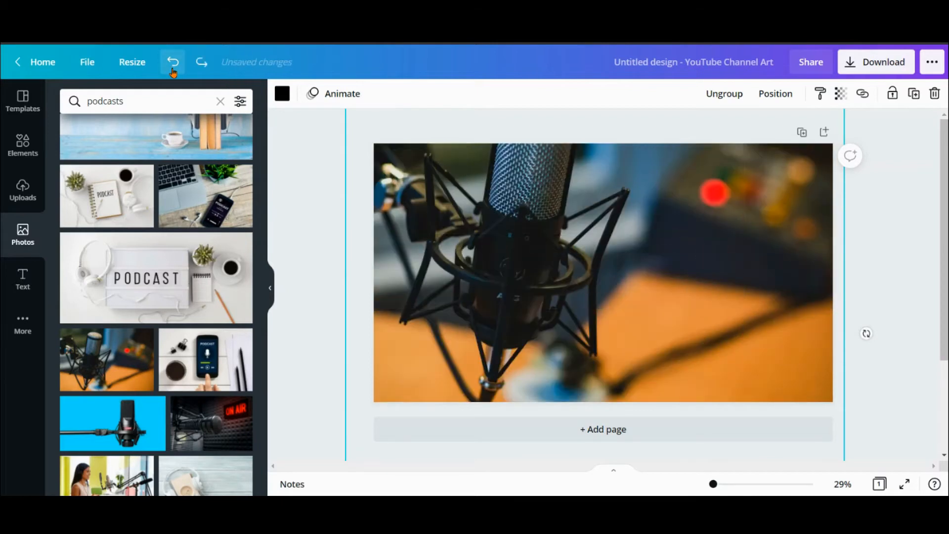
{"action": "left_click", "coordinate": [414, 163]}
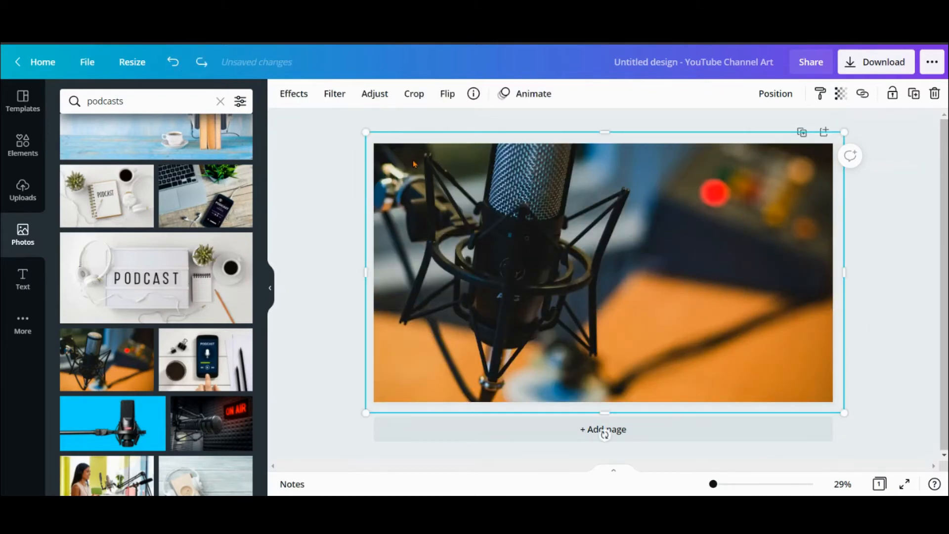
{"action": "key", "text": "Delete"}
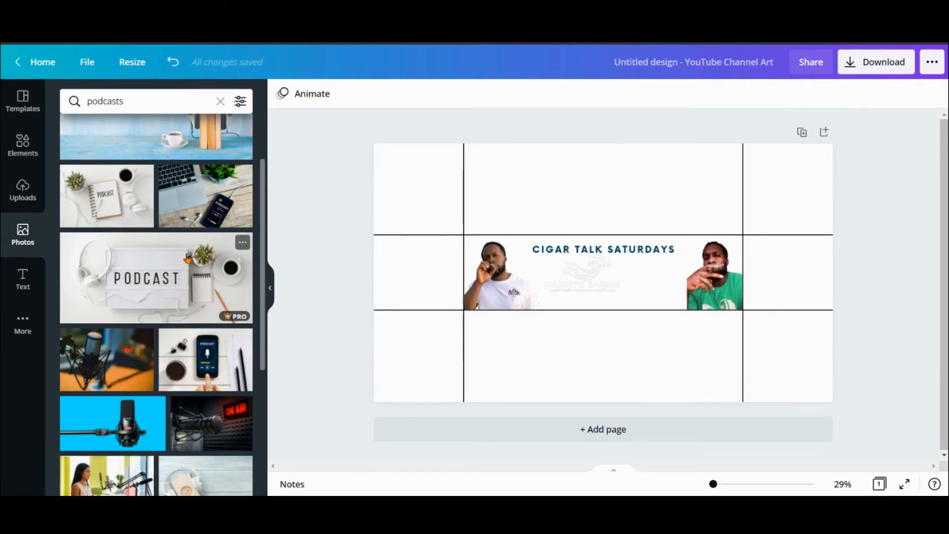
Add the black podcast microphone photo with the bright blue background from the podcasts results.
{"action": "scroll", "coordinate": [188, 258], "scroll_direction": "down", "scroll_amount": 5}
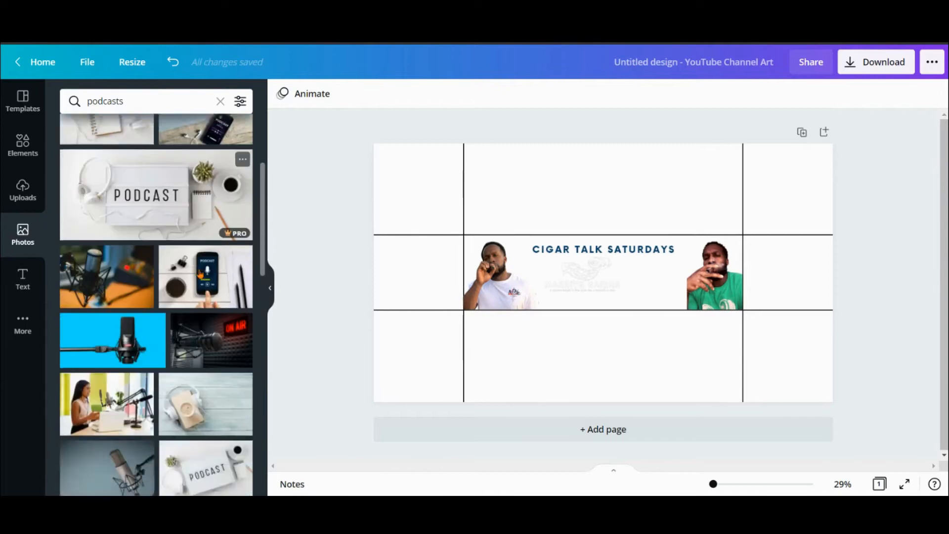
{"action": "scroll", "coordinate": [188, 285], "scroll_direction": "up", "scroll_amount": 8}
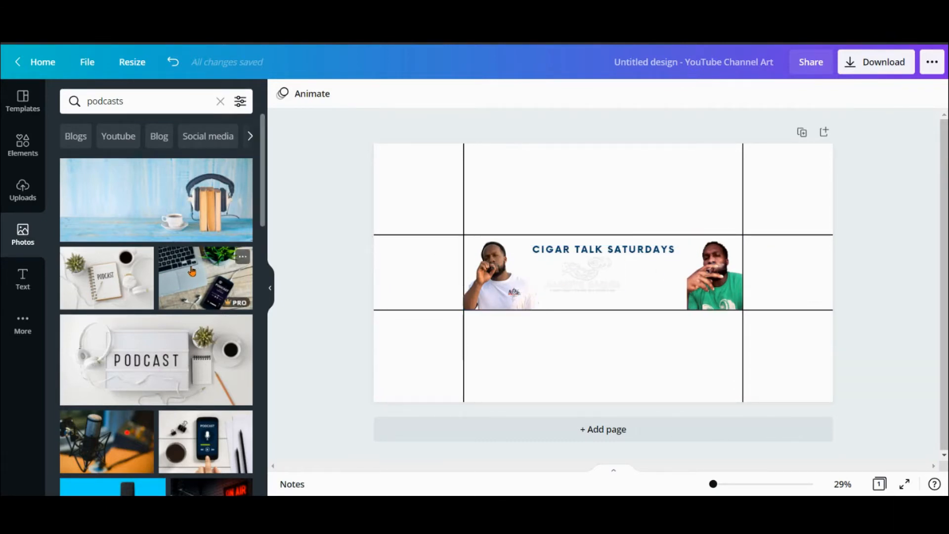
{"action": "scroll", "coordinate": [192, 271], "scroll_direction": "down", "scroll_amount": 3}
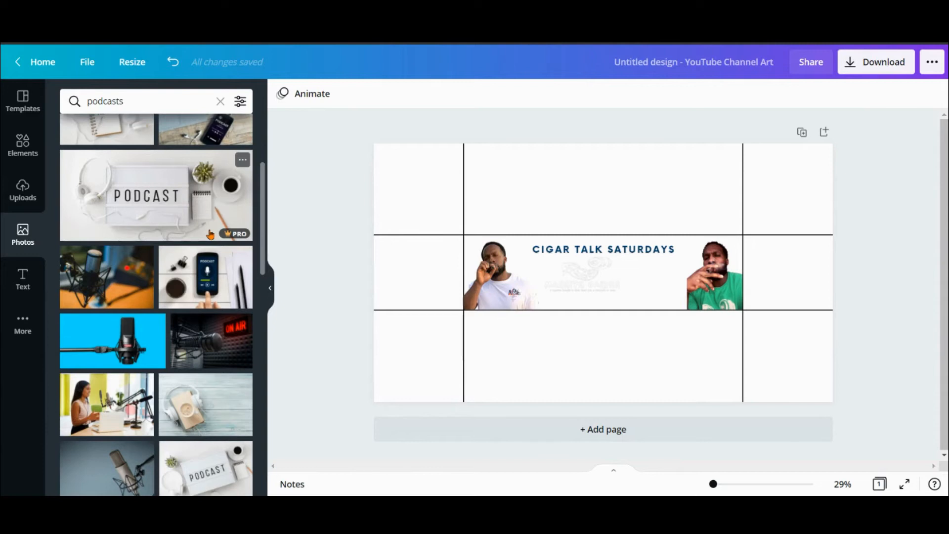
{"action": "left_click", "coordinate": [111, 344]}
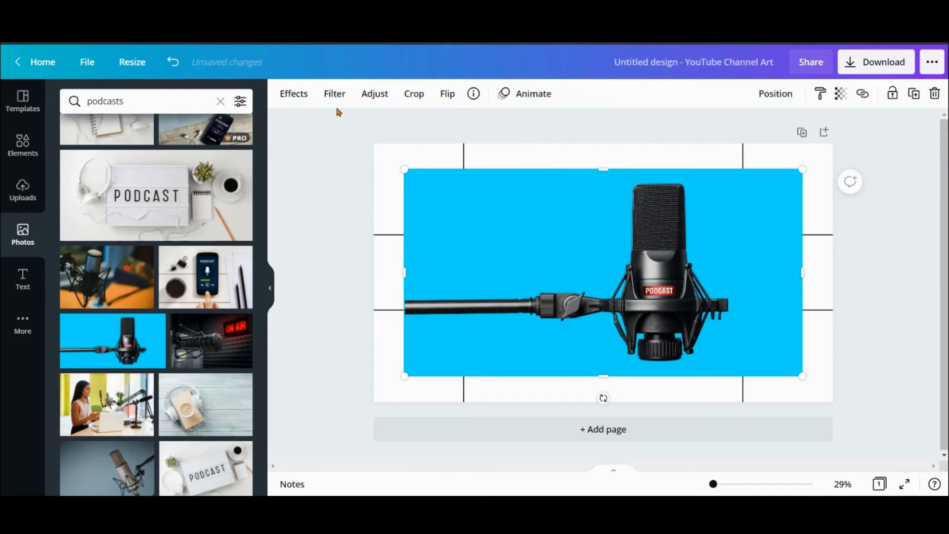
Remove the blue background from the microphone photo and shrink the microphone into the canvas's lower-right area, below the safe area.
{"action": "left_click", "coordinate": [298, 103]}
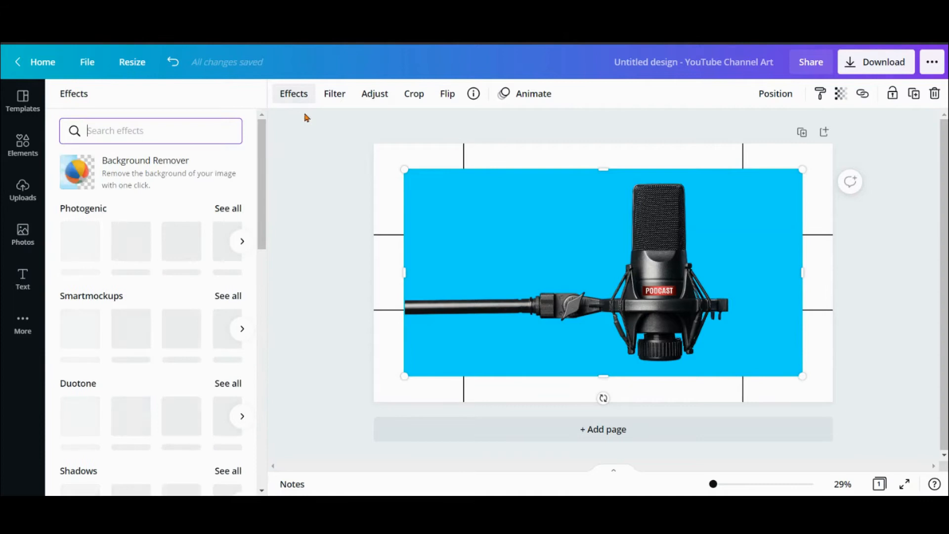
{"action": "left_click", "coordinate": [170, 181]}
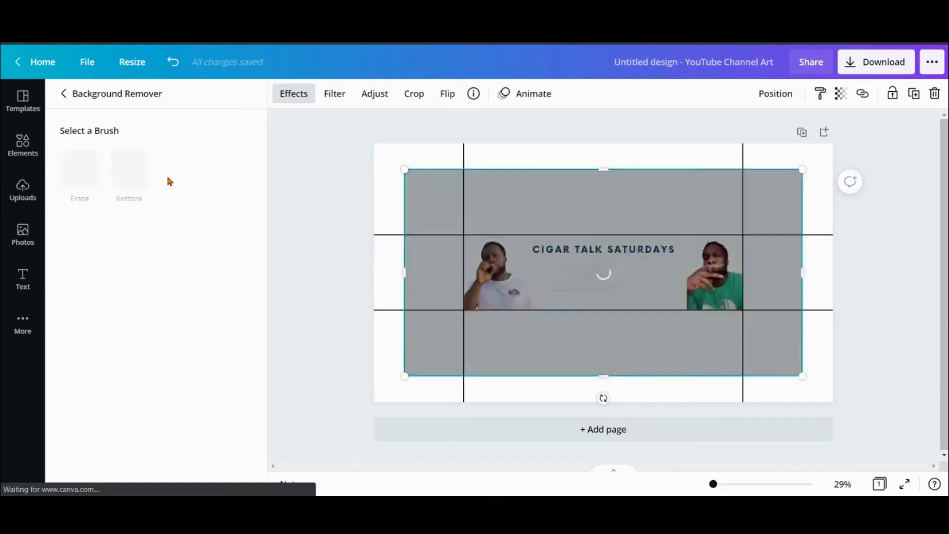
{"action": "mouse_move", "coordinate": [404, 169]}
{"action": "left_mouse_down"}
{"action": "mouse_move", "coordinate": [545, 271]}
{"action": "mouse_move", "coordinate": [663, 336]}
{"action": "left_mouse_up"}
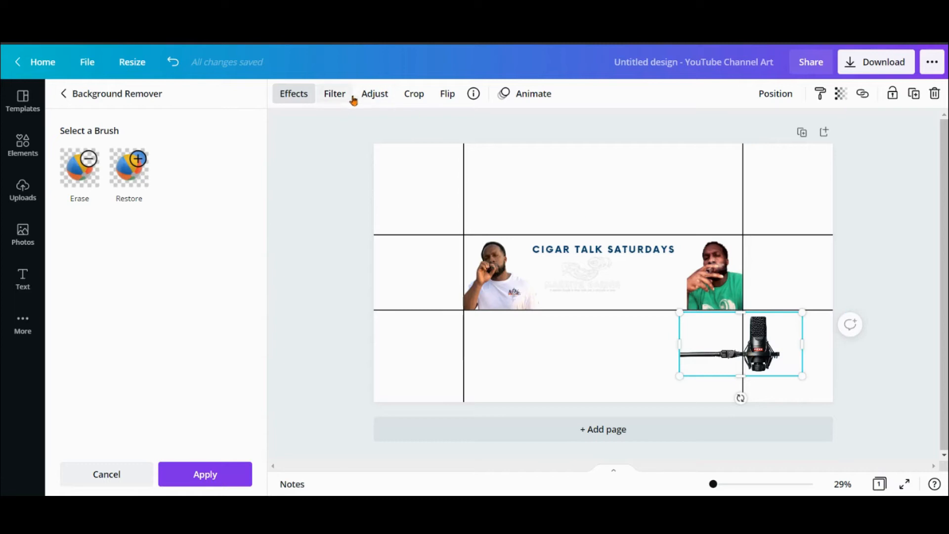
Flip the microphone photo horizontally and move it in front of the host in the green shirt.
{"action": "left_click", "coordinate": [447, 94]}
{"action": "left_click", "coordinate": [470, 128]}
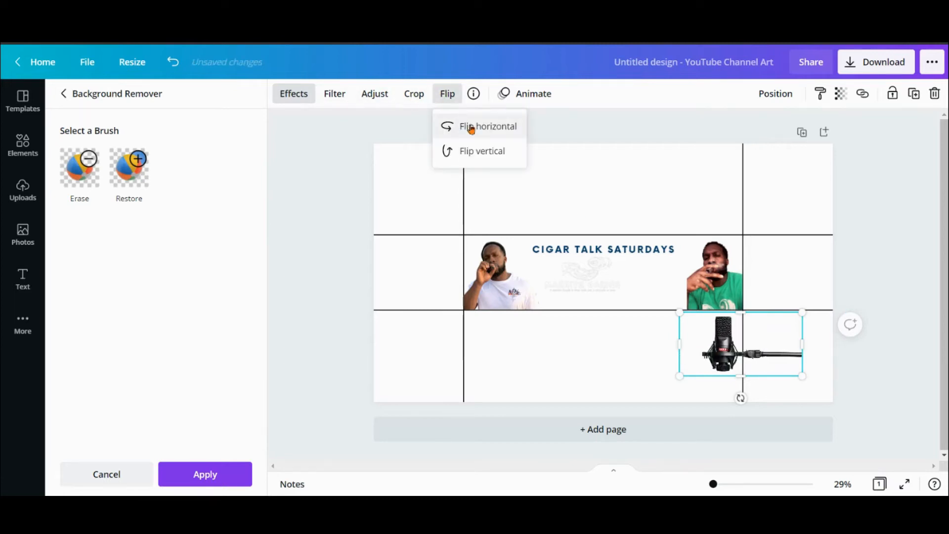
{"action": "left_click_drag", "start_coordinate": [719, 356], "coordinate": [750, 294]}
{"action": "left_click_drag", "start_coordinate": [709, 248], "coordinate": [686, 295]}
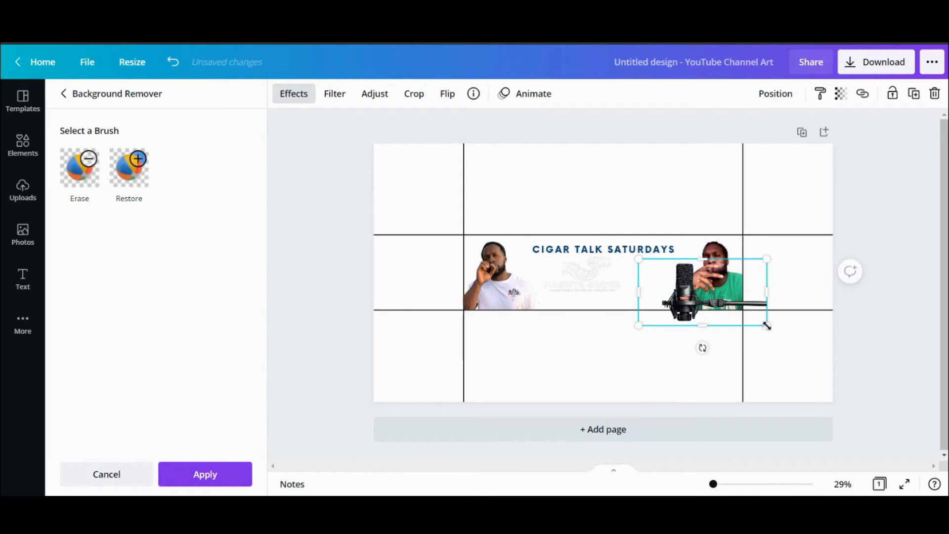
Try larger sizes for the microphone, settling on a medium size beside the host in the green shirt.
{"action": "left_click_drag", "start_coordinate": [767, 326], "coordinate": [841, 345]}
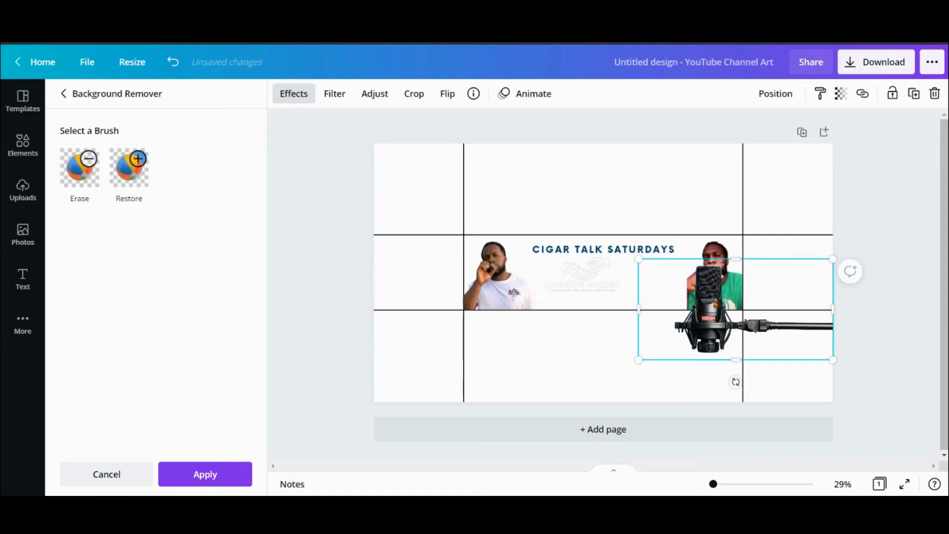
{"action": "left_click_drag", "start_coordinate": [637, 254], "coordinate": [584, 223]}
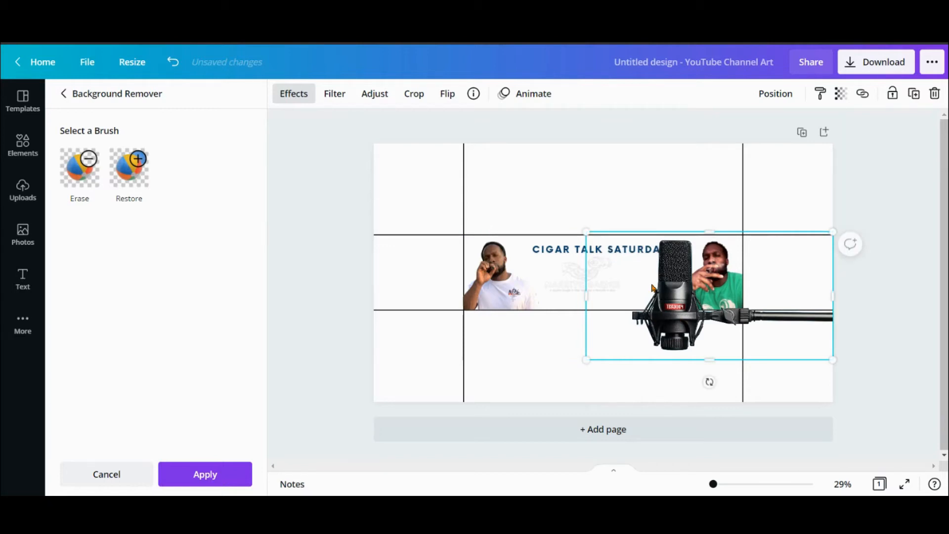
{"action": "left_click_drag", "start_coordinate": [584, 233], "coordinate": [680, 279]}
{"action": "left_click_drag", "start_coordinate": [725, 331], "coordinate": [659, 305]}
{"action": "mouse_move", "coordinate": [767, 292]}
{"action": "left_mouse_down"}
{"action": "mouse_move", "coordinate": [791, 293]}
{"action": "mouse_move", "coordinate": [771, 294]}
{"action": "left_mouse_up"}
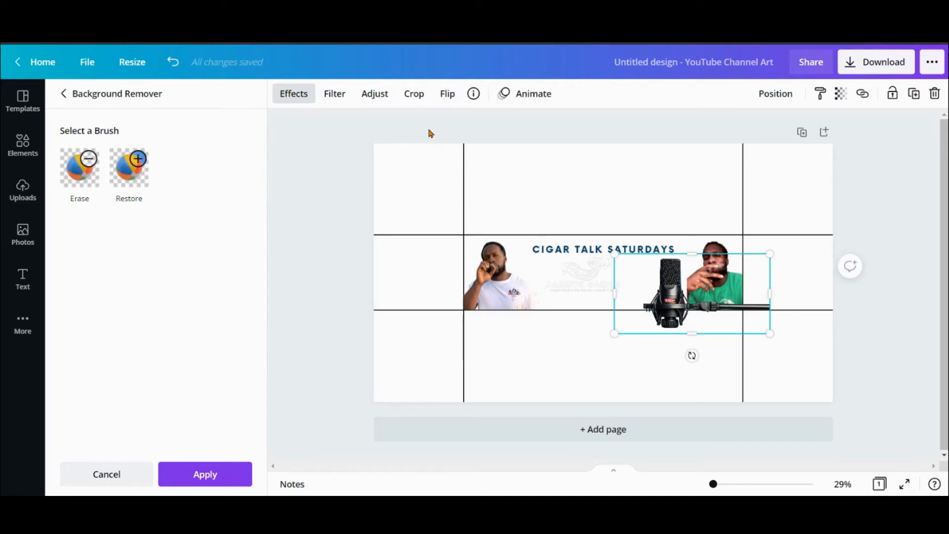
Flip the microphone horizontally again, shrink it and try it beside the host in the white shirt.
{"action": "left_click", "coordinate": [447, 93]}
{"action": "left_click", "coordinate": [475, 126]}
{"action": "left_click_drag", "start_coordinate": [614, 254], "coordinate": [640, 268]}
{"action": "left_click_drag", "start_coordinate": [721, 299], "coordinate": [455, 292]}
{"action": "left_click_drag", "start_coordinate": [504, 327], "coordinate": [517, 333]}
Move the microphone back beside the host in the green shirt, shrink it to end at the vertical guide line, and flip it horizontally.
{"action": "left_click_drag", "start_coordinate": [465, 297], "coordinate": [604, 274]}
{"action": "left_click_drag", "start_coordinate": [512, 237], "coordinate": [560, 274]}
{"action": "left_click_drag", "start_coordinate": [624, 287], "coordinate": [684, 292]}
{"action": "left_click", "coordinate": [447, 93]}
{"action": "left_click", "coordinate": [475, 126]}
{"action": "left_click", "coordinate": [352, 199]}
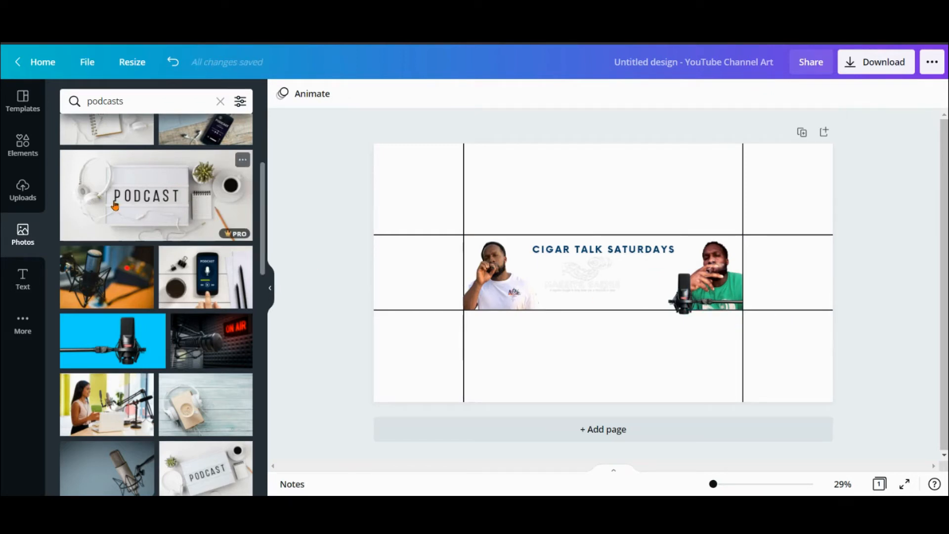
Look through the remaining podcasts photos and search the photos for "microphone podcast".
{"action": "scroll", "coordinate": [132, 277], "scroll_direction": "down", "scroll_amount": 3}
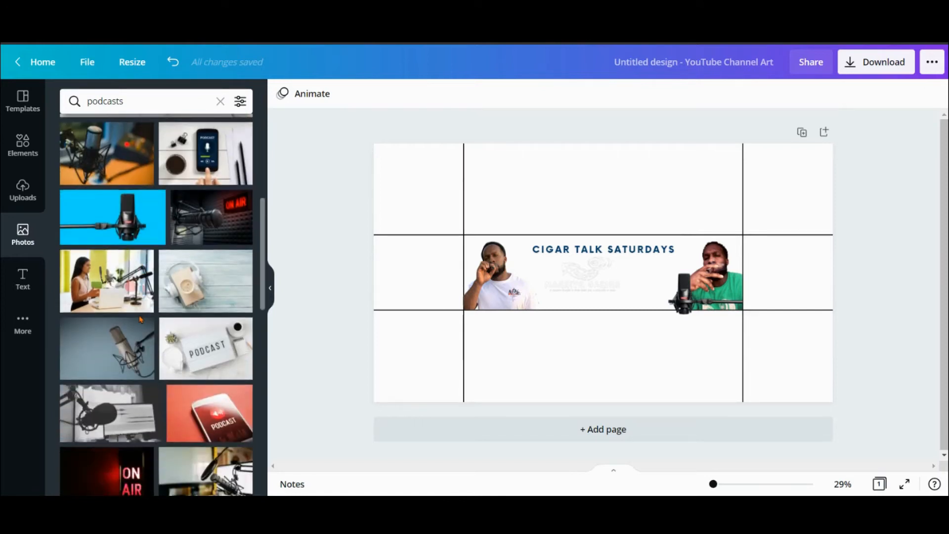
{"action": "scroll", "coordinate": [139, 318], "scroll_direction": "down", "scroll_amount": 5}
{"action": "scroll", "coordinate": [138, 318], "scroll_direction": "down", "scroll_amount": 5}
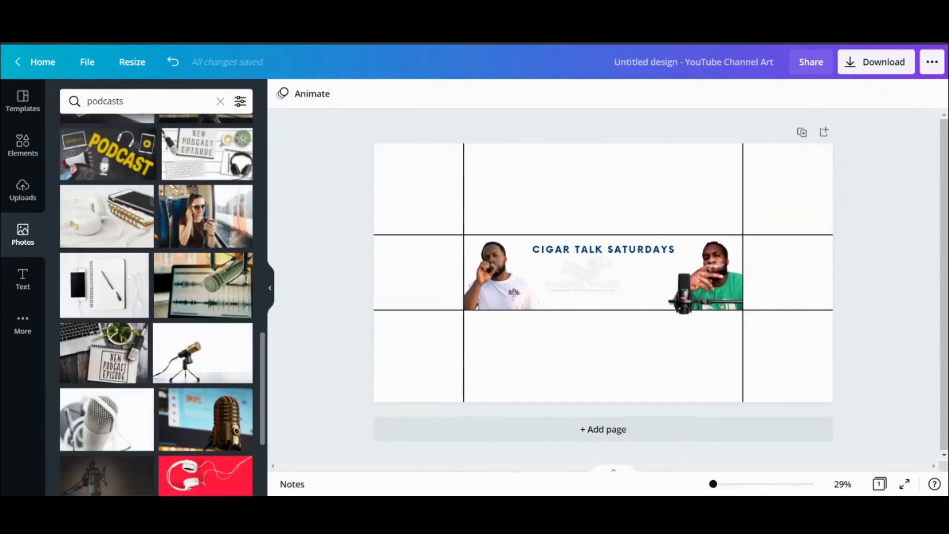
{"action": "left_click", "coordinate": [158, 102]}
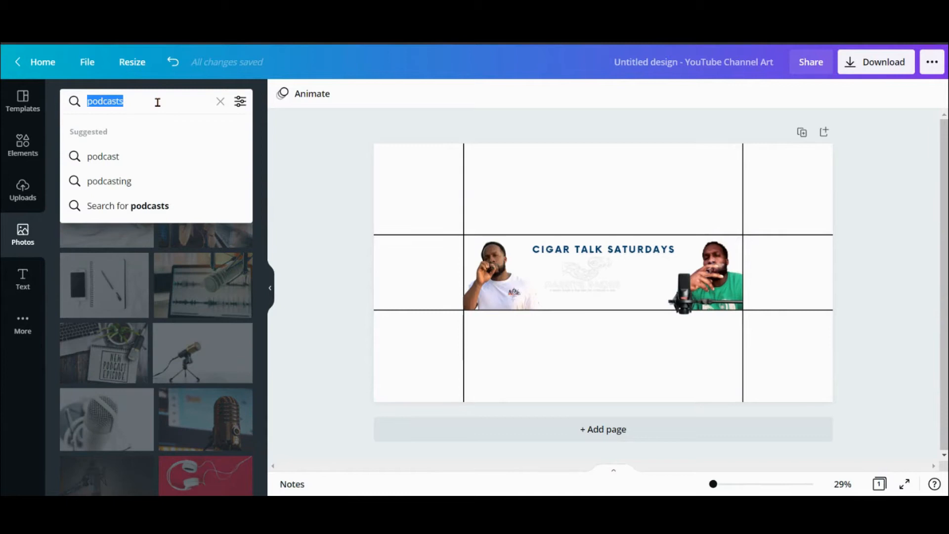
{"action": "type", "text": "microp"}
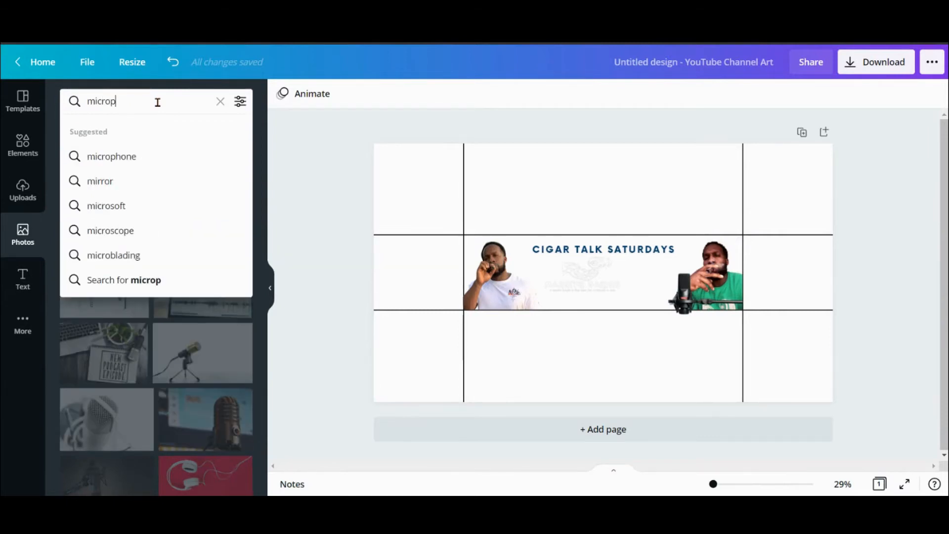
{"action": "type", "text": "hone podcast"}
{"action": "key", "text": "Return"}
Add the photo of a microphone in front of green and purple sound waves and enlarge it to cover the whole canvas.
{"action": "scroll", "coordinate": [191, 229], "scroll_direction": "down", "scroll_amount": 10}
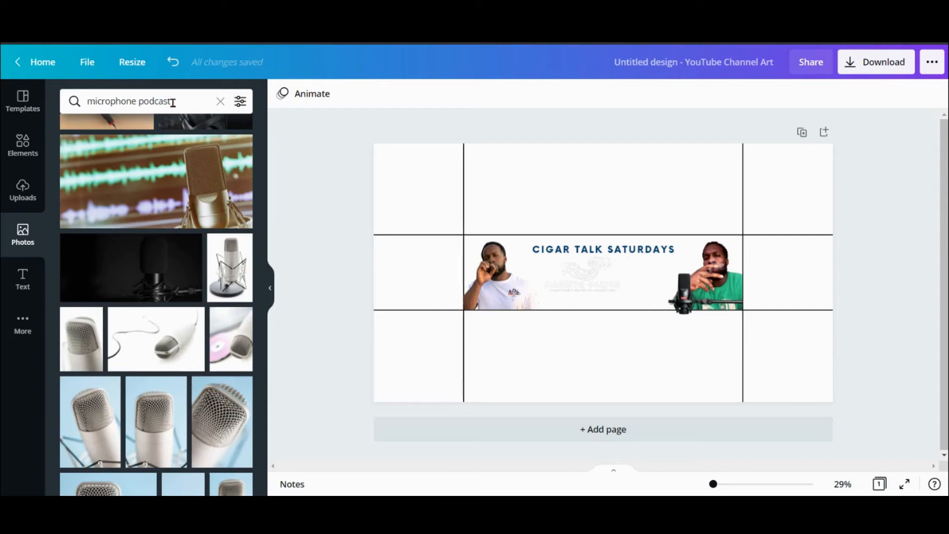
{"action": "left_click", "coordinate": [132, 179]}
{"action": "left_click_drag", "start_coordinate": [470, 197], "coordinate": [448, 172]}
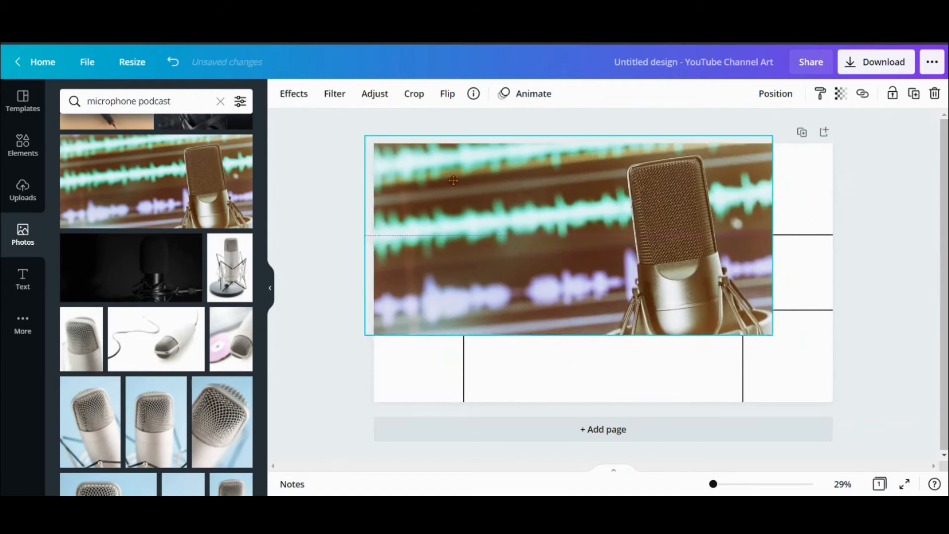
{"action": "left_click_drag", "start_coordinate": [769, 330], "coordinate": [928, 473]}
{"action": "left_click_drag", "start_coordinate": [798, 323], "coordinate": [757, 315]}
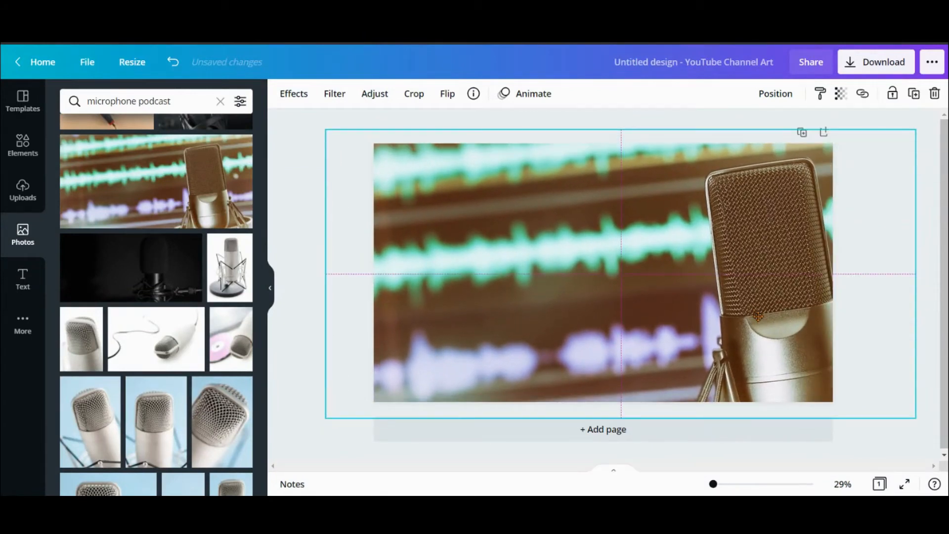
Send the sound-wave microphone photo to the back and set its blur to 18.
{"action": "left_click", "coordinate": [778, 99]}
{"action": "left_click", "coordinate": [744, 155]}
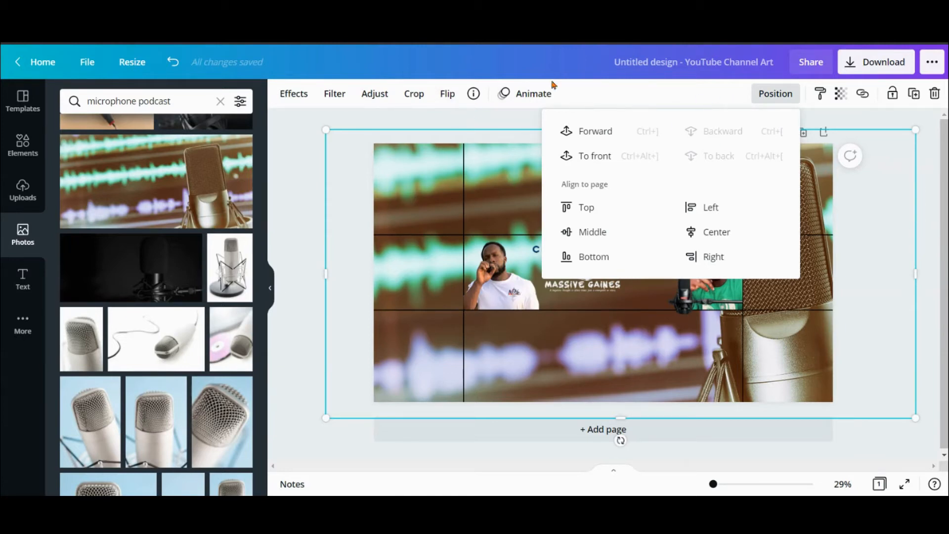
{"action": "left_click", "coordinate": [368, 94]}
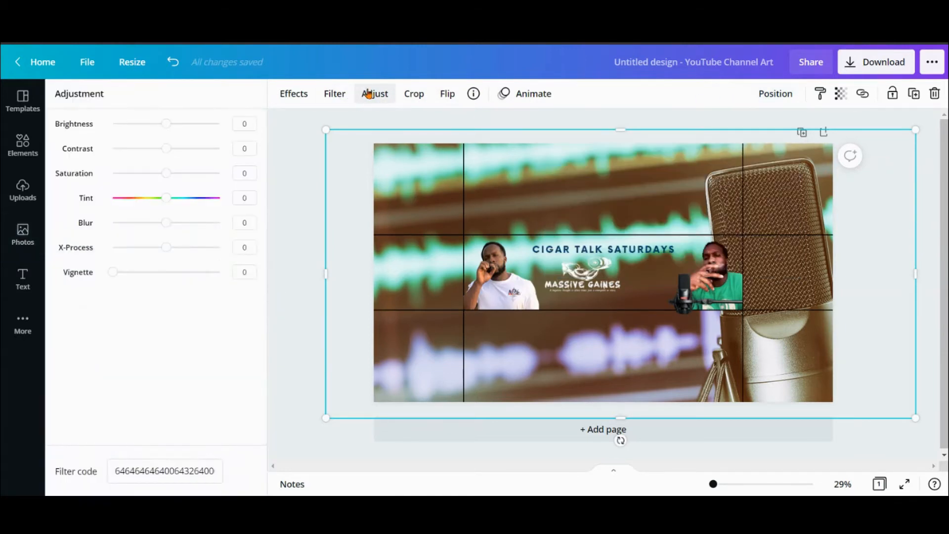
{"action": "left_click_drag", "start_coordinate": [165, 222], "coordinate": [177, 225]}
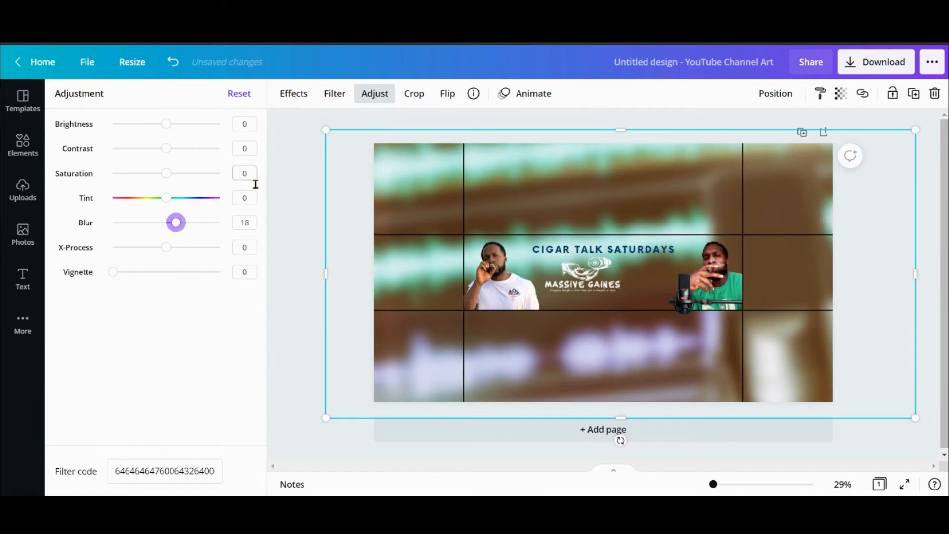
Set the background photo's saturation to 21, lower its brightness and raise its contrast.
{"action": "left_click_drag", "start_coordinate": [167, 179], "coordinate": [188, 173]}
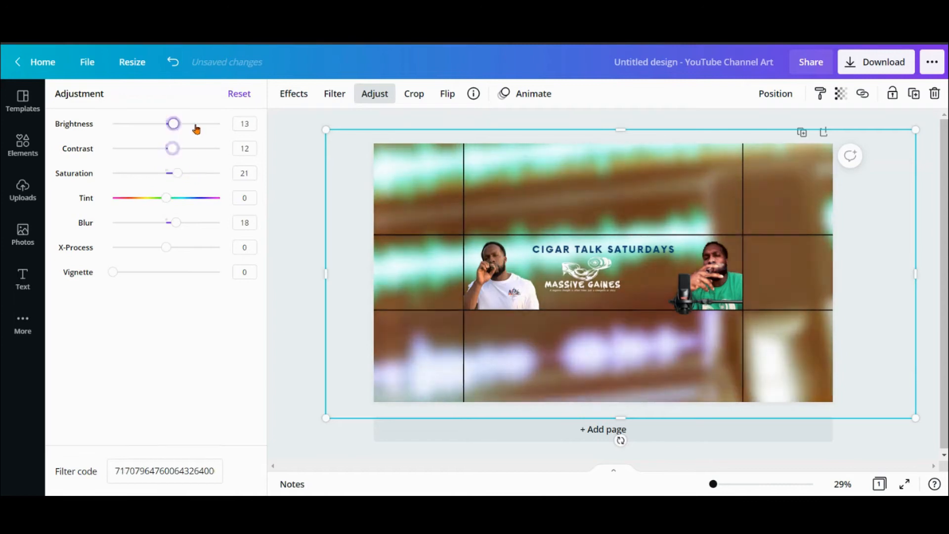
{"action": "left_click_drag", "start_coordinate": [173, 123], "coordinate": [134, 124]}
{"action": "left_click_drag", "start_coordinate": [172, 148], "coordinate": [204, 148]}
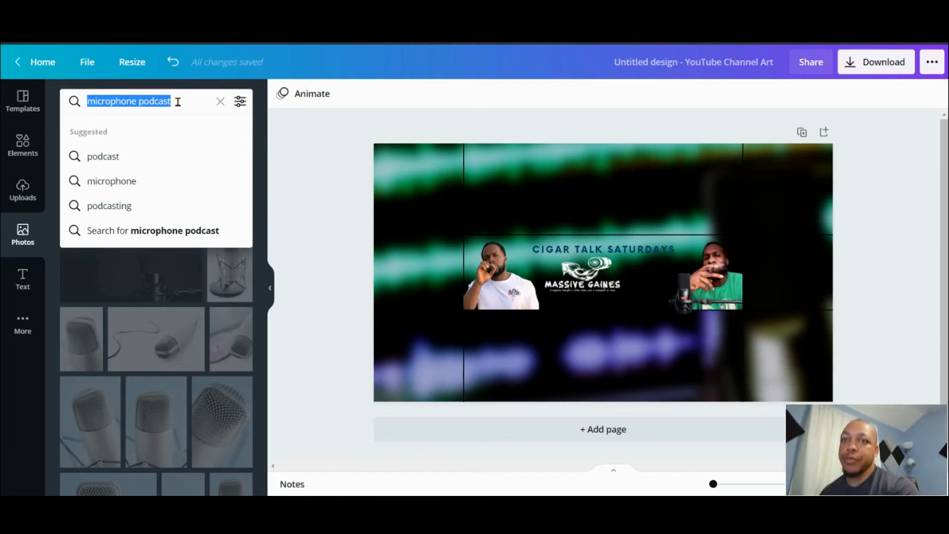
Look through the microphone podcast photos again and search the photos for "studio".
{"action": "left_click", "coordinate": [339, 120]}
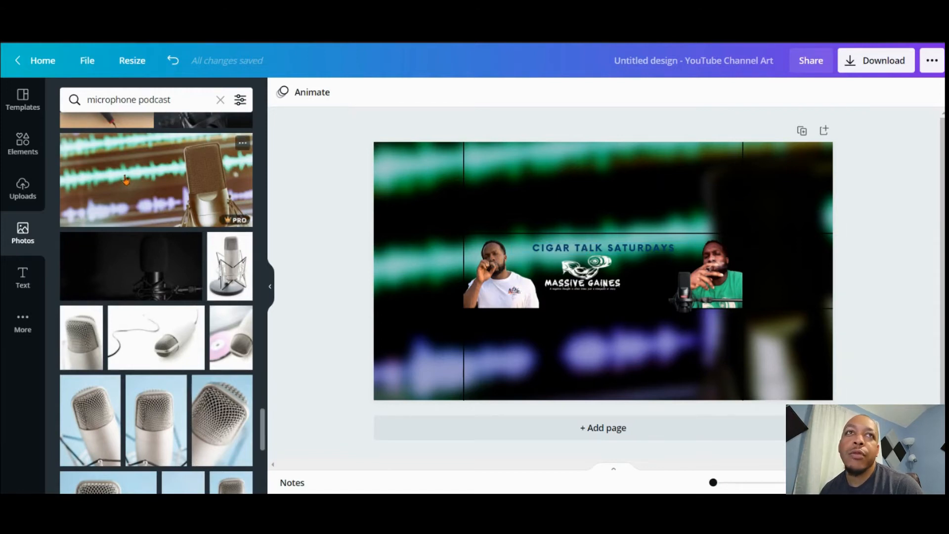
{"action": "scroll", "coordinate": [184, 280], "scroll_direction": "down", "scroll_amount": 2}
{"action": "scroll", "coordinate": [173, 279], "scroll_direction": "up", "scroll_amount": 10}
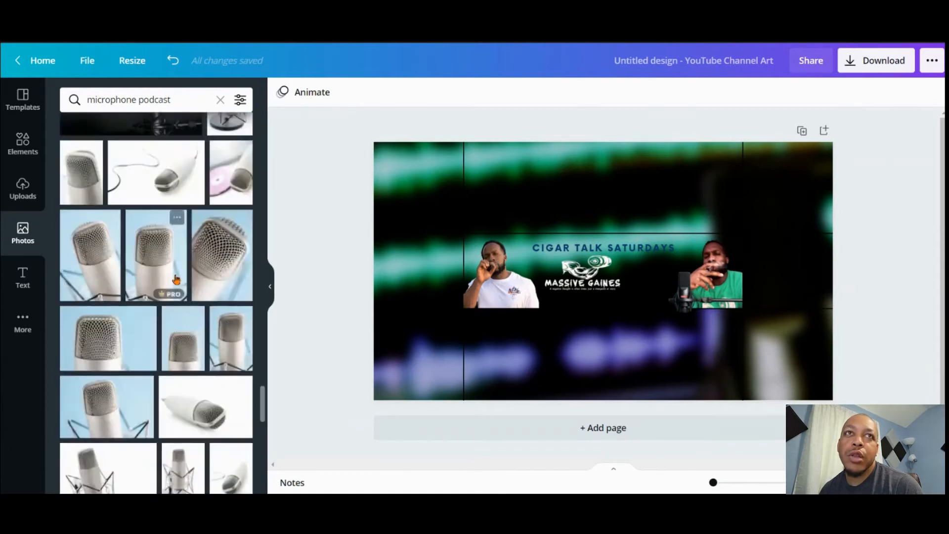
{"action": "left_click", "coordinate": [174, 98]}
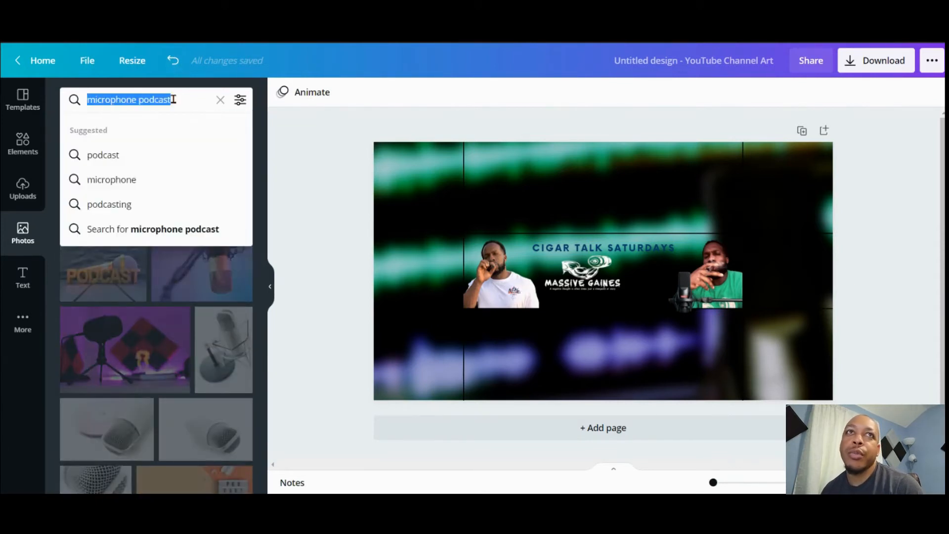
{"action": "type", "text": "studi"}
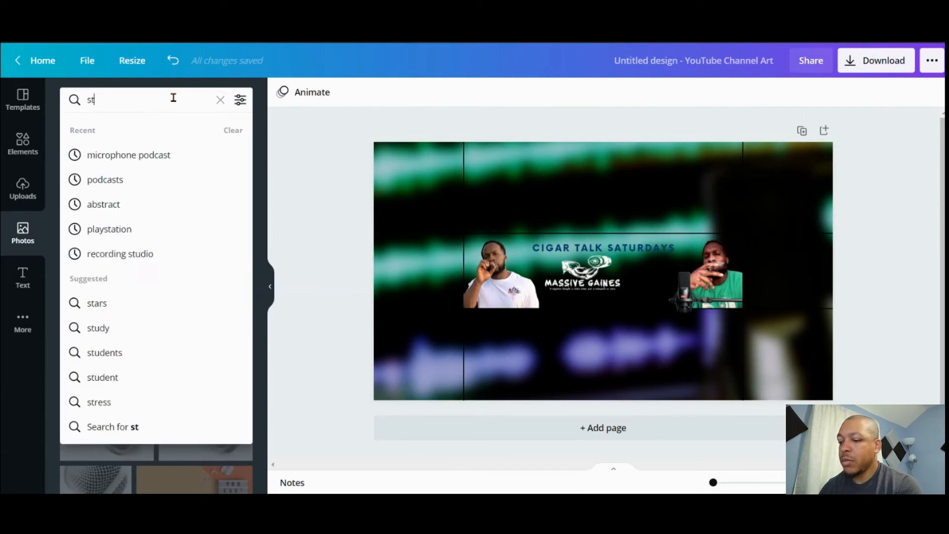
{"action": "key", "text": "BackSpace"}
{"action": "type", "text": "io"}
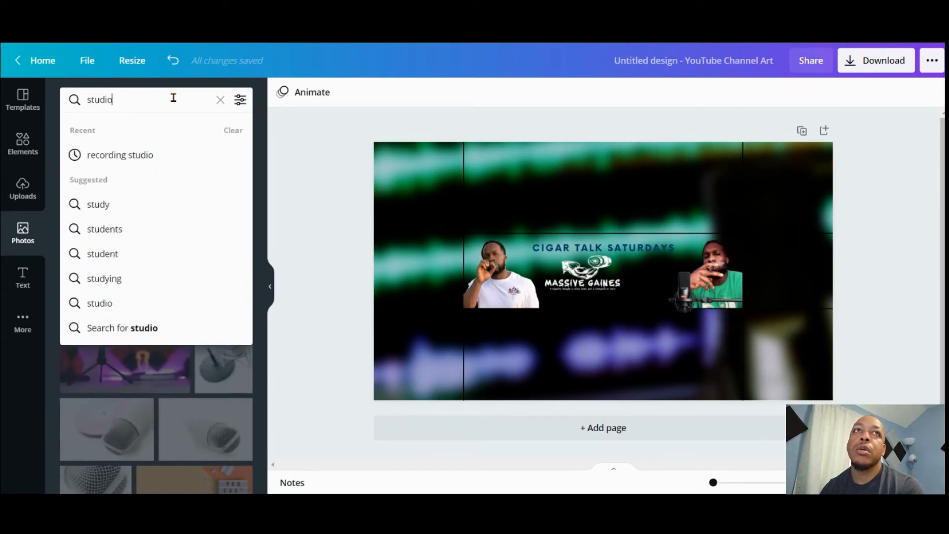
{"action": "key", "text": "Return"}
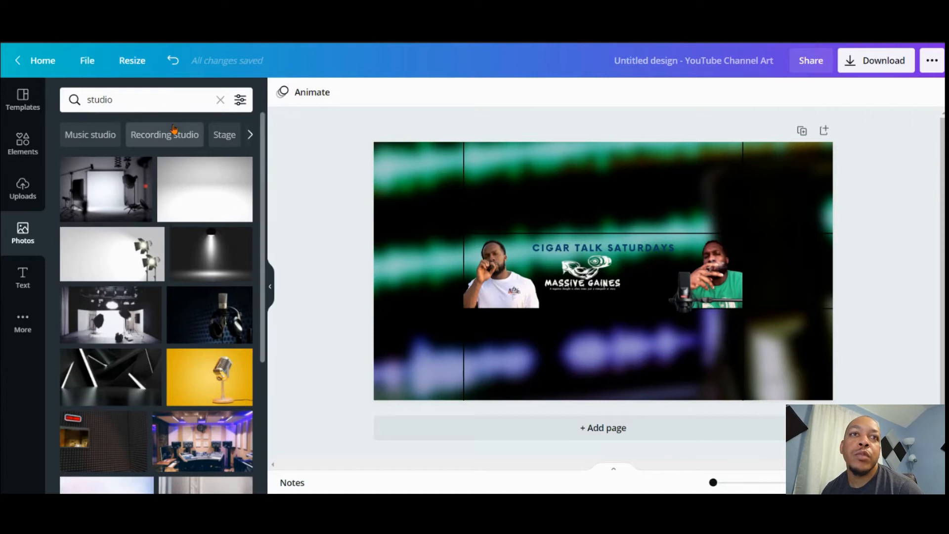
Search the photos for "abstract" and add the dark blue photo with bright light streaks.
{"action": "left_click", "coordinate": [121, 93]}
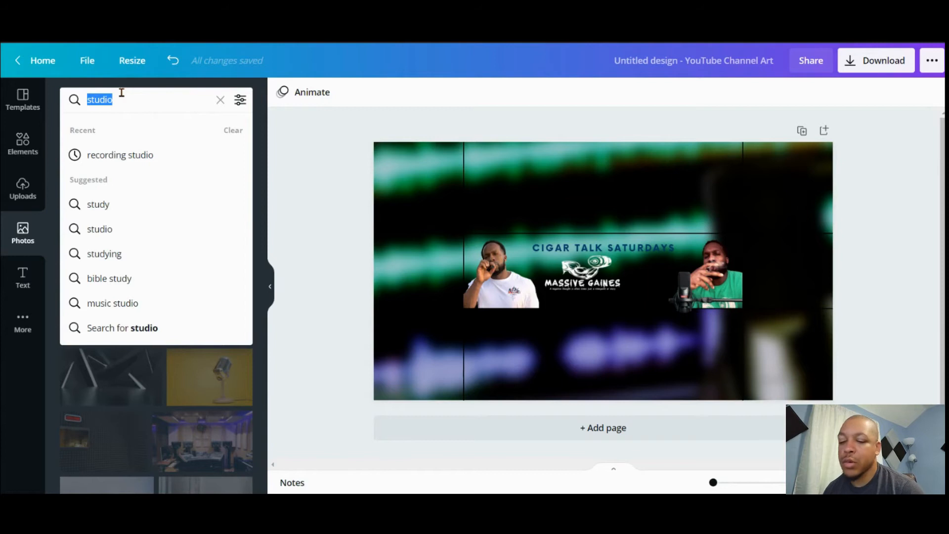
{"action": "type", "text": "abstract"}
{"action": "key", "text": "Return"}
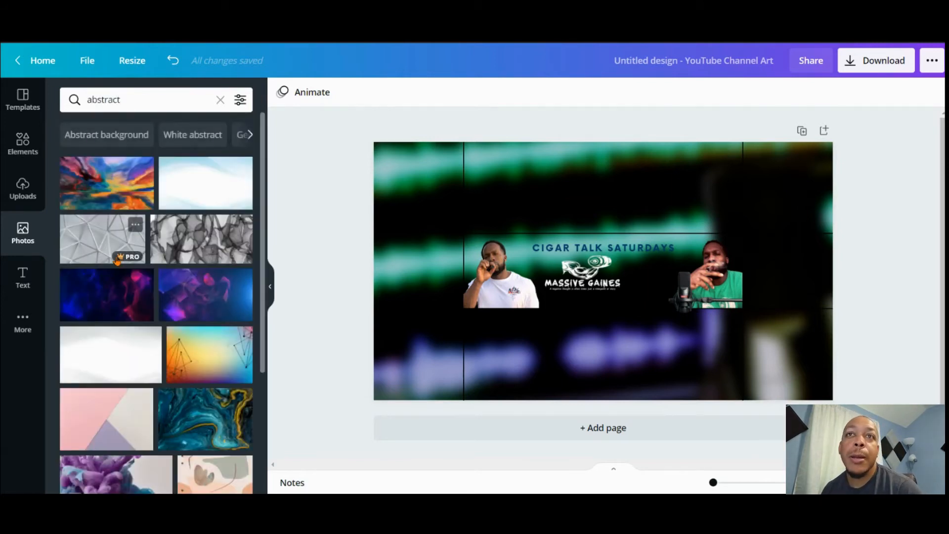
{"action": "scroll", "coordinate": [125, 255], "scroll_direction": "down", "scroll_amount": 5}
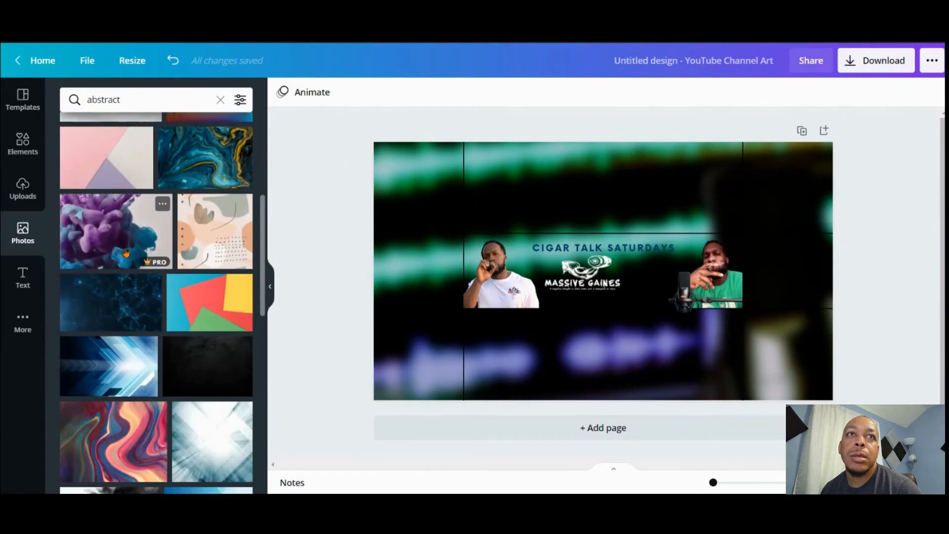
{"action": "scroll", "coordinate": [122, 241], "scroll_direction": "down", "scroll_amount": 10}
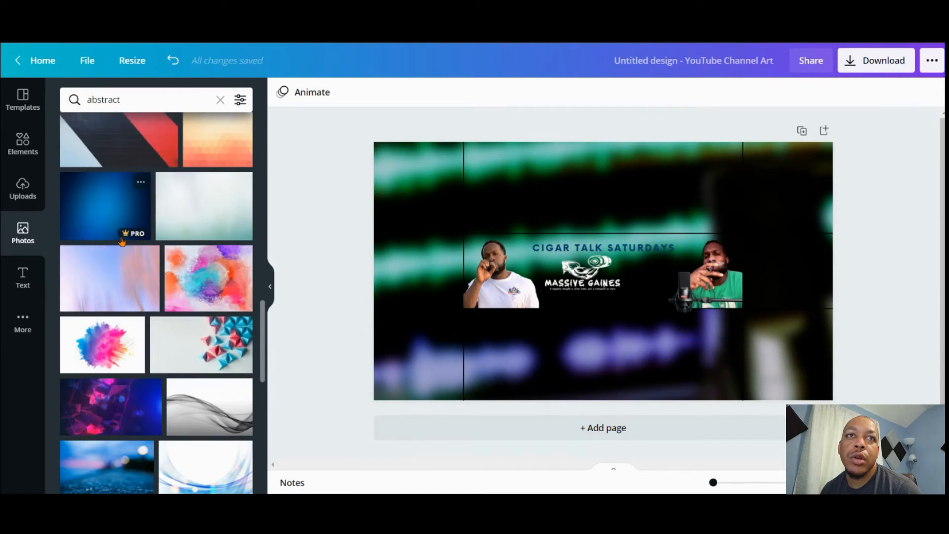
{"action": "scroll", "coordinate": [122, 242], "scroll_direction": "down", "scroll_amount": 3}
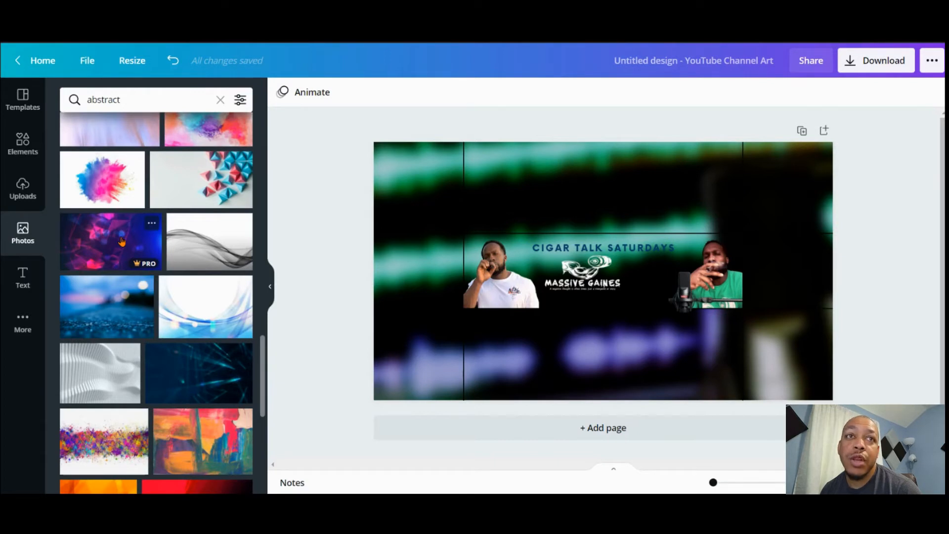
{"action": "mouse_move", "coordinate": [117, 289]}
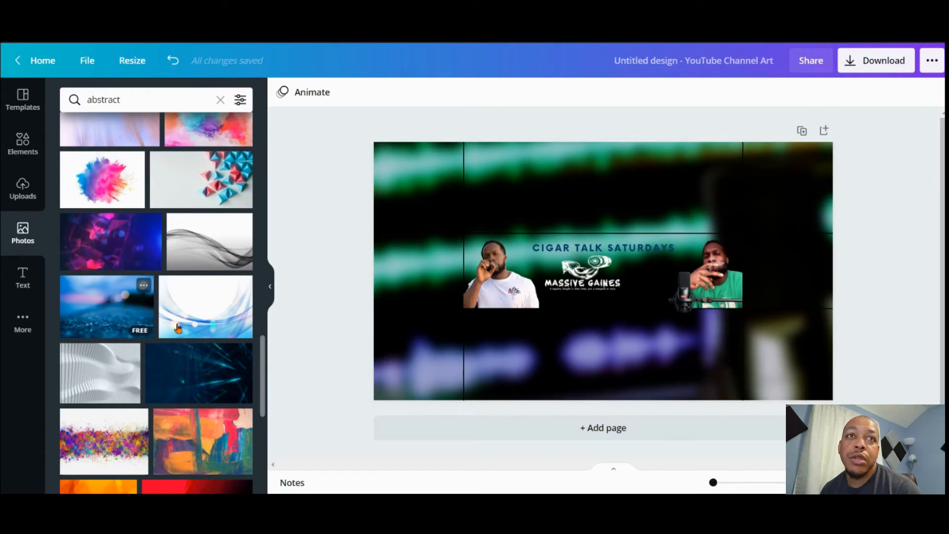
{"action": "left_click", "coordinate": [198, 373]}
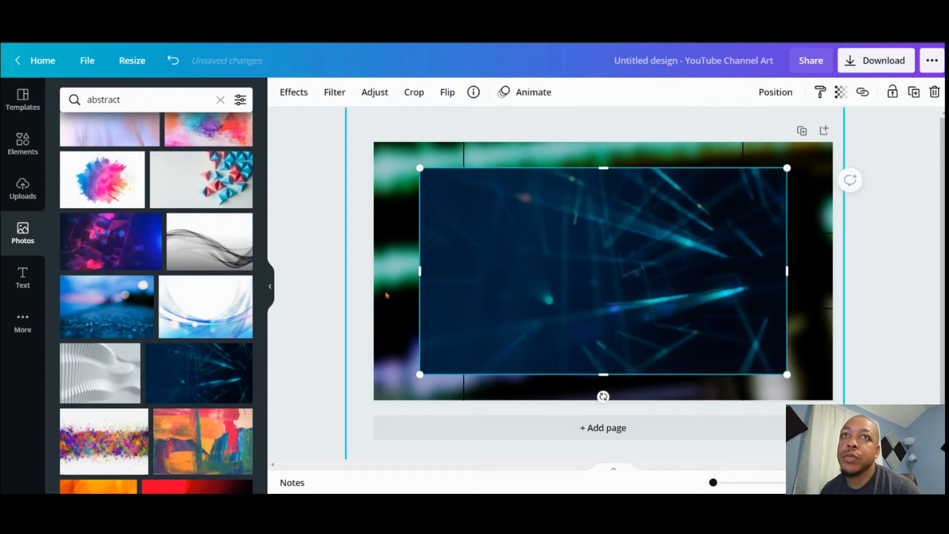
Resize the dark blue photo into a full-width band between the two horizontal guide lines and send it to the back.
{"action": "left_click_drag", "start_coordinate": [420, 271], "coordinate": [365, 271]}
{"action": "left_click_drag", "start_coordinate": [787, 271], "coordinate": [843, 271]}
{"action": "left_click_drag", "start_coordinate": [604, 374], "coordinate": [603, 307]}
{"action": "left_click_drag", "start_coordinate": [604, 167], "coordinate": [606, 234]}
{"action": "left_click", "coordinate": [774, 92]}
{"action": "left_click", "coordinate": [735, 151]}
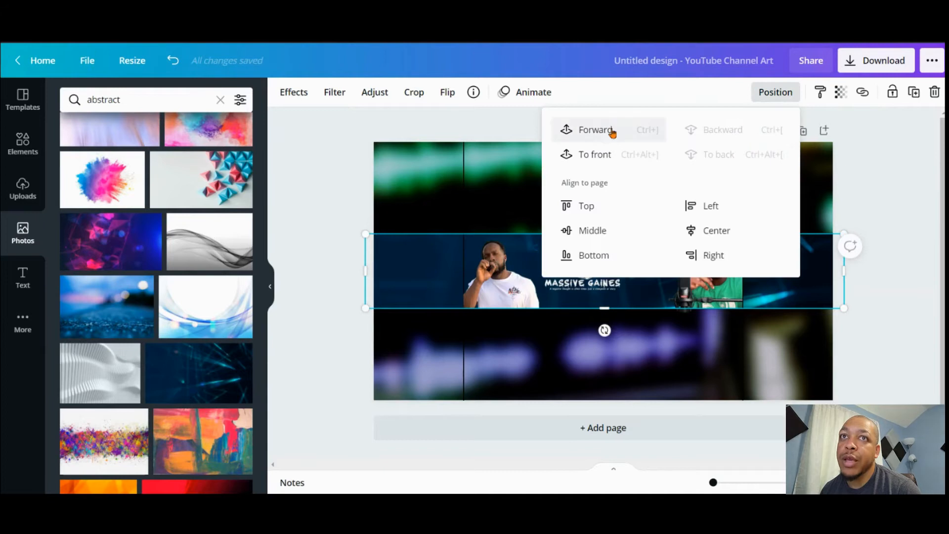
{"action": "left_click", "coordinate": [347, 155]}
{"action": "left_click", "coordinate": [409, 267]}
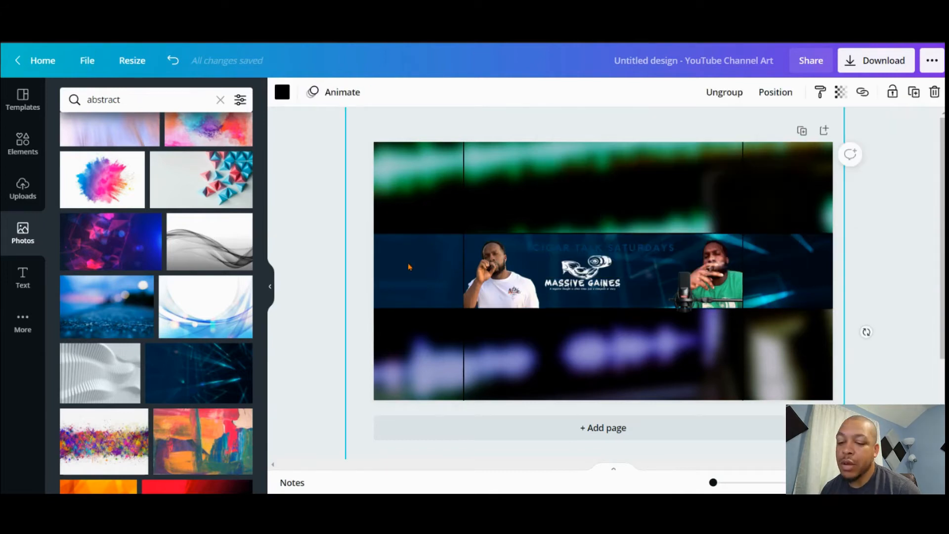
{"action": "left_click", "coordinate": [326, 238]}
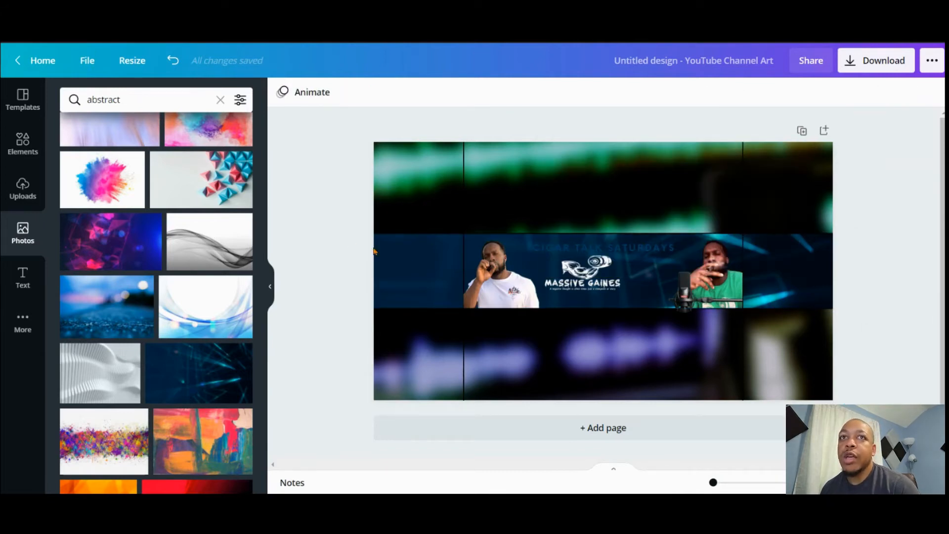
{"action": "left_click", "coordinate": [410, 275]}
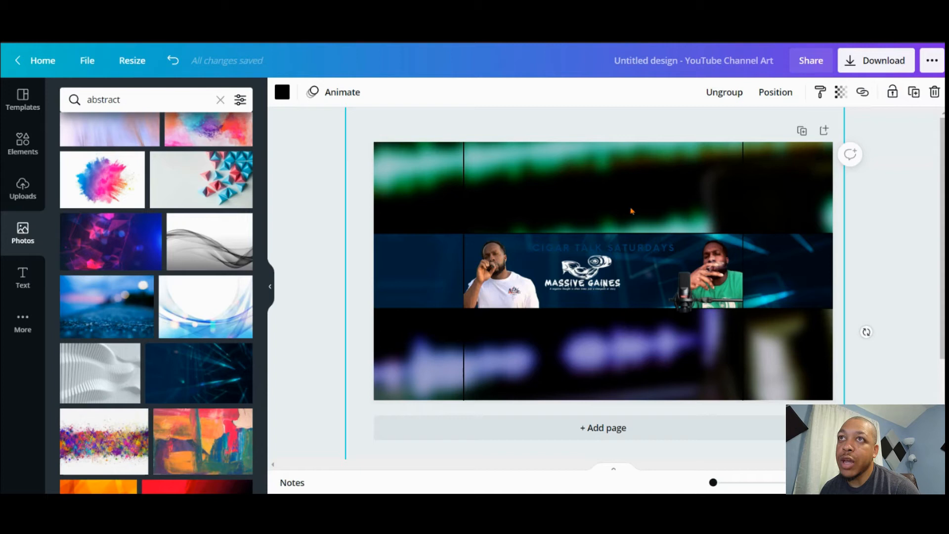
Look through the photo effects for the dark blue band and try the Drill screen effect on it.
{"action": "left_click", "coordinate": [427, 263]}
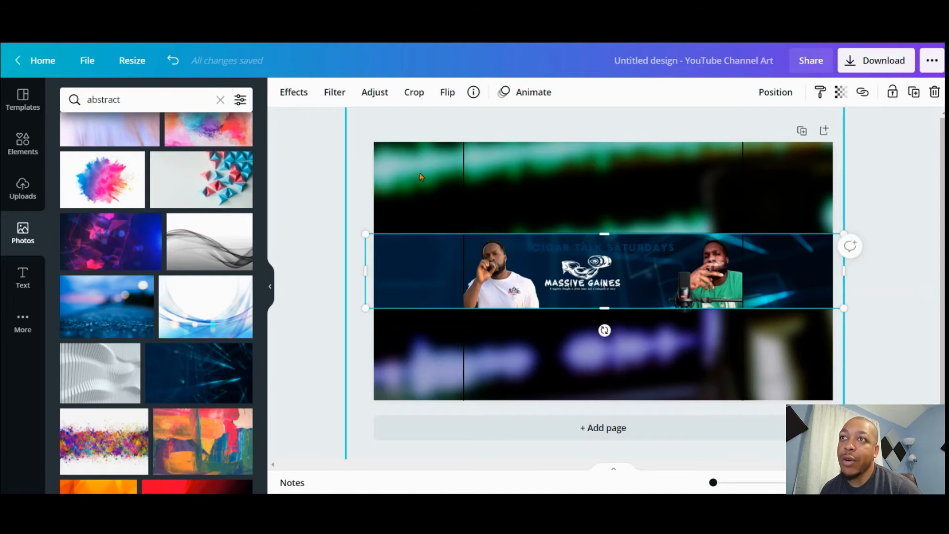
{"action": "left_click", "coordinate": [296, 93]}
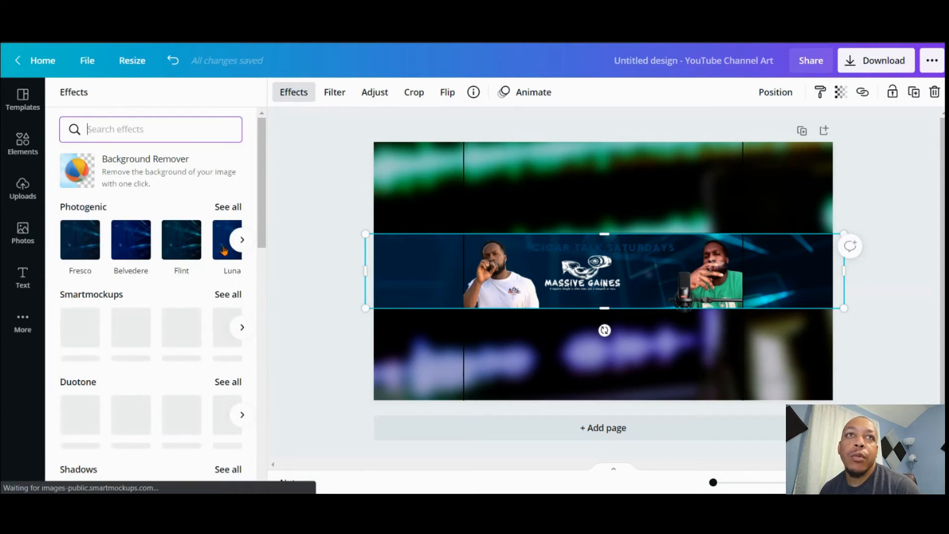
{"action": "left_click", "coordinate": [241, 240]}
{"action": "left_click", "coordinate": [242, 240]}
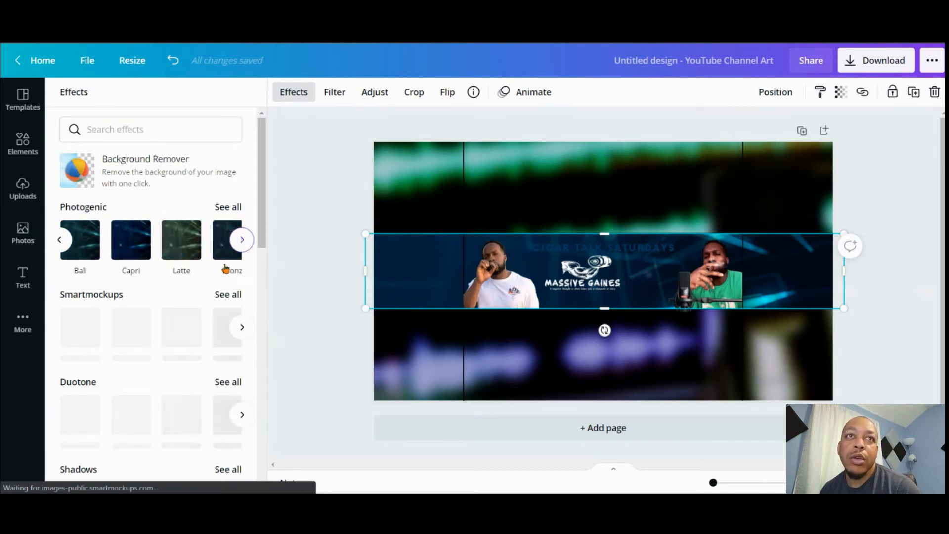
{"action": "scroll", "coordinate": [207, 285], "scroll_direction": "down", "scroll_amount": 3}
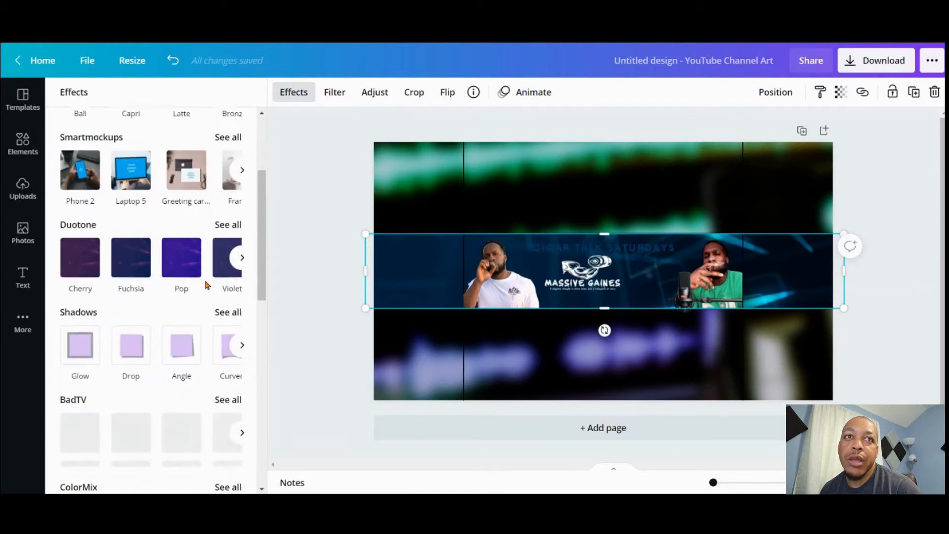
{"action": "scroll", "coordinate": [202, 295], "scroll_direction": "down", "scroll_amount": 2}
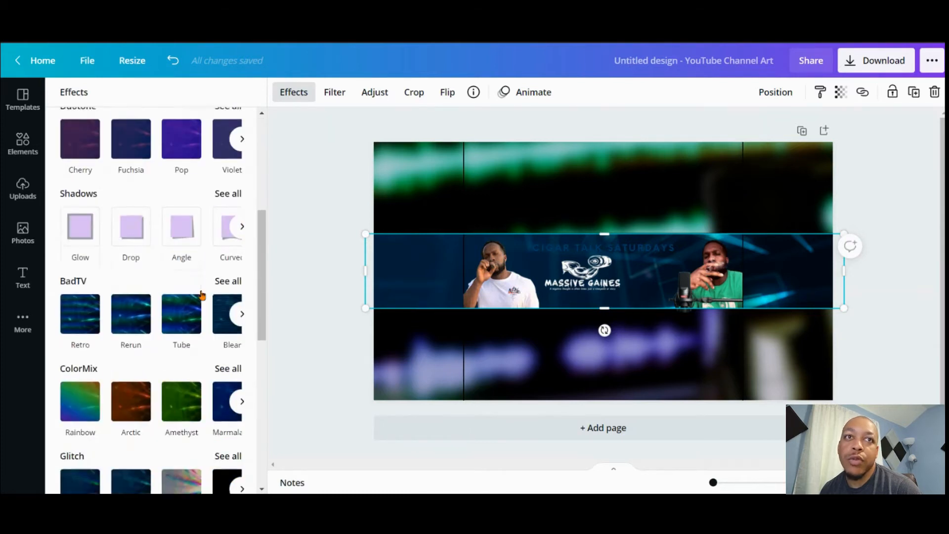
{"action": "scroll", "coordinate": [180, 354], "scroll_direction": "down", "scroll_amount": 2}
{"action": "left_click", "coordinate": [242, 352]}
{"action": "left_click", "coordinate": [241, 265]}
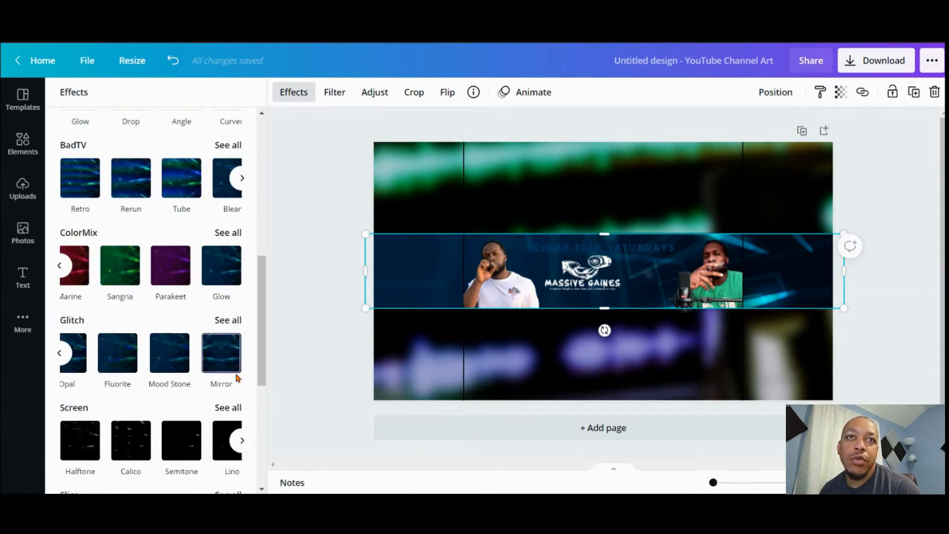
{"action": "scroll", "coordinate": [238, 378], "scroll_direction": "down", "scroll_amount": 3}
{"action": "left_click", "coordinate": [242, 275]}
{"action": "left_click", "coordinate": [224, 278]}
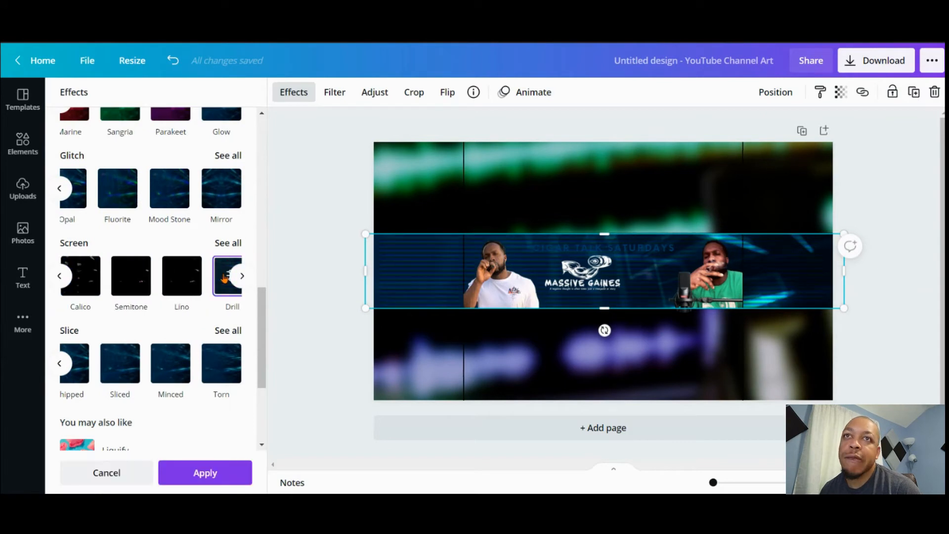
{"action": "left_click", "coordinate": [141, 475]}
Apply the Rainbow ColorMix effect to the dark blue band photo.
{"action": "scroll", "coordinate": [174, 321], "scroll_direction": "up", "scroll_amount": 2}
{"action": "left_click", "coordinate": [78, 228]}
{"action": "left_click", "coordinate": [173, 61]}
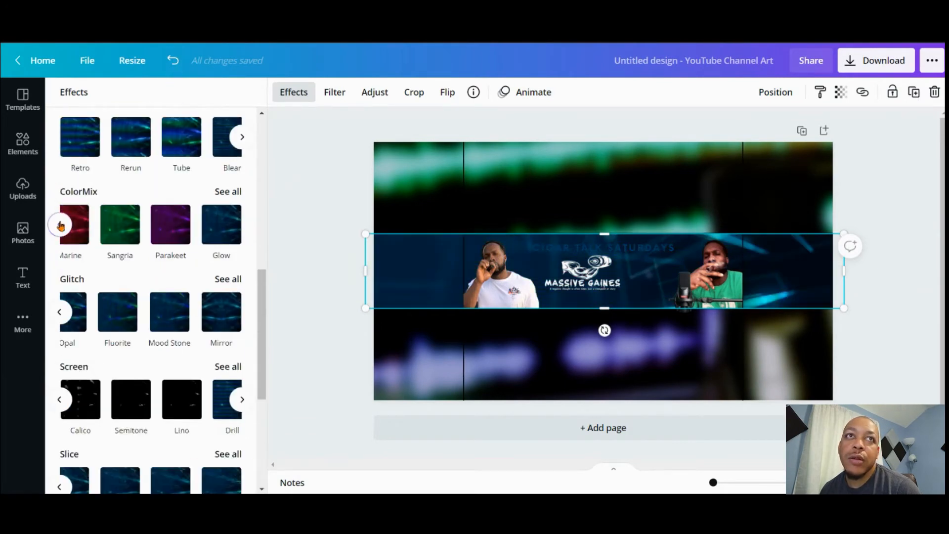
{"action": "left_click", "coordinate": [61, 226]}
{"action": "left_click", "coordinate": [74, 225]}
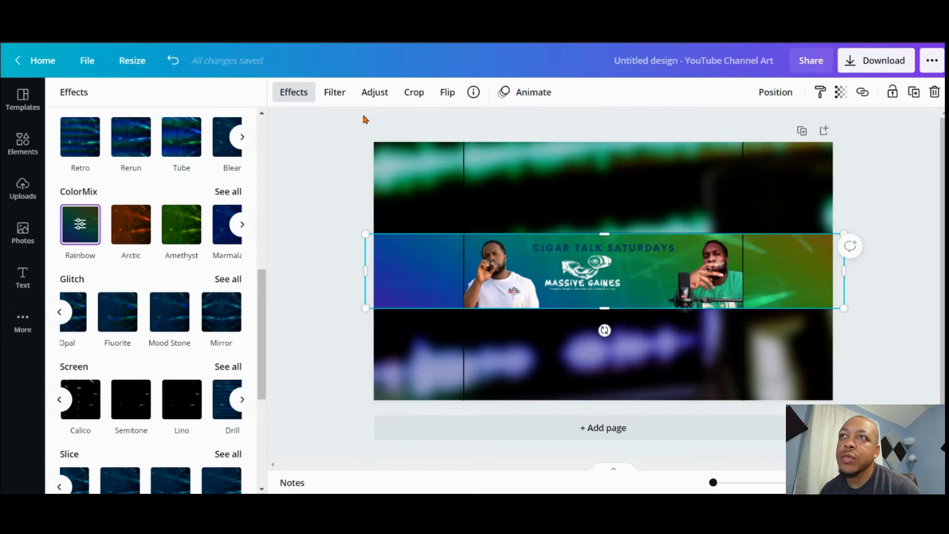
Set the blur of the rainbow-coloured band photo to 14.
{"action": "left_click", "coordinate": [370, 96]}
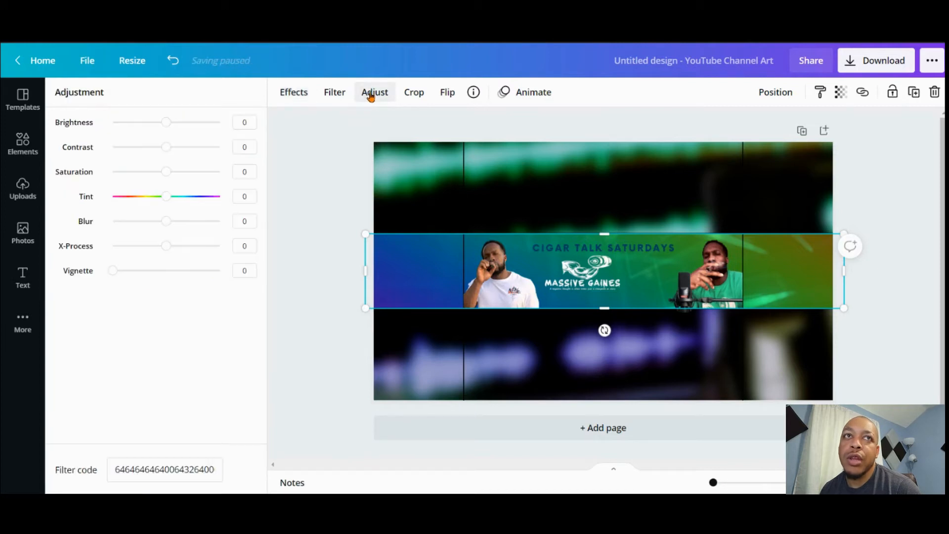
{"action": "mouse_move", "coordinate": [169, 224]}
{"action": "left_mouse_down"}
{"action": "mouse_move", "coordinate": [191, 224]}
{"action": "mouse_move", "coordinate": [122, 223]}
{"action": "mouse_move", "coordinate": [175, 230]}
{"action": "left_mouse_up"}
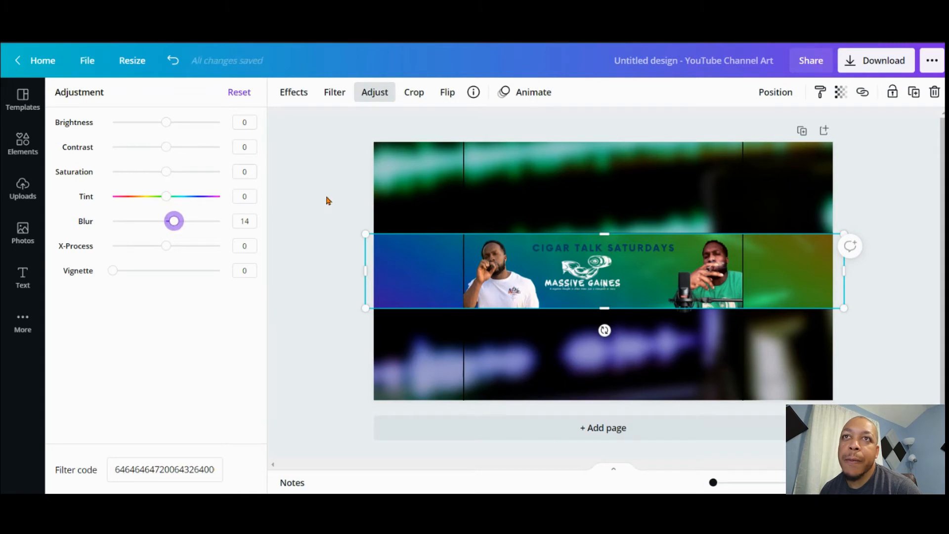
{"action": "left_click", "coordinate": [374, 92]}
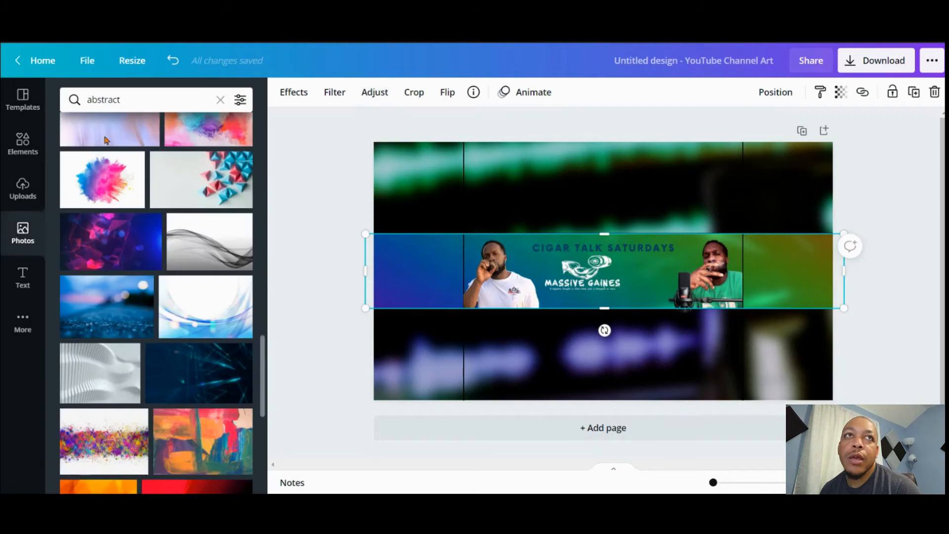
Search the elements for "dots" and add the soft, pale blurred glow to the banner.
{"action": "left_click", "coordinate": [23, 143]}
{"action": "left_click", "coordinate": [150, 98]}
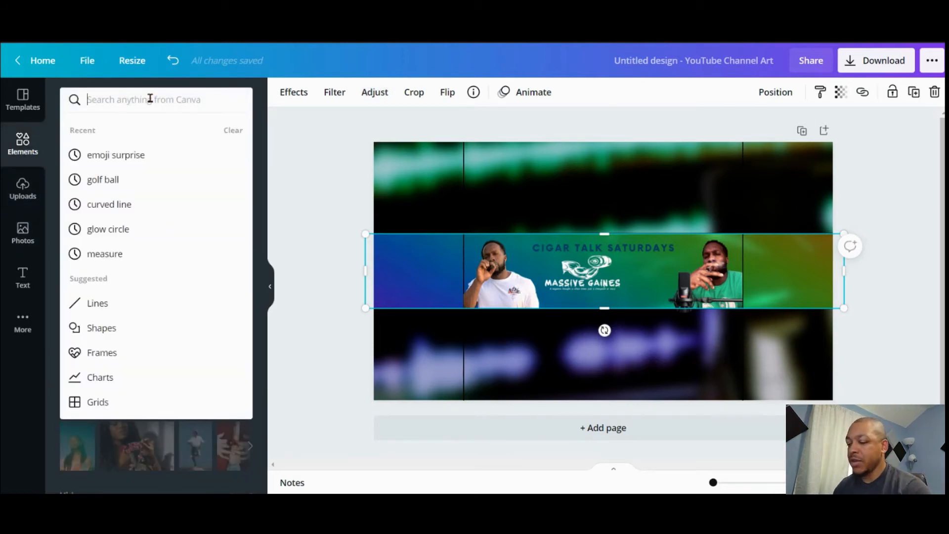
{"action": "type", "text": "dots"}
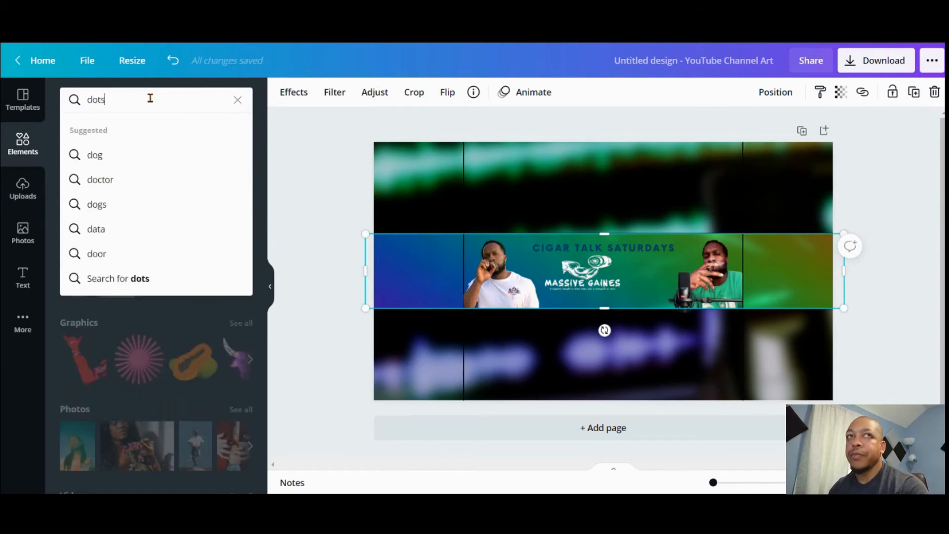
{"action": "key", "text": "Return"}
{"action": "scroll", "coordinate": [224, 312], "scroll_direction": "down", "scroll_amount": 5}
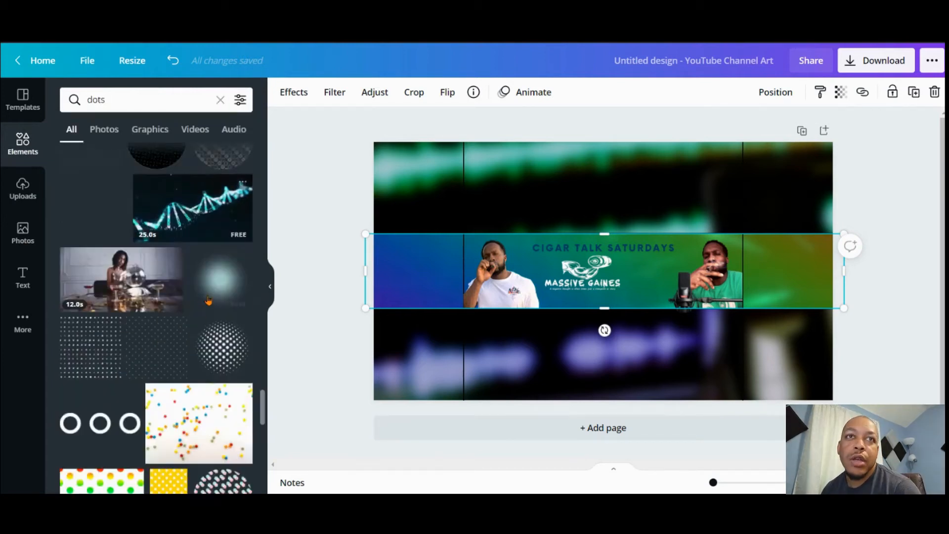
{"action": "left_click", "coordinate": [222, 282]}
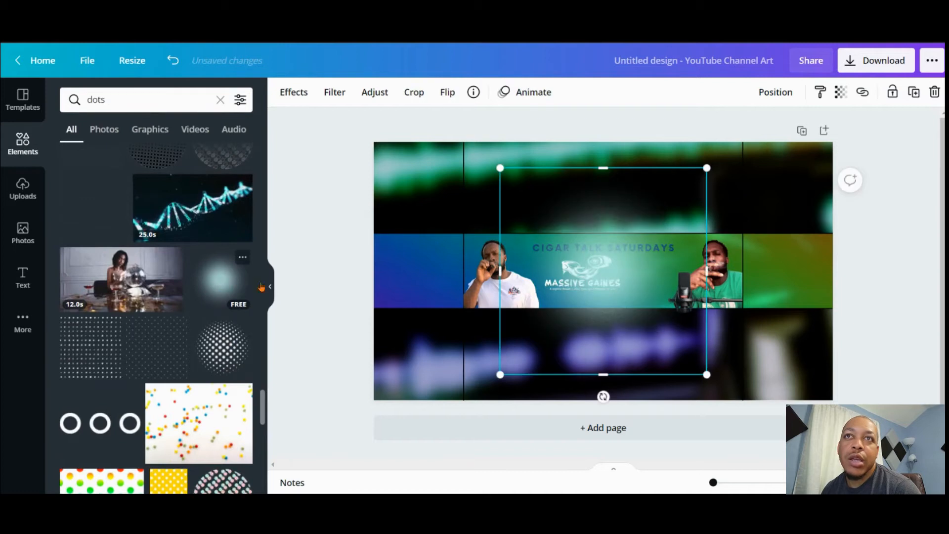
Shrink the pale glow to about 804 × 804, center it on the host in the green shirt and send it behind his photo.
{"action": "left_click_drag", "start_coordinate": [498, 168], "coordinate": [562, 222]}
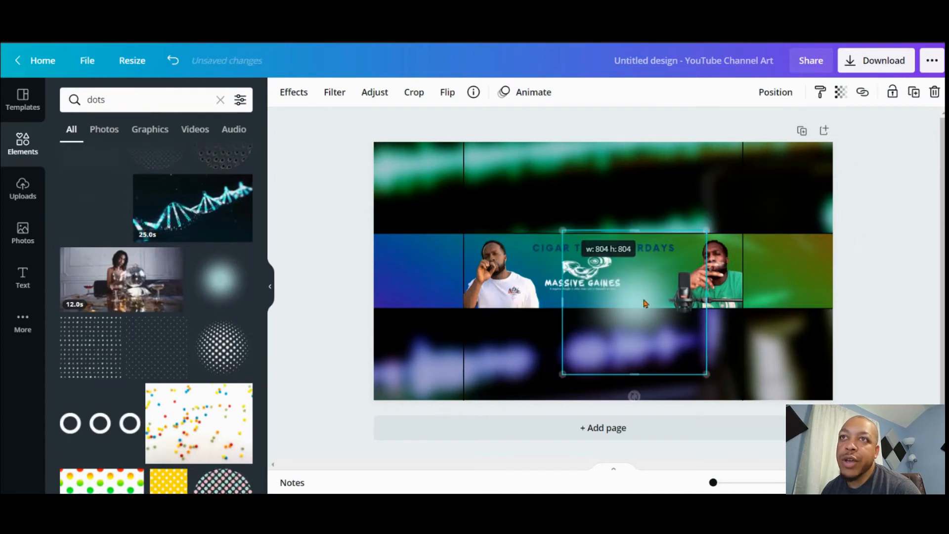
{"action": "left_click_drag", "start_coordinate": [640, 296], "coordinate": [737, 260]}
{"action": "left_click", "coordinate": [776, 92]}
{"action": "left_click", "coordinate": [734, 131]}
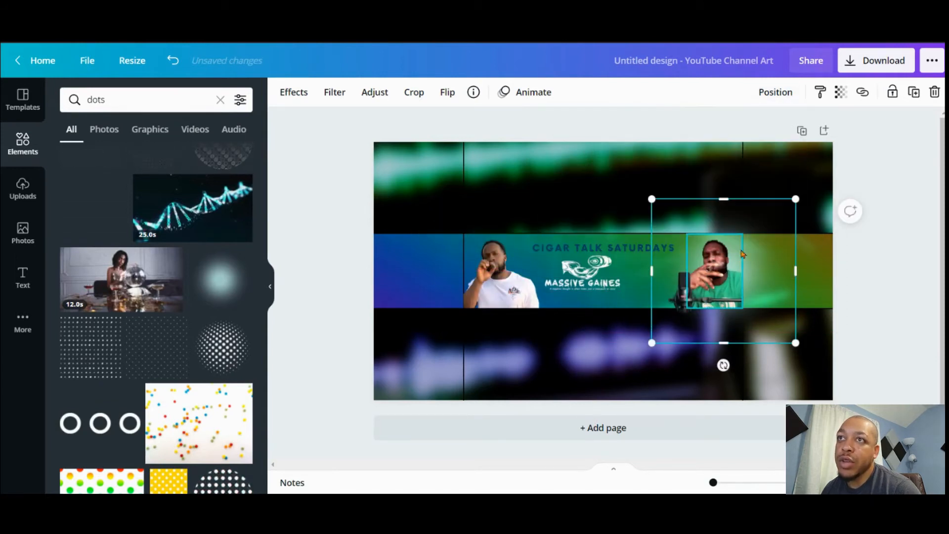
{"action": "left_click", "coordinate": [909, 192]}
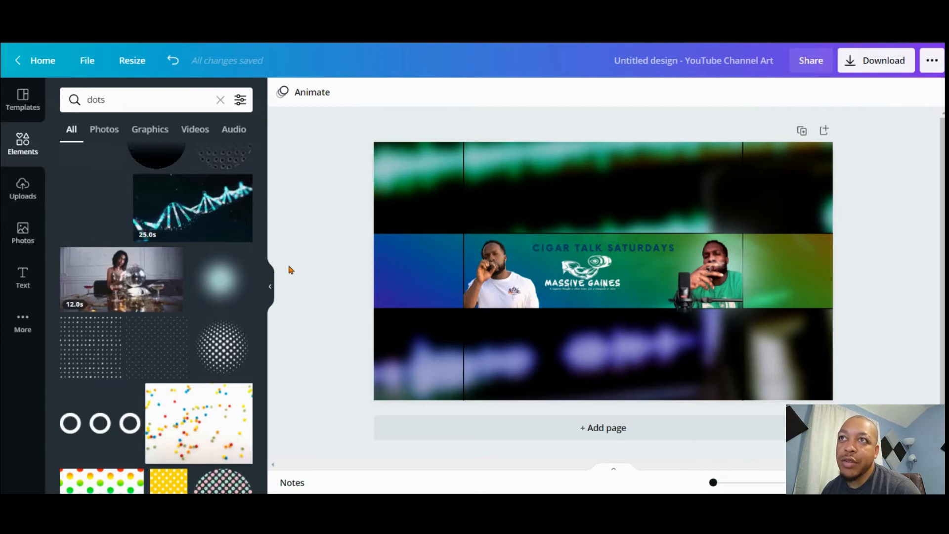
Add the blurred orange glow from the dots results, shrink it and place it behind the host in the white shirt.
{"action": "scroll", "coordinate": [169, 311], "scroll_direction": "down", "scroll_amount": 4}
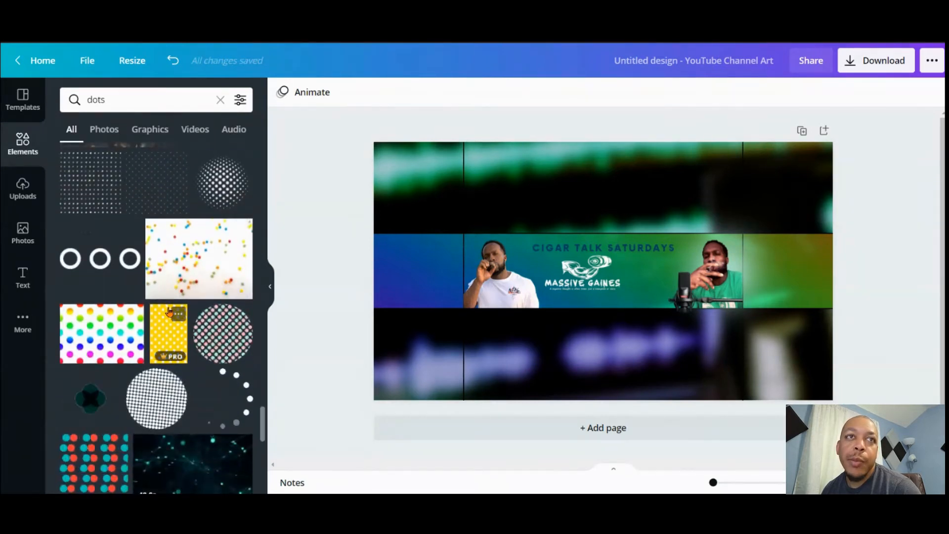
{"action": "scroll", "coordinate": [169, 311], "scroll_direction": "down", "scroll_amount": 5}
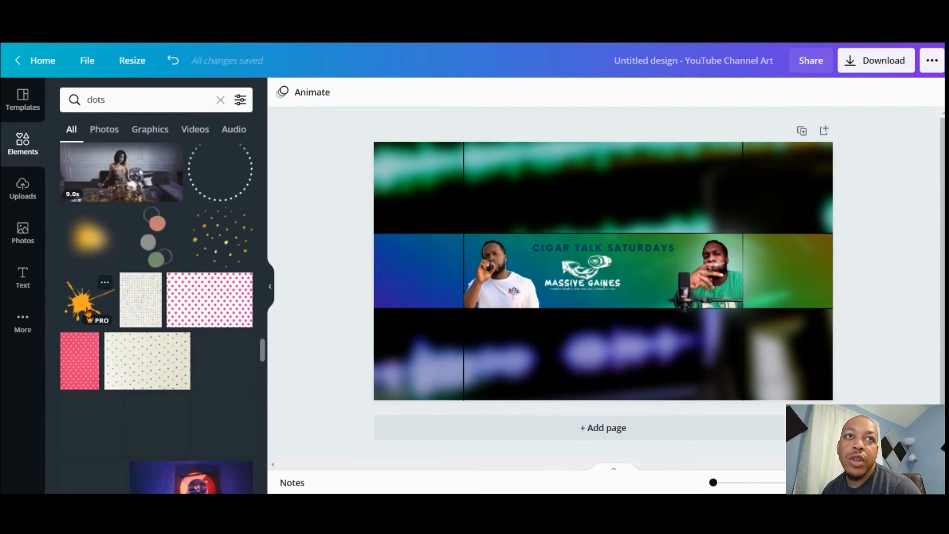
{"action": "left_click", "coordinate": [88, 241]}
{"action": "left_click_drag", "start_coordinate": [535, 214], "coordinate": [590, 307]}
{"action": "left_click_drag", "start_coordinate": [652, 341], "coordinate": [473, 262]}
{"action": "left_click", "coordinate": [775, 93]}
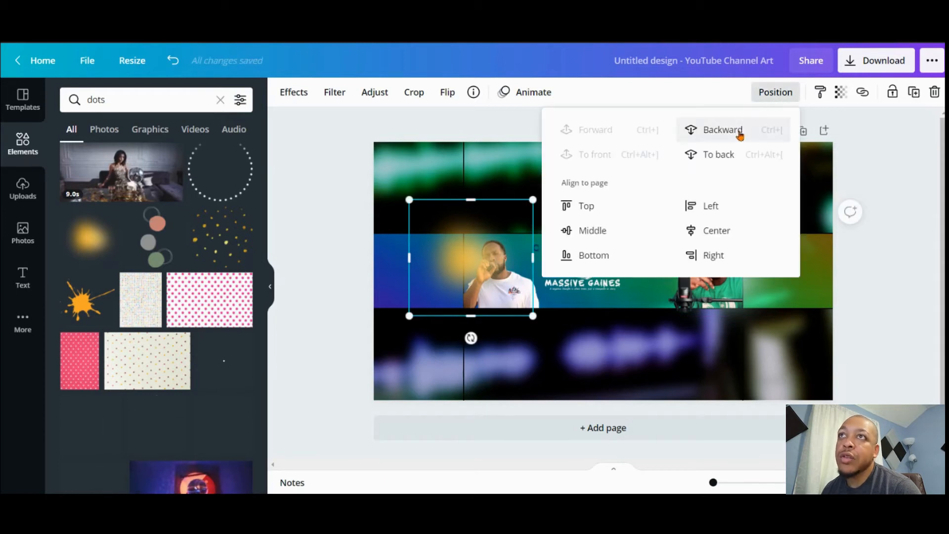
{"action": "left_click", "coordinate": [740, 133]}
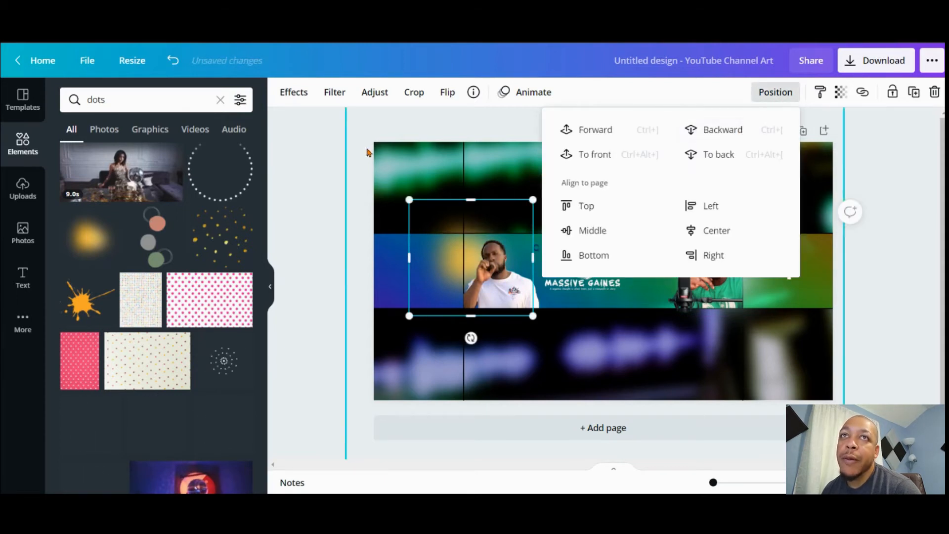
{"action": "left_click", "coordinate": [365, 131]}
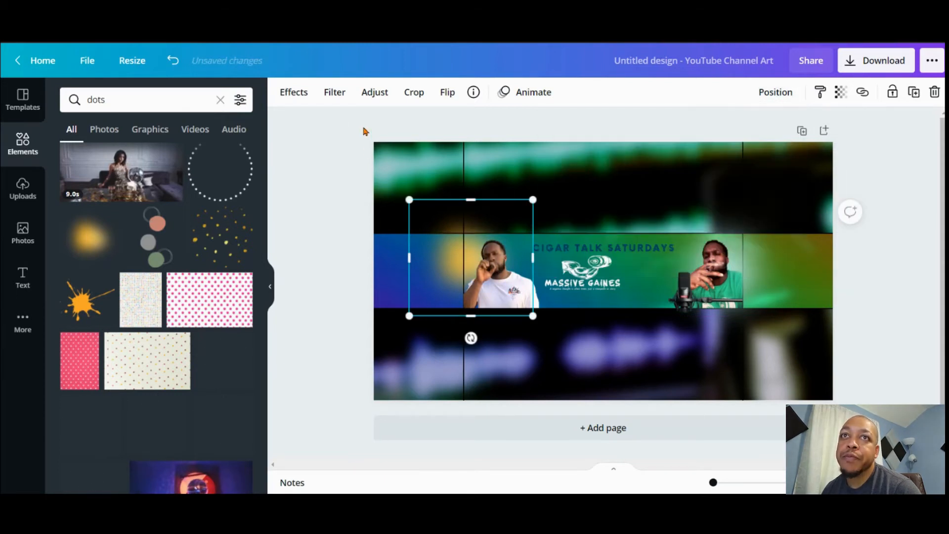
Adjust the orange glow to contrast 46, saturation -41, tint 41, blur 32 and X-Process -36.
{"action": "left_click", "coordinate": [375, 94]}
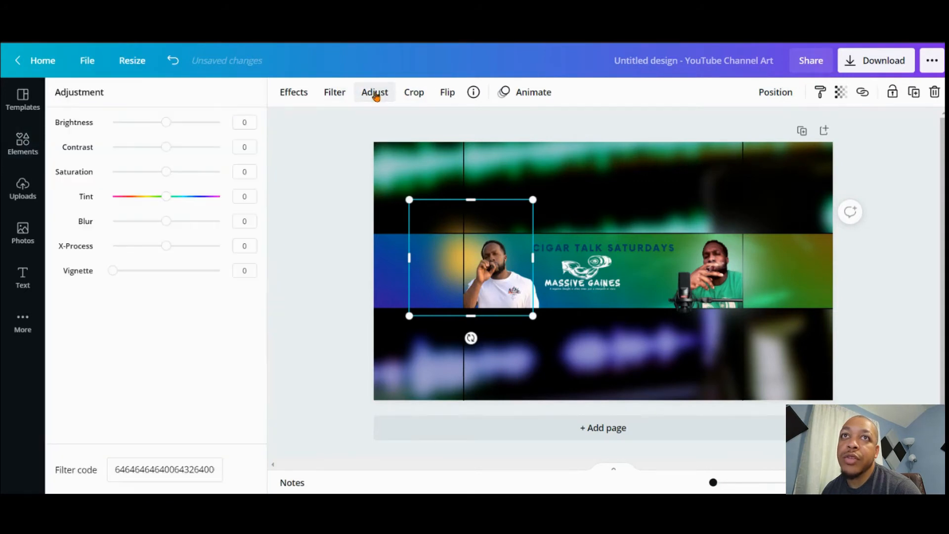
{"action": "left_click_drag", "start_coordinate": [168, 200], "coordinate": [190, 198]}
{"action": "left_click_drag", "start_coordinate": [166, 246], "coordinate": [147, 247]}
{"action": "left_click_drag", "start_coordinate": [166, 171], "coordinate": [192, 147]}
{"action": "left_click_drag", "start_coordinate": [166, 221], "coordinate": [188, 227]}
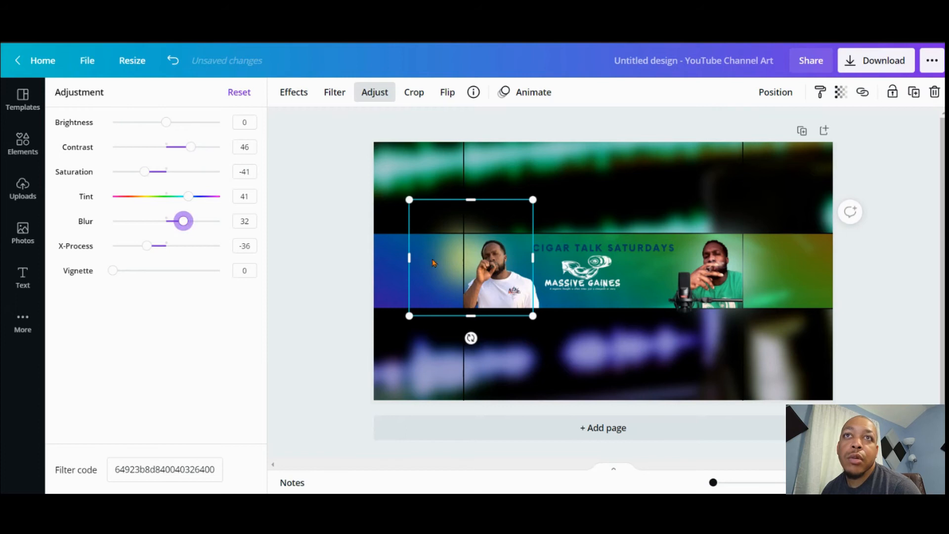
Move the yellowish glow slightly down behind the host in the white shirt.
{"action": "left_click", "coordinate": [458, 263]}
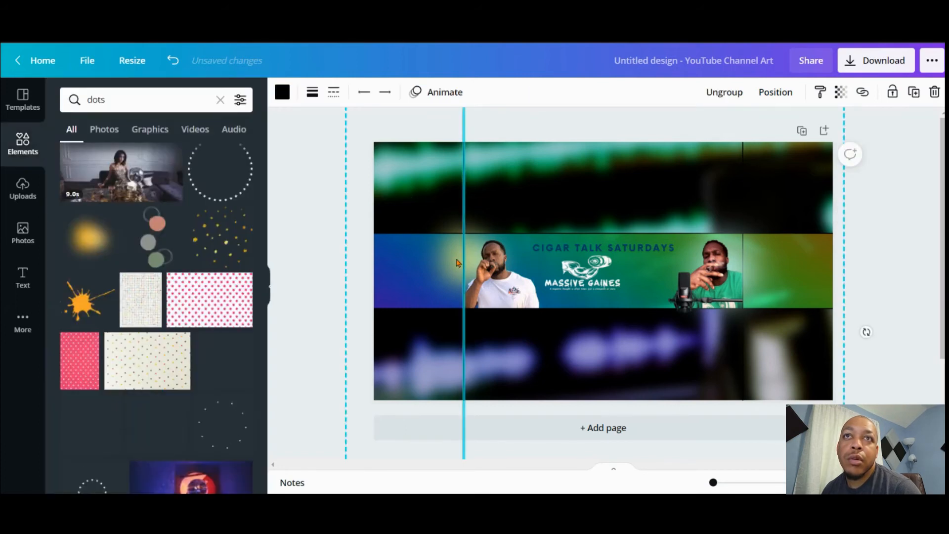
{"action": "left_click", "coordinate": [459, 262]}
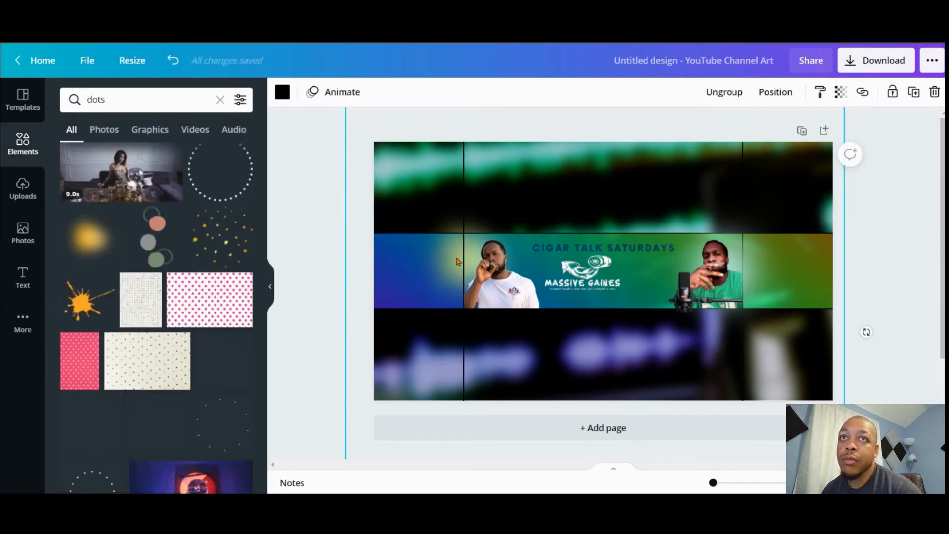
{"action": "left_click", "coordinate": [457, 261]}
{"action": "left_click_drag", "start_coordinate": [456, 266], "coordinate": [457, 268]}
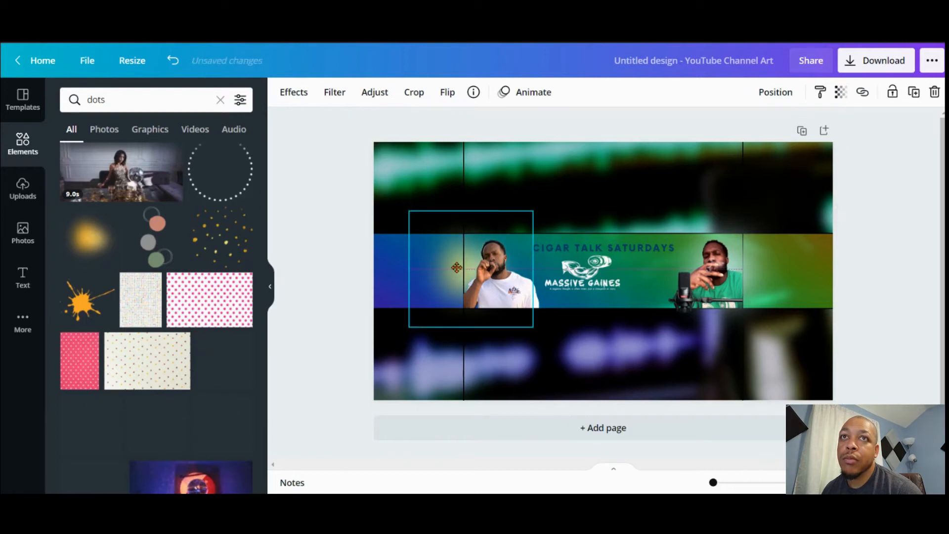
{"action": "left_click", "coordinate": [330, 171]}
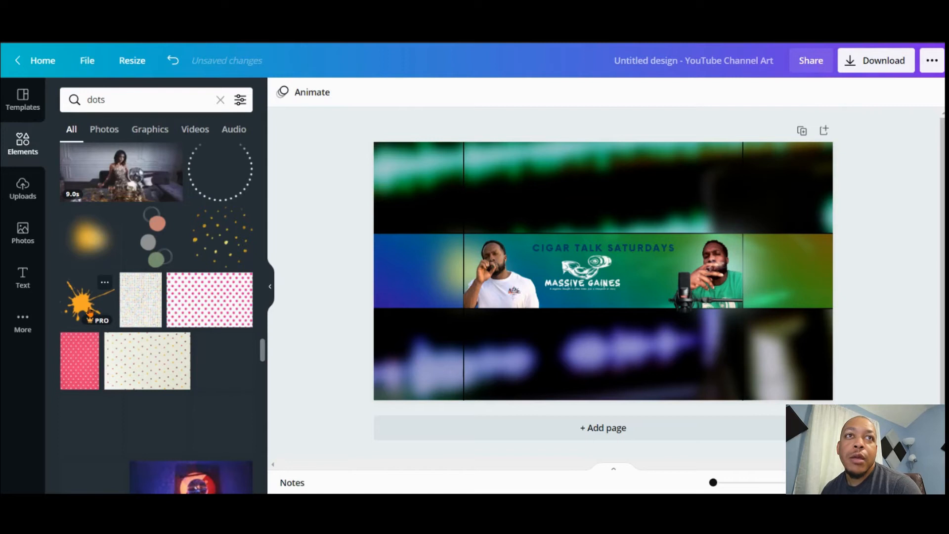
Add the orange paint splatter graphic from the dots results and recolor it black.
{"action": "left_click", "coordinate": [90, 311]}
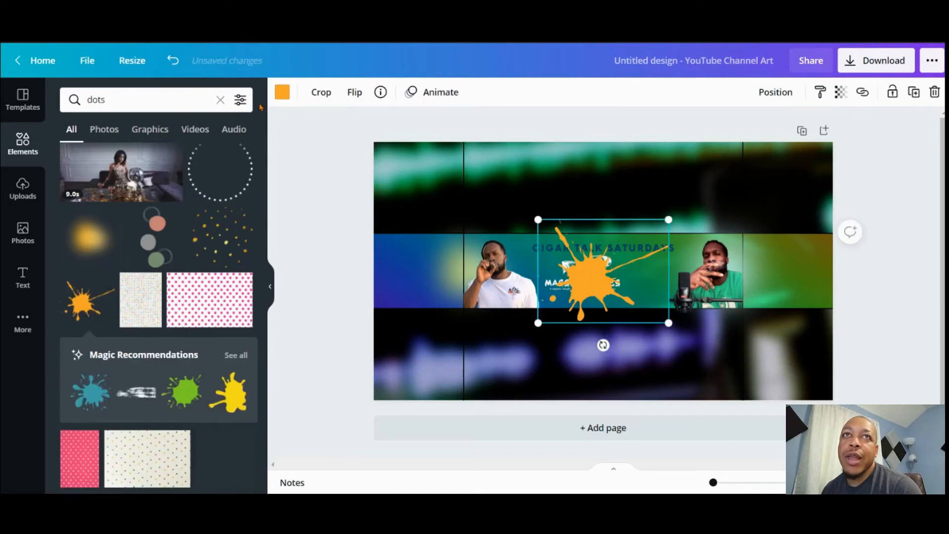
{"action": "left_click", "coordinate": [282, 92]}
{"action": "left_click", "coordinate": [110, 159]}
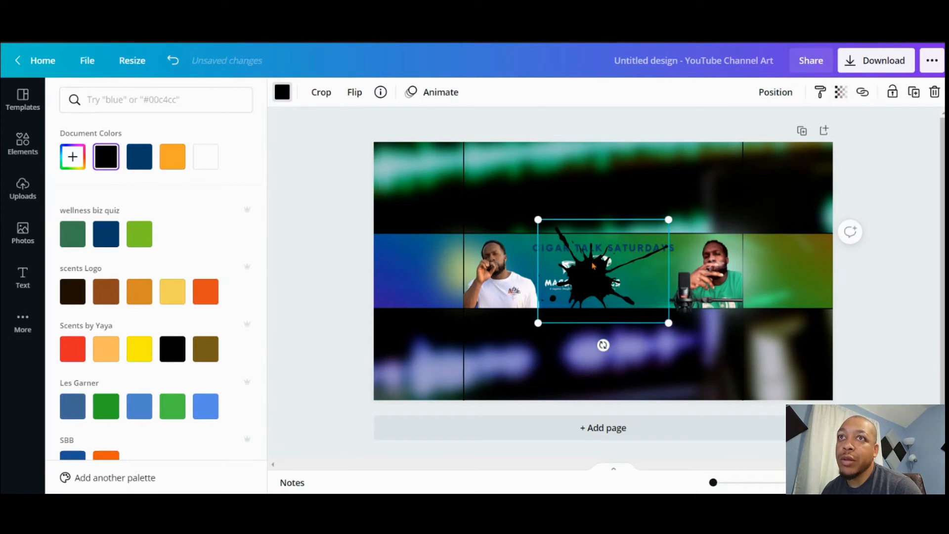
Move the black paint splatter behind the host in the green shirt at the band's edge and make it semi-transparent.
{"action": "left_click_drag", "start_coordinate": [594, 290], "coordinate": [764, 291]}
{"action": "left_click", "coordinate": [775, 94]}
{"action": "left_click", "coordinate": [731, 129]}
{"action": "left_click", "coordinate": [841, 92]}
{"action": "left_click_drag", "start_coordinate": [789, 130], "coordinate": [746, 130]}
{"action": "left_click", "coordinate": [440, 144]}
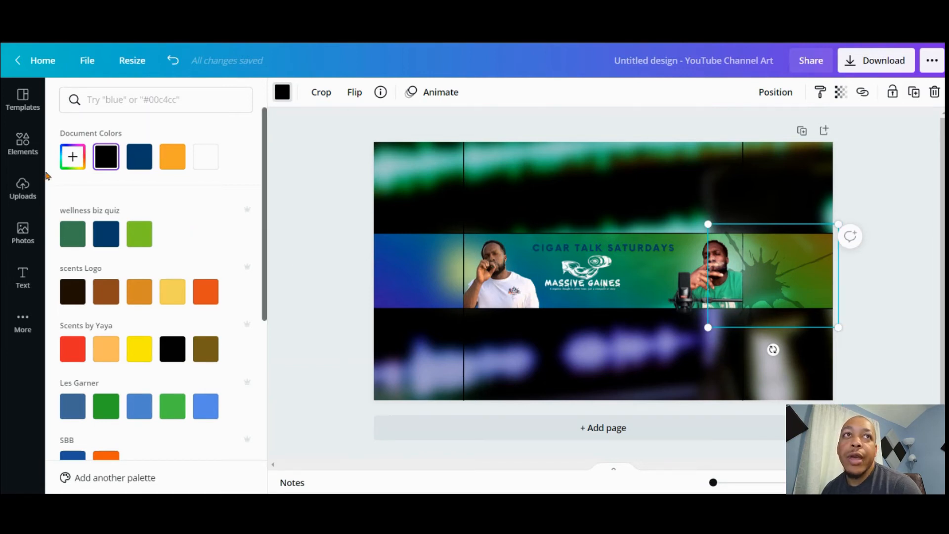
Search the photos for weights, add the orange and blue weight plates and remove their background.
{"action": "left_click", "coordinate": [22, 145]}
{"action": "left_click", "coordinate": [107, 100]}
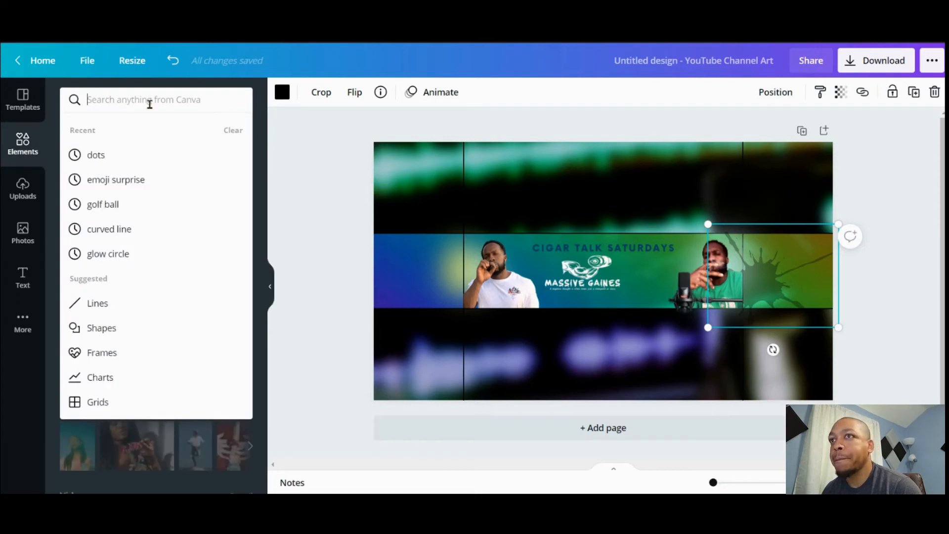
{"action": "left_click", "coordinate": [23, 188]}
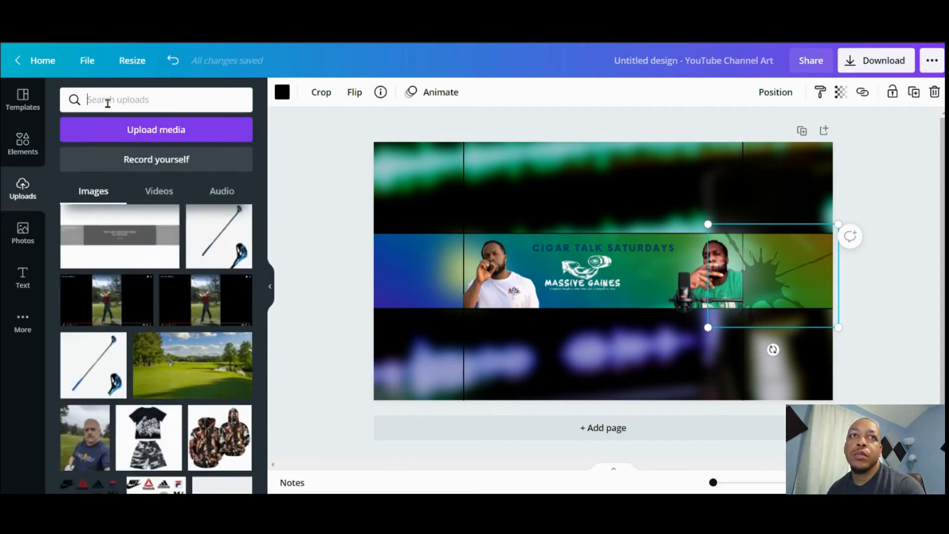
{"action": "left_click", "coordinate": [22, 233]}
{"action": "scroll", "coordinate": [252, 405], "scroll_direction": "down", "scroll_amount": 15}
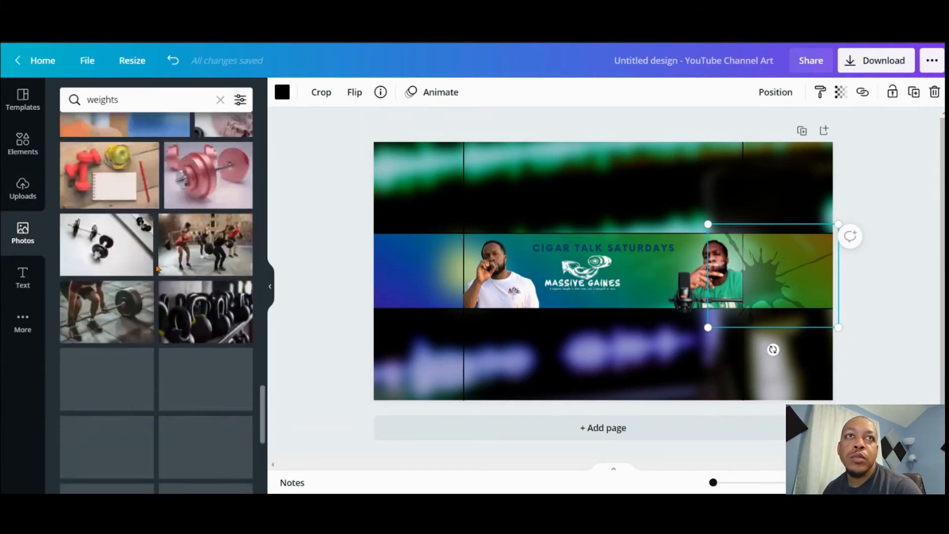
{"action": "scroll", "coordinate": [250, 407], "scroll_direction": "down", "scroll_amount": 10}
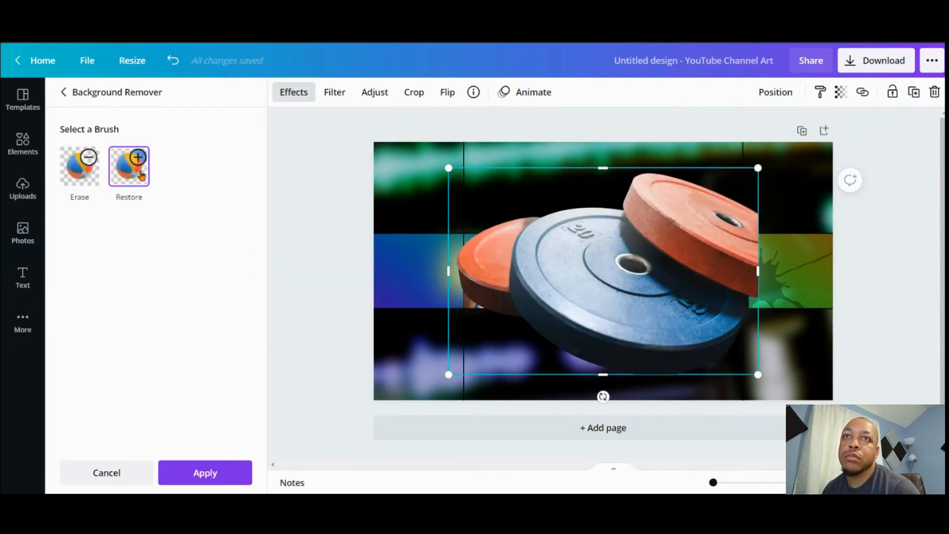
Shrink the weight plates and place them over the end of the band beside the host in the green shirt.
{"action": "left_click_drag", "start_coordinate": [591, 279], "coordinate": [751, 269]}
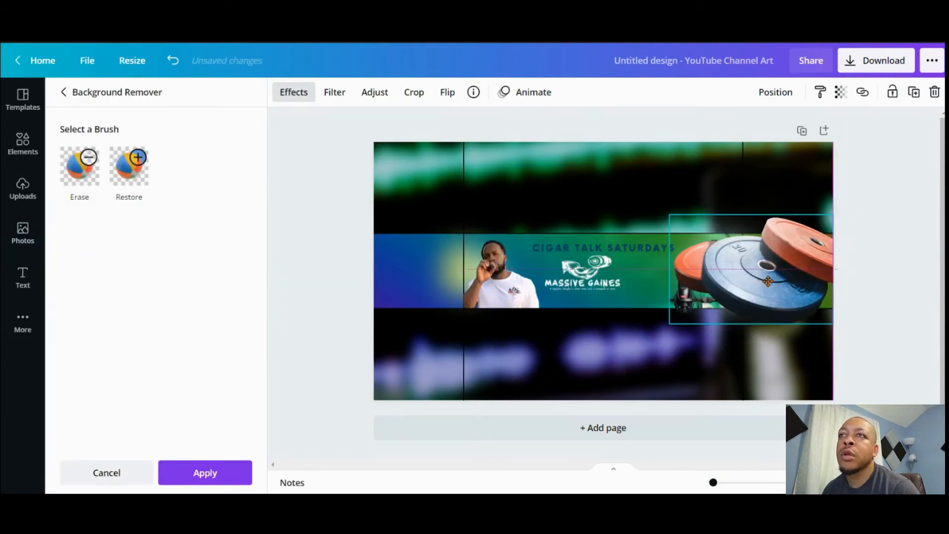
{"action": "left_click_drag", "start_coordinate": [670, 216], "coordinate": [727, 257]}
{"action": "left_click_drag", "start_coordinate": [778, 290], "coordinate": [795, 285]}
{"action": "left_click_drag", "start_coordinate": [738, 321], "coordinate": [692, 352]}
{"action": "left_click_drag", "start_coordinate": [786, 303], "coordinate": [807, 301]}
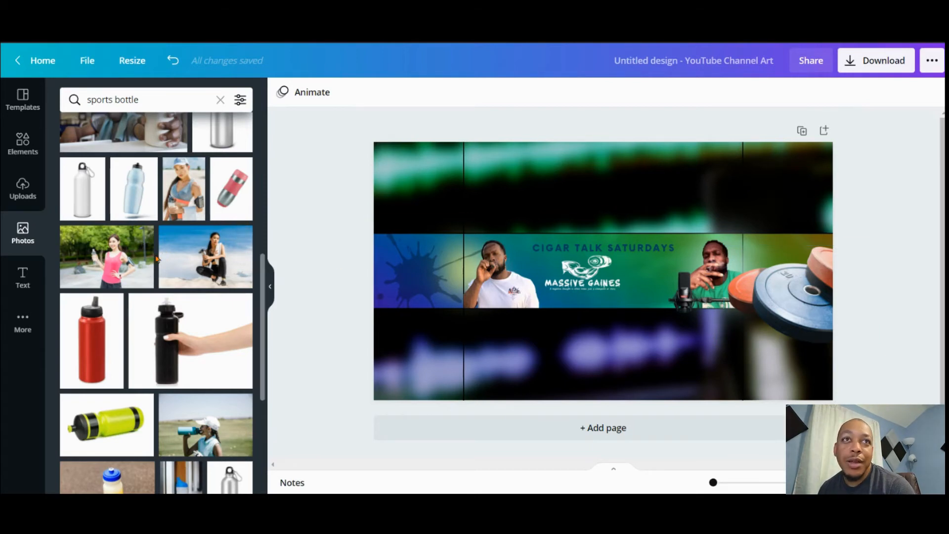
Browse the sports bottle photo results for a suitable bottle image.
{"action": "scroll", "coordinate": [176, 254], "scroll_direction": "down", "scroll_amount": 10}
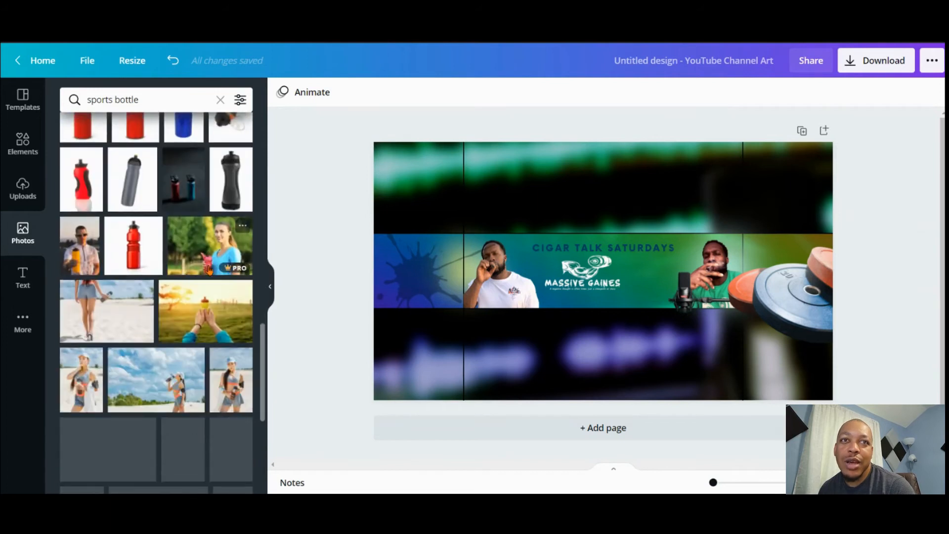
{"action": "scroll", "coordinate": [209, 270], "scroll_direction": "down", "scroll_amount": 5}
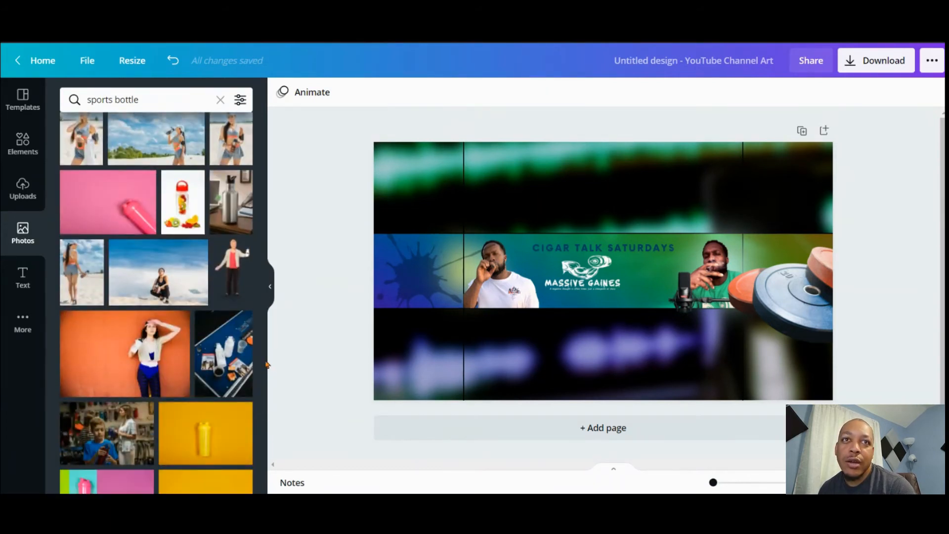
{"action": "left_click_drag", "start_coordinate": [263, 358], "coordinate": [266, 123]}
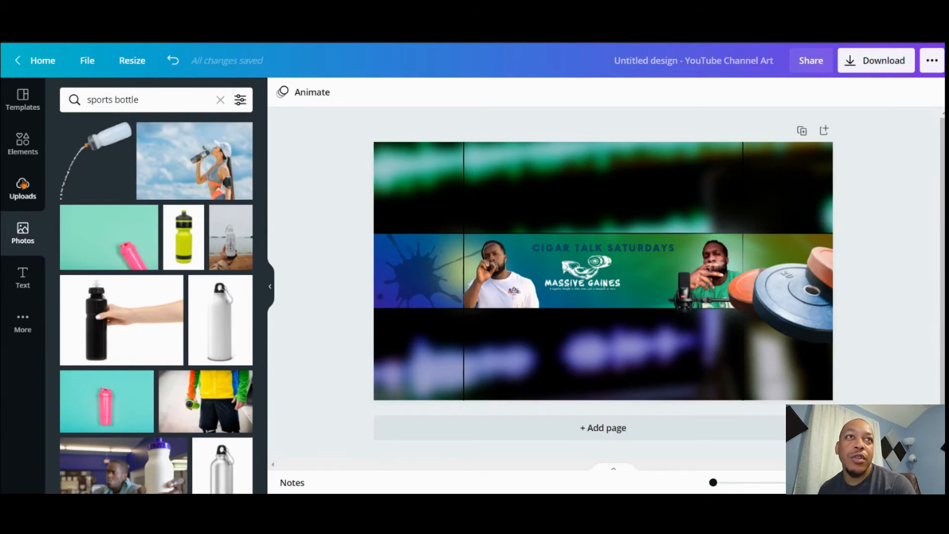
Add the equalizer bars from the podcast results in black beside the host in the white shirt and set their transparency to 24.
{"action": "left_click", "coordinate": [22, 144]}
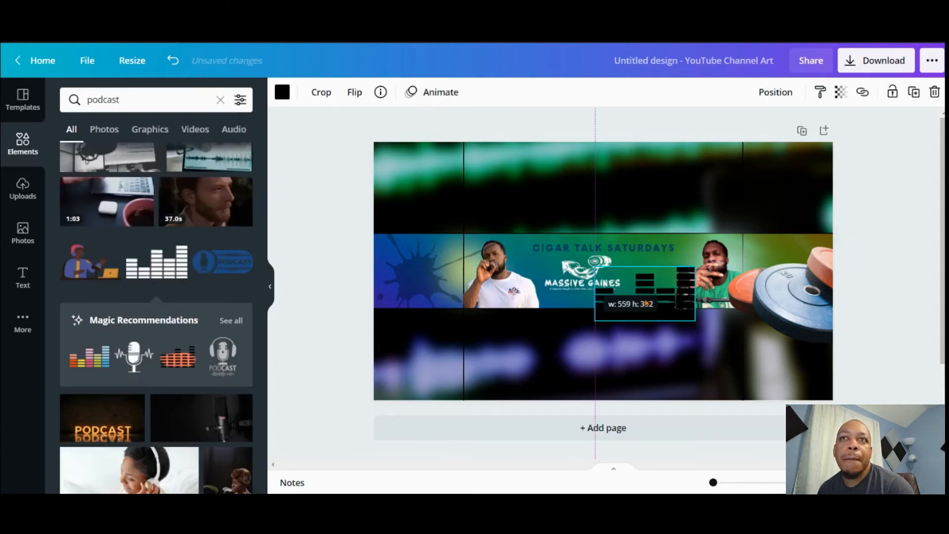
{"action": "left_click_drag", "start_coordinate": [638, 296], "coordinate": [438, 283]}
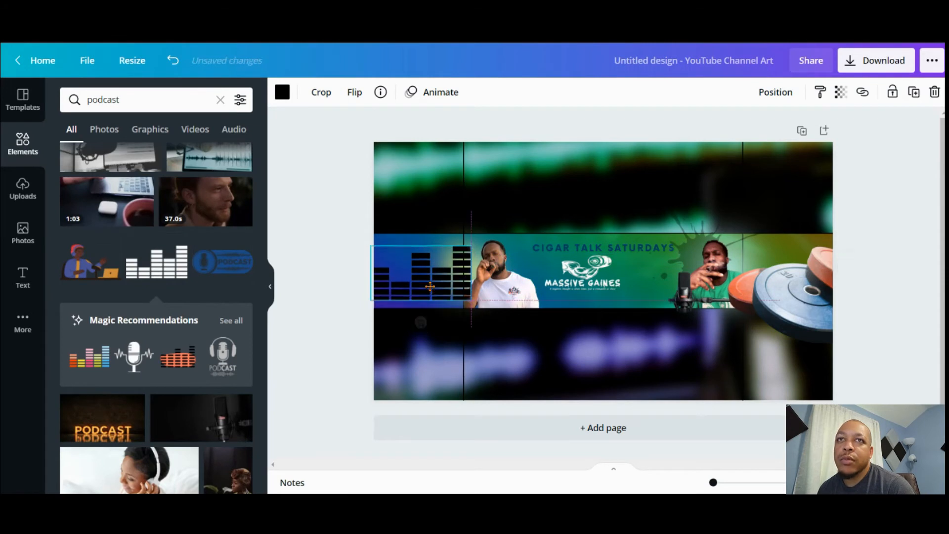
{"action": "left_click", "coordinate": [776, 92]}
{"action": "left_click", "coordinate": [841, 92]}
{"action": "left_click_drag", "start_coordinate": [798, 131], "coordinate": [741, 145]}
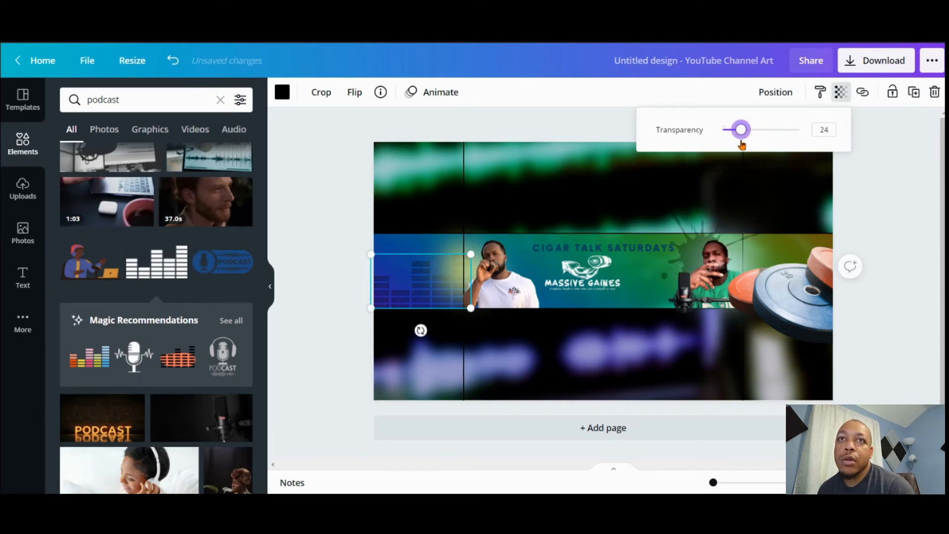
{"action": "left_click", "coordinate": [329, 184]}
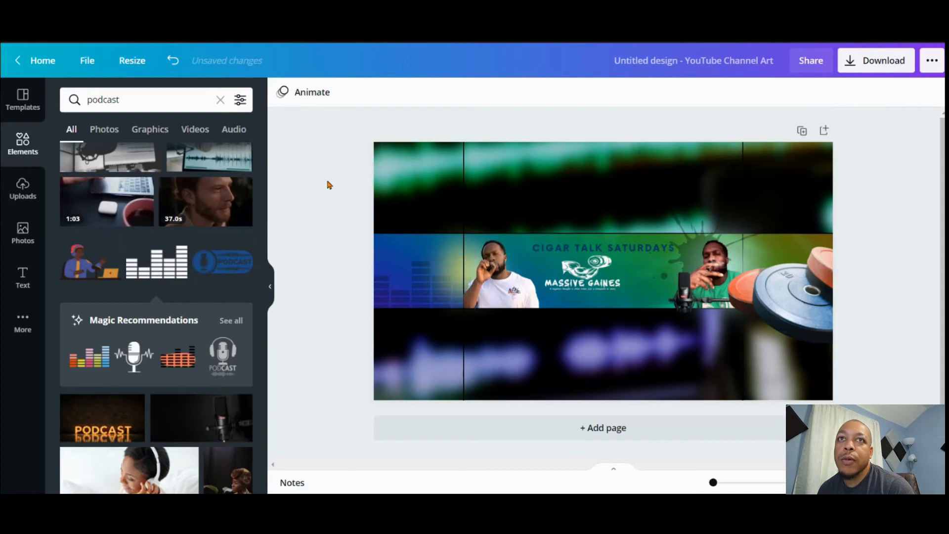
Adjust the tint, saturation, brightness and blur of the weight plates photo.
{"action": "left_click", "coordinate": [801, 292]}
{"action": "left_click", "coordinate": [375, 92]}
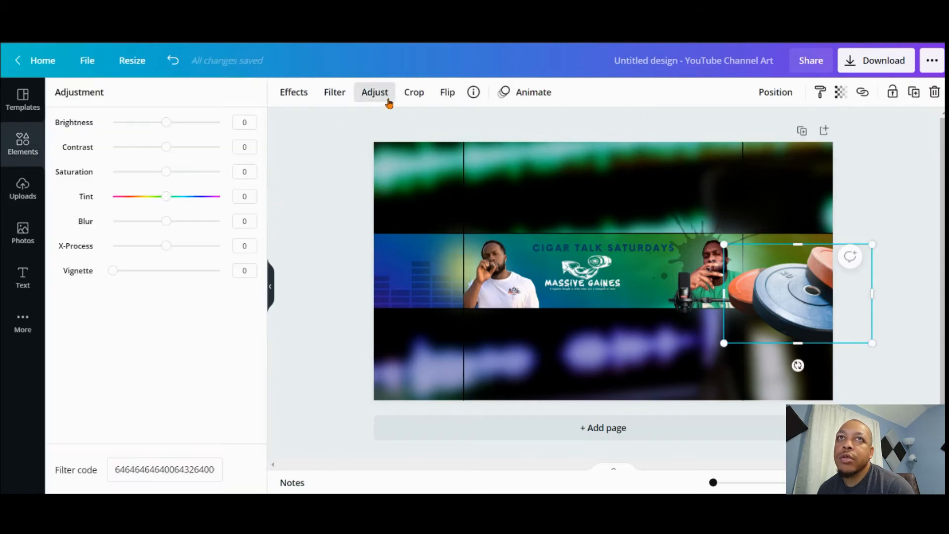
{"action": "left_click_drag", "start_coordinate": [166, 196], "coordinate": [130, 196]}
{"action": "mouse_move", "coordinate": [166, 171]}
{"action": "left_mouse_down"}
{"action": "mouse_move", "coordinate": [215, 148]}
{"action": "mouse_move", "coordinate": [180, 159]}
{"action": "left_mouse_up"}
{"action": "mouse_move", "coordinate": [166, 122]}
{"action": "left_mouse_down"}
{"action": "mouse_move", "coordinate": [155, 122]}
{"action": "mouse_move", "coordinate": [165, 122]}
{"action": "left_mouse_up"}
{"action": "mouse_move", "coordinate": [166, 221]}
{"action": "left_mouse_down"}
{"action": "mouse_move", "coordinate": [149, 220]}
{"action": "mouse_move", "coordinate": [136, 246]}
{"action": "mouse_move", "coordinate": [166, 245]}
{"action": "mouse_move", "coordinate": [158, 221]}
{"action": "left_mouse_up"}
{"action": "left_click", "coordinate": [336, 179]}
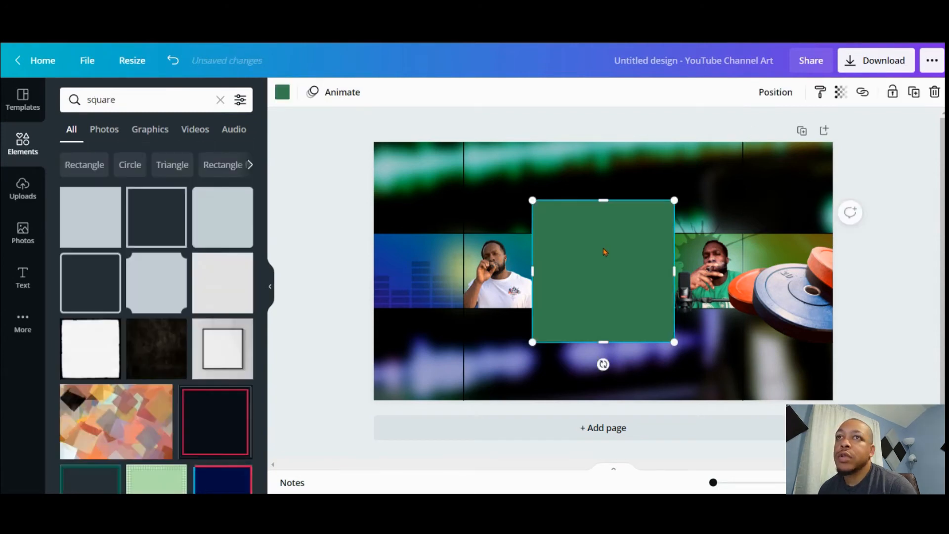
Try covering the weight plates with the green square from the square results.
{"action": "left_click_drag", "start_coordinate": [614, 242], "coordinate": [808, 260]}
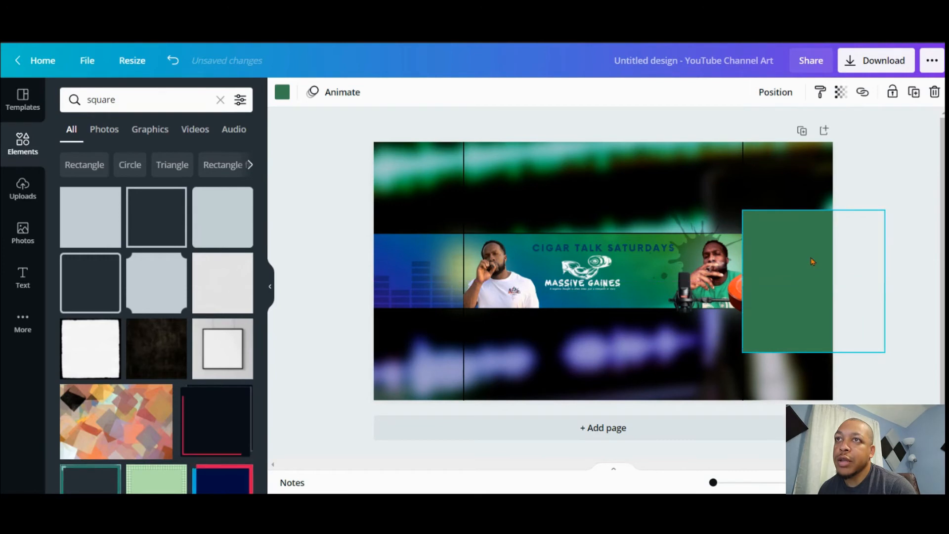
{"action": "left_click", "coordinate": [894, 165]}
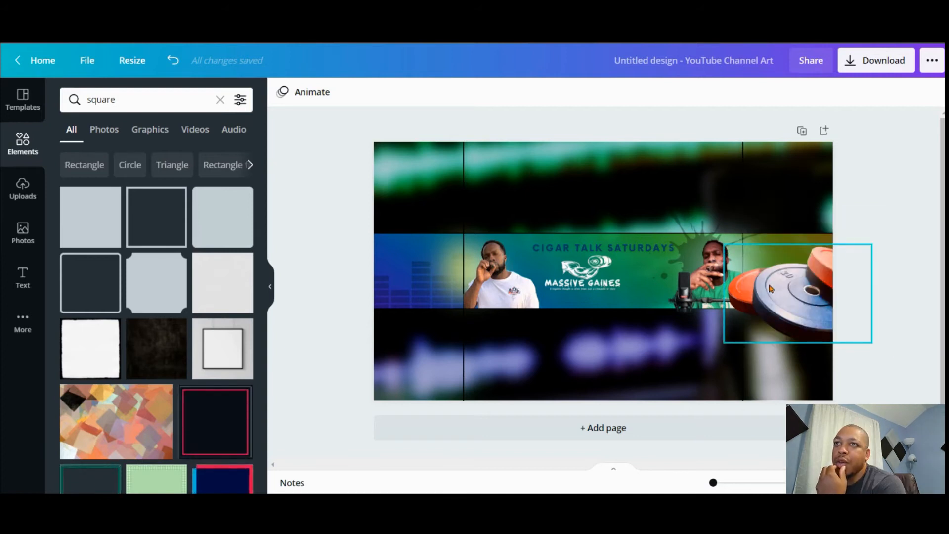
Flip the weight plates horizontally and move them to the blue end of the band beside the host in the white shirt.
{"action": "left_click", "coordinate": [730, 254]}
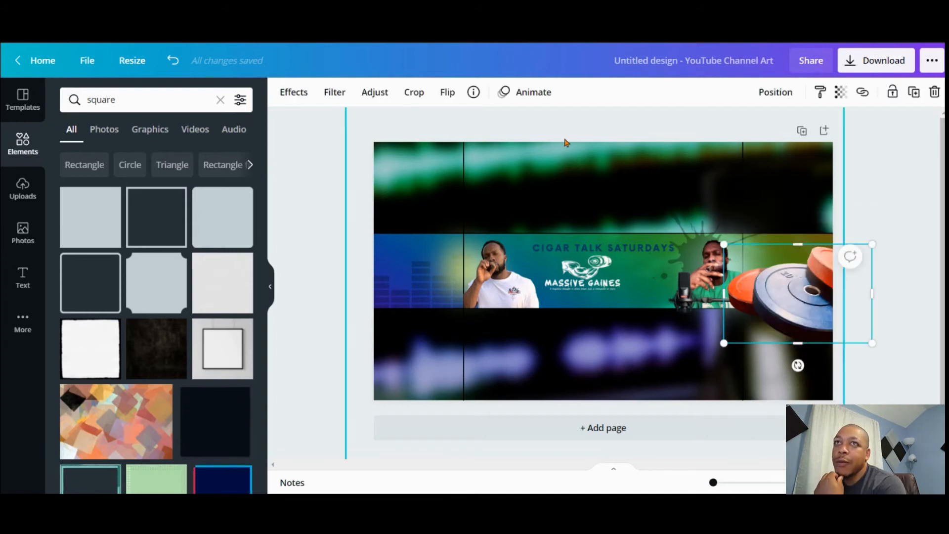
{"action": "left_click", "coordinate": [449, 99]}
{"action": "left_click", "coordinate": [461, 128]}
{"action": "left_click_drag", "start_coordinate": [786, 307], "coordinate": [322, 265]}
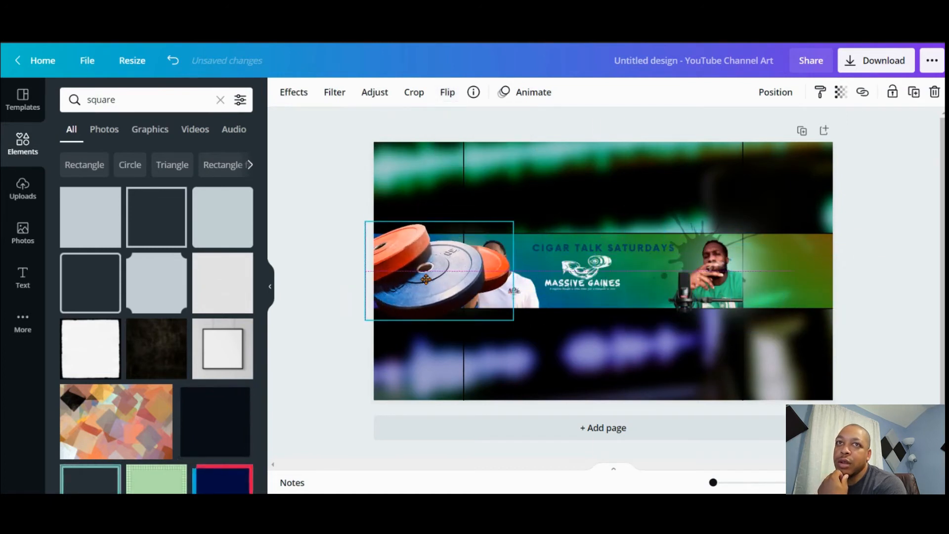
{"action": "left_click", "coordinate": [293, 194]}
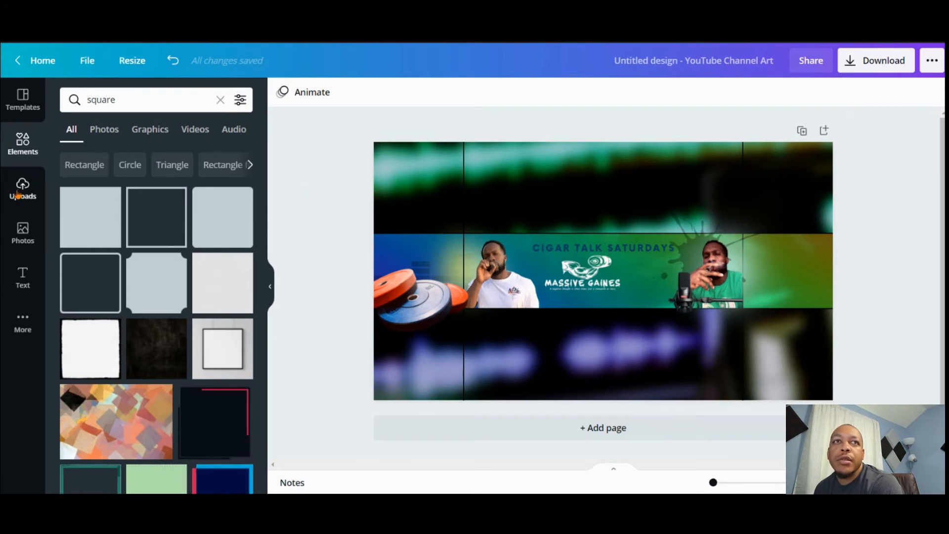
Search the photos for laptop and place a small silver laptop without background beside the host in the green shirt.
{"action": "left_click", "coordinate": [116, 98]}
{"action": "double_click", "coordinate": [116, 97]}
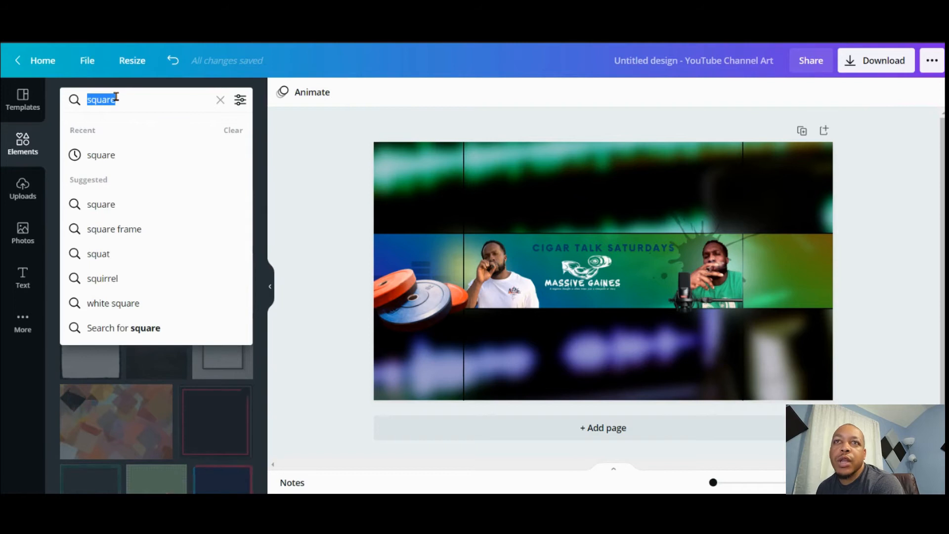
{"action": "type", "text": "de"}
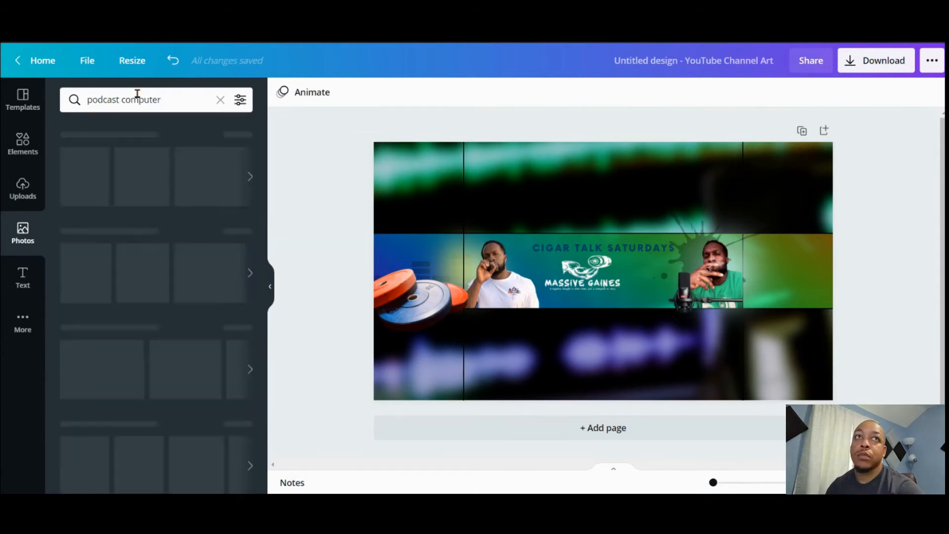
{"action": "scroll", "coordinate": [167, 126], "scroll_direction": "down", "scroll_amount": 5}
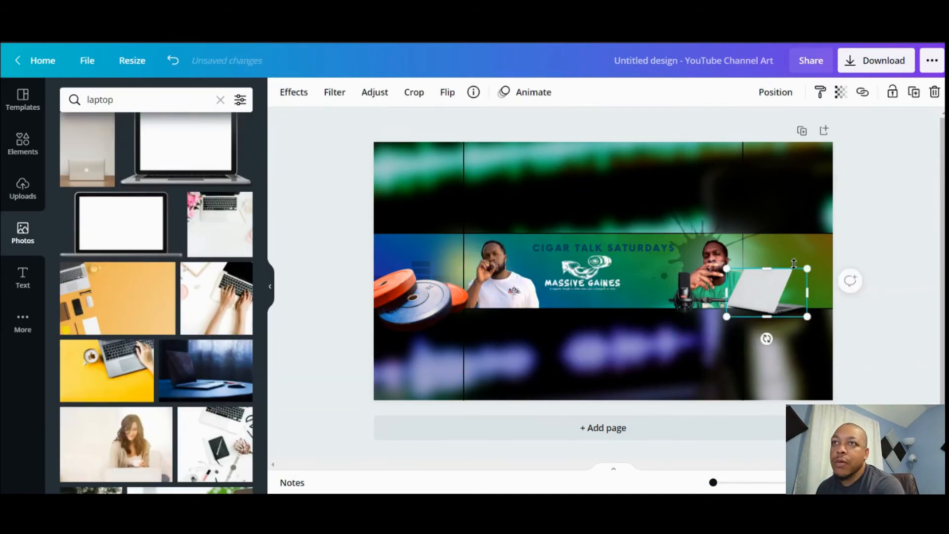
{"action": "left_click", "coordinate": [878, 237]}
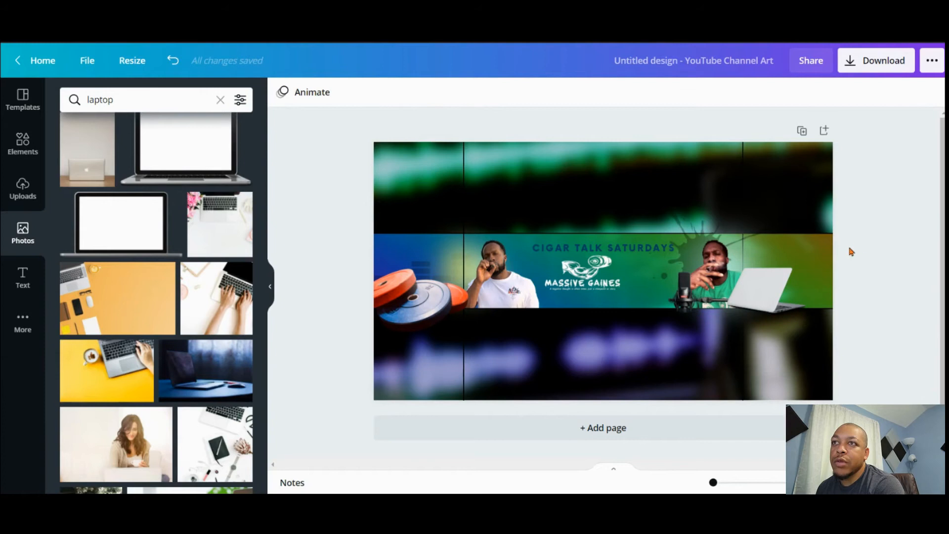
{"action": "left_click", "coordinate": [763, 288]}
{"action": "mouse_move", "coordinate": [763, 289]}
{"action": "left_mouse_down"}
{"action": "mouse_move", "coordinate": [747, 281]}
{"action": "mouse_move", "coordinate": [764, 290]}
{"action": "left_mouse_up"}
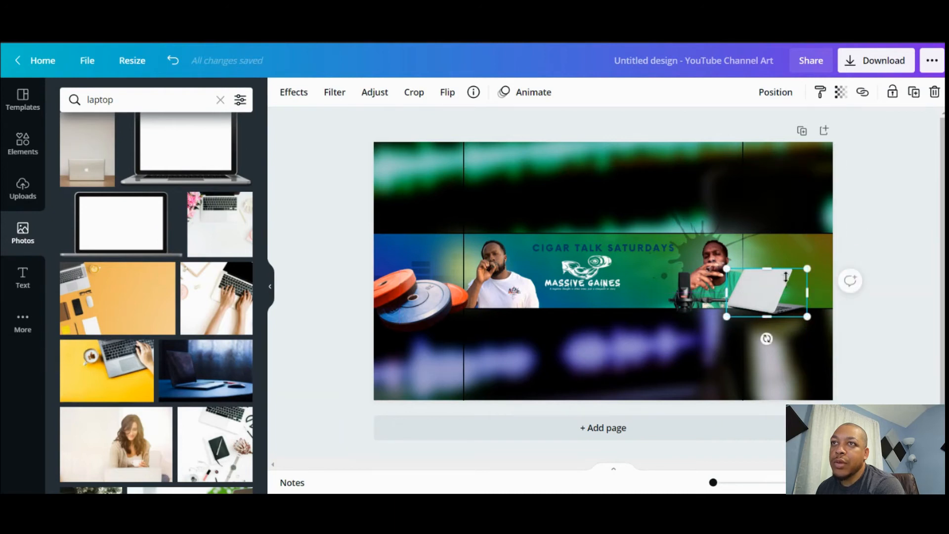
Enlarge the host in the green shirt slightly so his head rises above the band.
{"action": "left_click", "coordinate": [710, 253]}
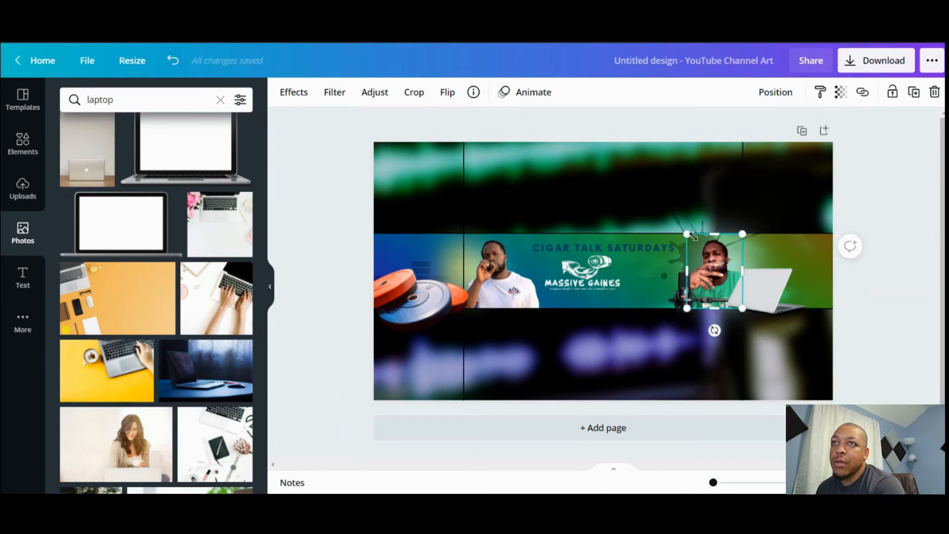
{"action": "left_click_drag", "start_coordinate": [685, 232], "coordinate": [680, 229]}
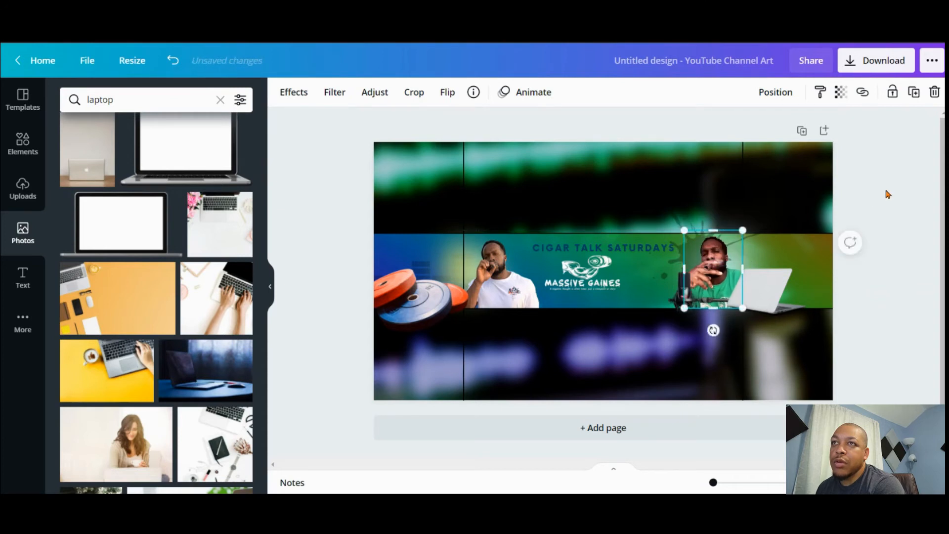
{"action": "left_click", "coordinate": [885, 193]}
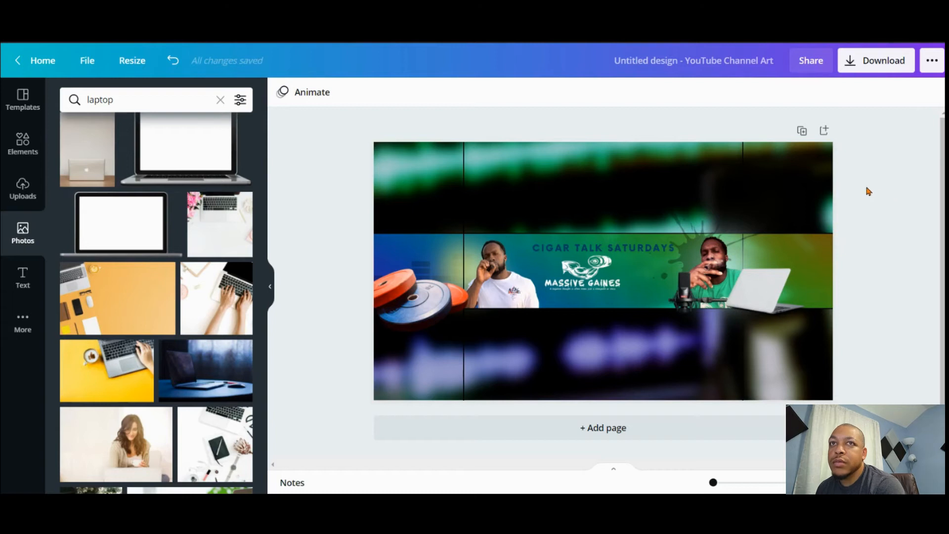
Move the first laptop below the weight plates and place another silver laptop, shrunk, beside the host in the green shirt.
{"action": "scroll", "coordinate": [120, 315], "scroll_direction": "down", "scroll_amount": 10}
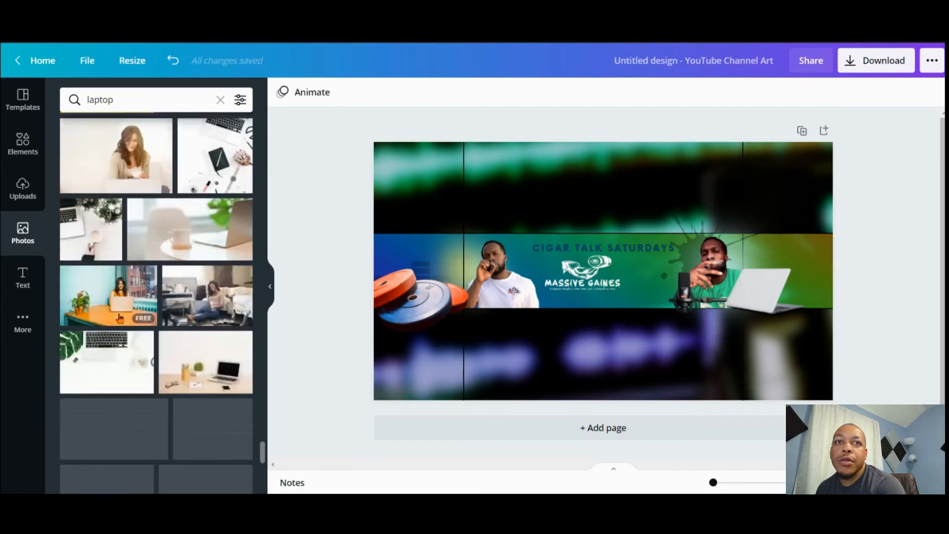
{"action": "left_click", "coordinate": [196, 250]}
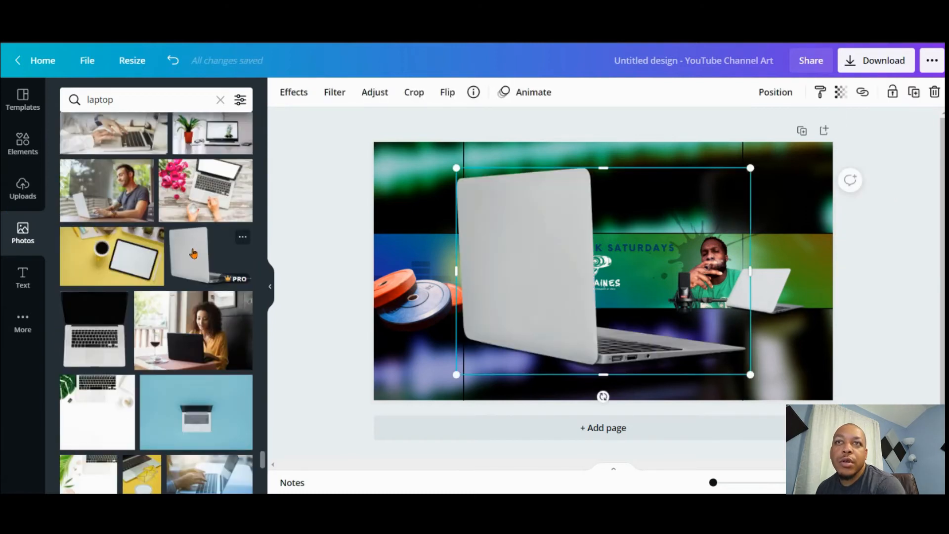
{"action": "left_click_drag", "start_coordinate": [780, 288], "coordinate": [451, 349]}
{"action": "left_click", "coordinate": [524, 247]}
{"action": "left_click_drag", "start_coordinate": [455, 165], "coordinate": [676, 323]}
{"action": "left_click_drag", "start_coordinate": [690, 345], "coordinate": [754, 290]}
{"action": "left_click", "coordinate": [860, 279]}
{"action": "left_click", "coordinate": [765, 290]}
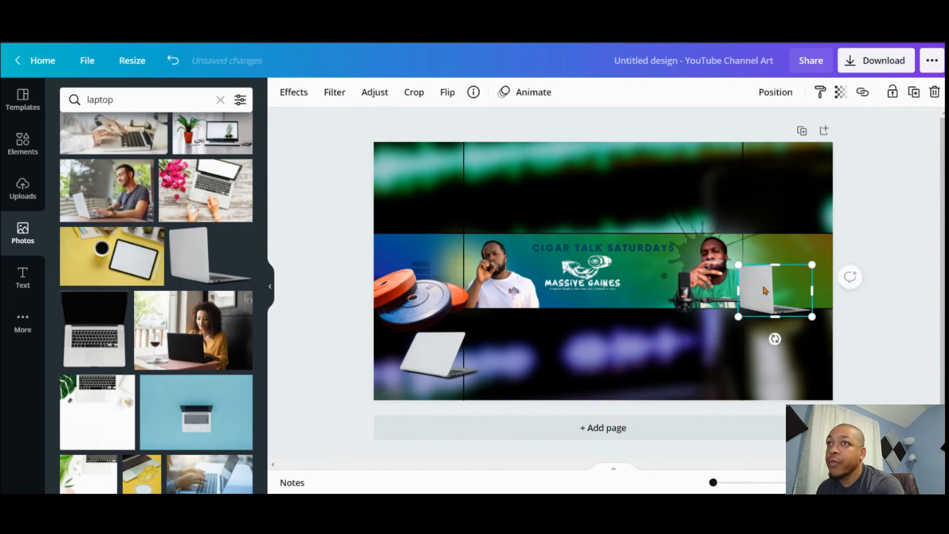
{"action": "left_click", "coordinate": [887, 247]}
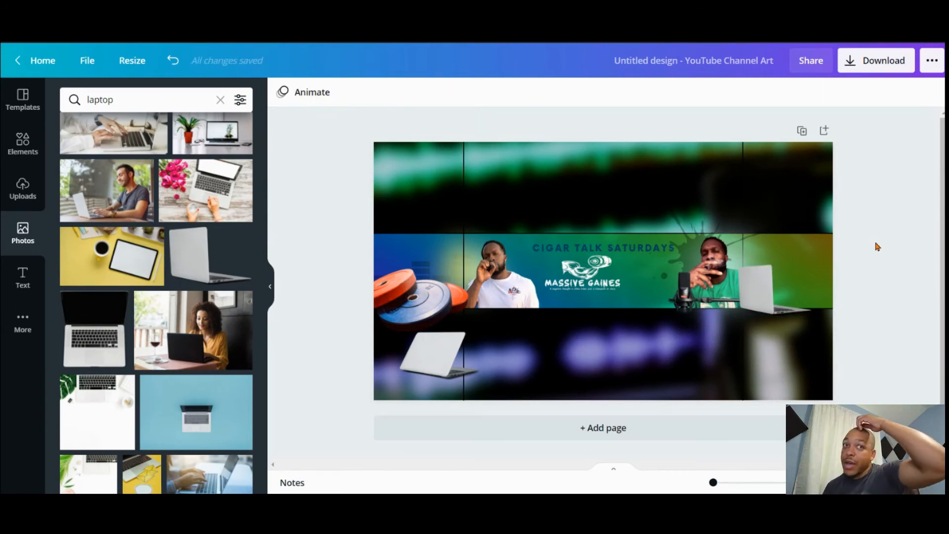
Browse the grunge photo results and lock the large photo spanning the whole canvas.
{"action": "scroll", "coordinate": [130, 307], "scroll_direction": "down", "scroll_amount": 8}
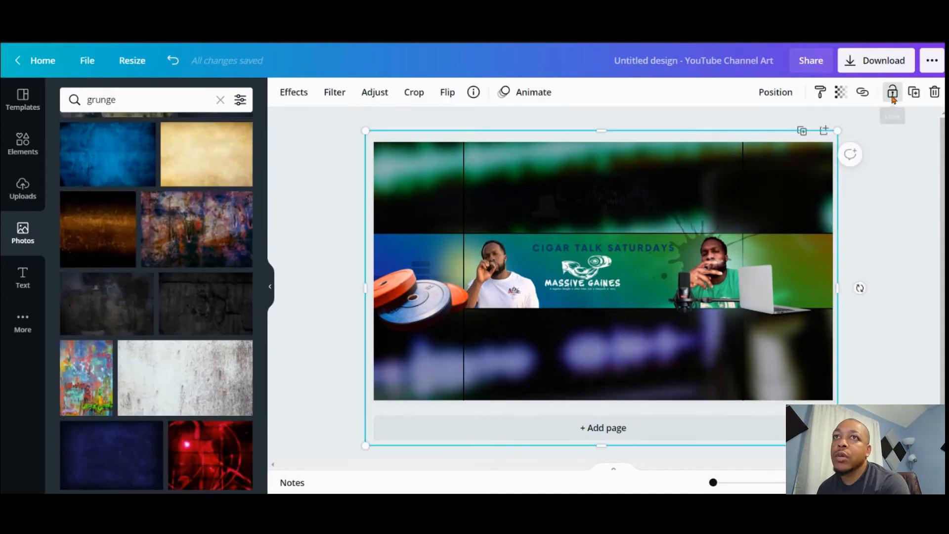
{"action": "left_click", "coordinate": [892, 97]}
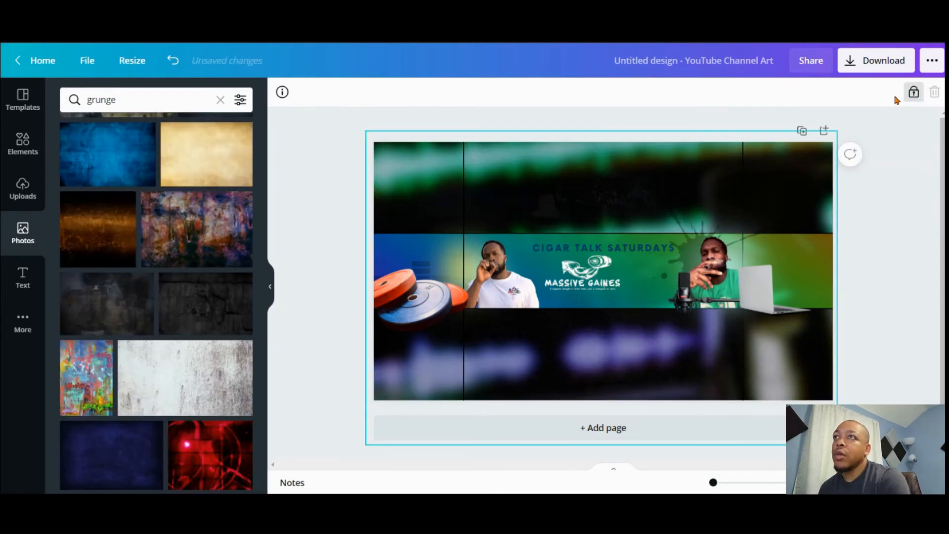
{"action": "left_click", "coordinate": [783, 250]}
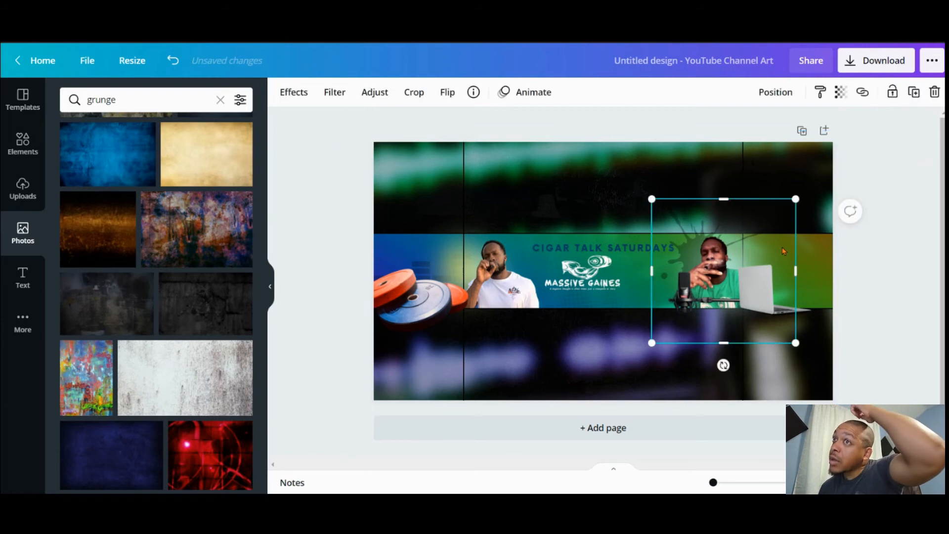
{"action": "left_click", "coordinate": [876, 174]}
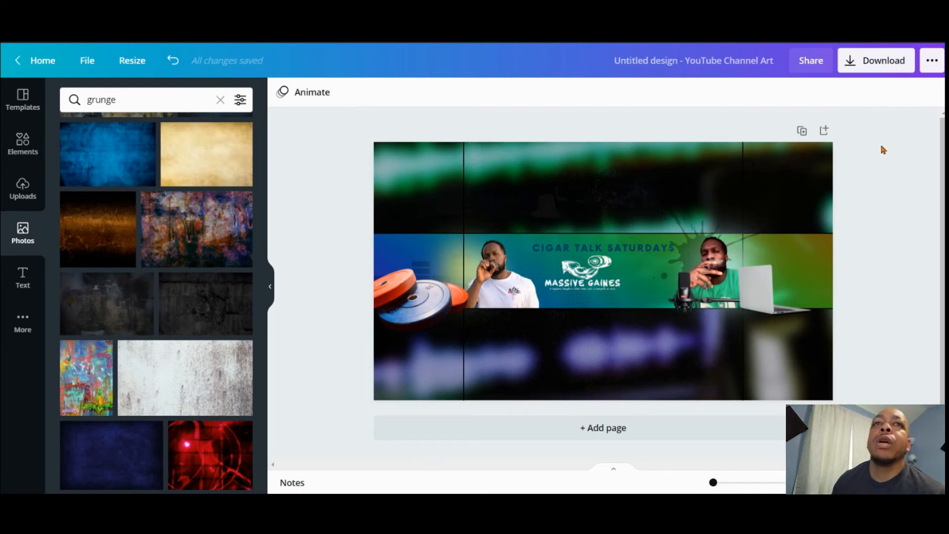
Add the red grunge wall photo from the results, and unlock and delete the old background photo spanning the canvas.
{"action": "scroll", "coordinate": [169, 327], "scroll_direction": "down", "scroll_amount": 2}
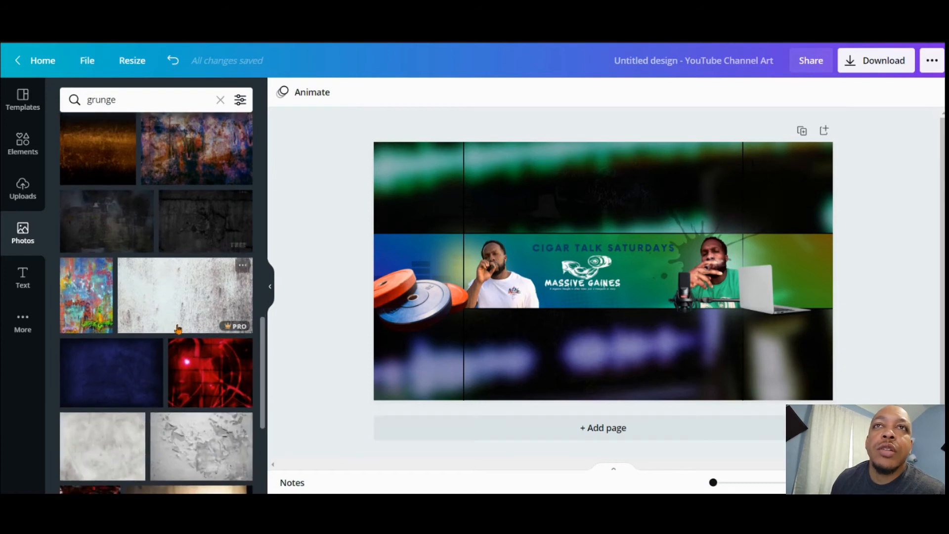
{"action": "left_click", "coordinate": [197, 377]}
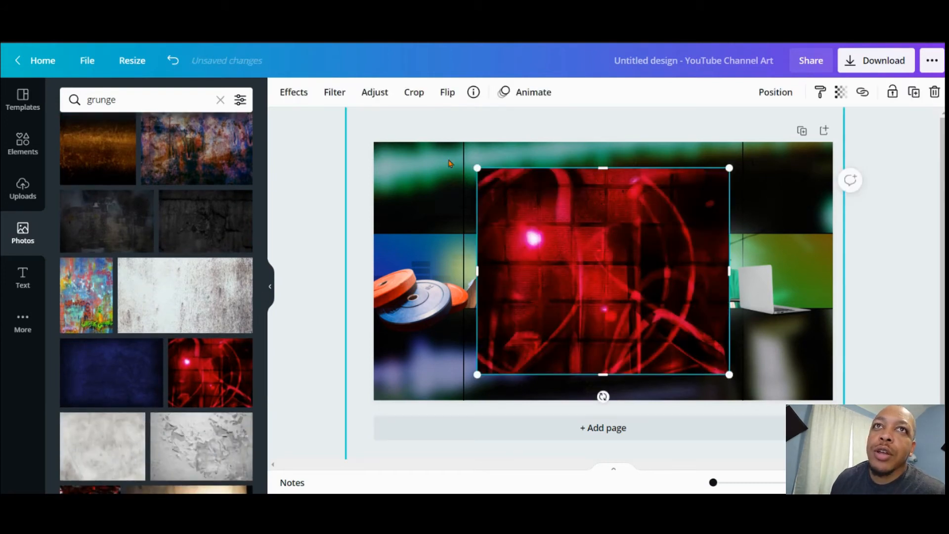
{"action": "left_click", "coordinate": [416, 167]}
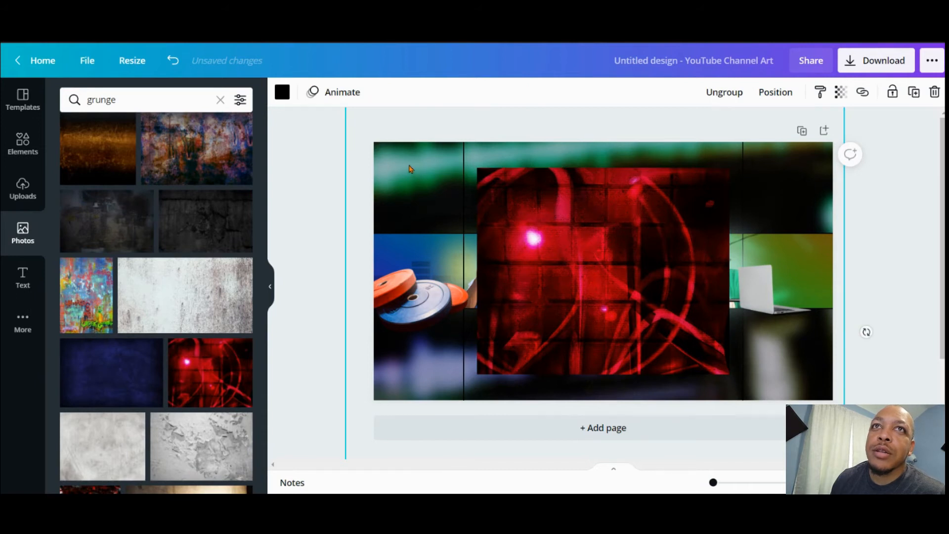
{"action": "left_click", "coordinate": [418, 168]}
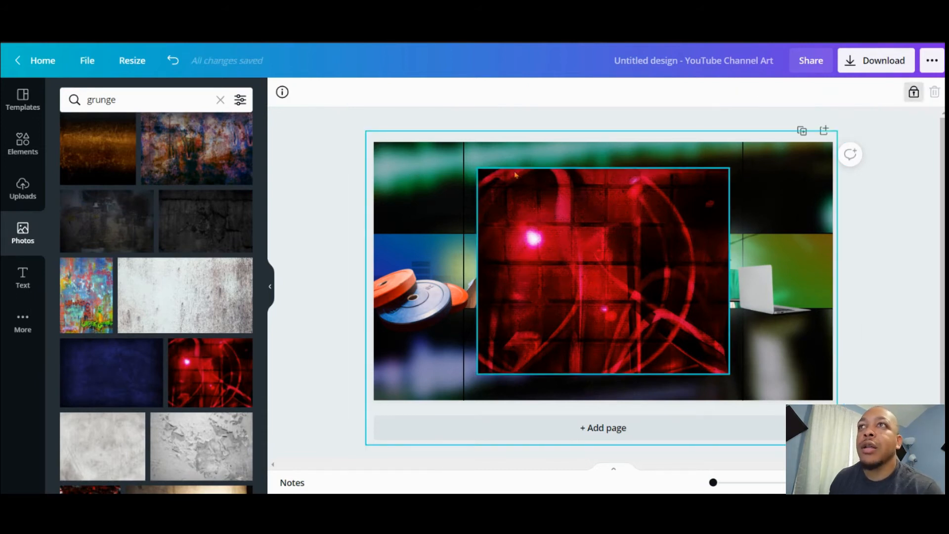
{"action": "left_click", "coordinate": [912, 94]}
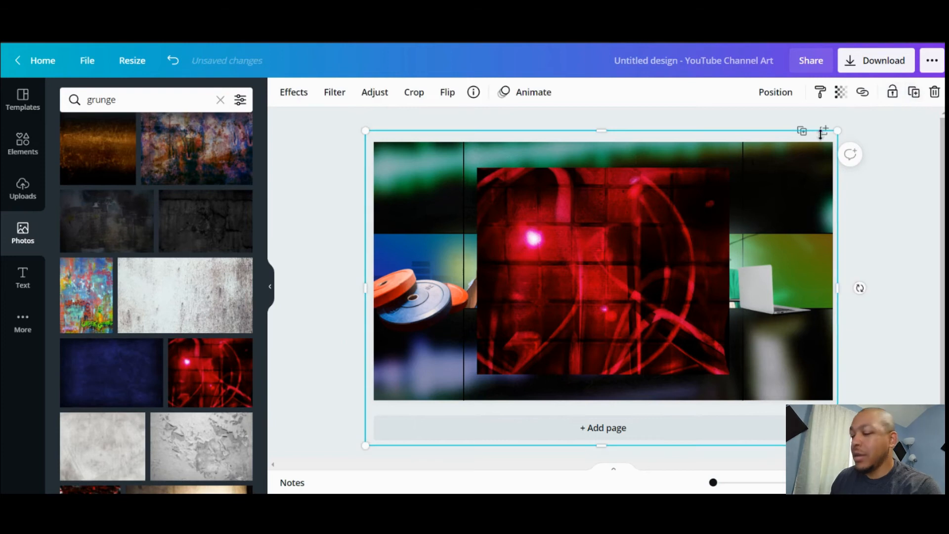
{"action": "key", "text": "Delete"}
Stretch the red grunge photo over the whole canvas and send it to the back behind the band.
{"action": "left_click_drag", "start_coordinate": [550, 241], "coordinate": [666, 208]}
{"action": "left_click_drag", "start_coordinate": [590, 342], "coordinate": [517, 434]}
{"action": "left_click_drag", "start_coordinate": [509, 277], "coordinate": [364, 254]}
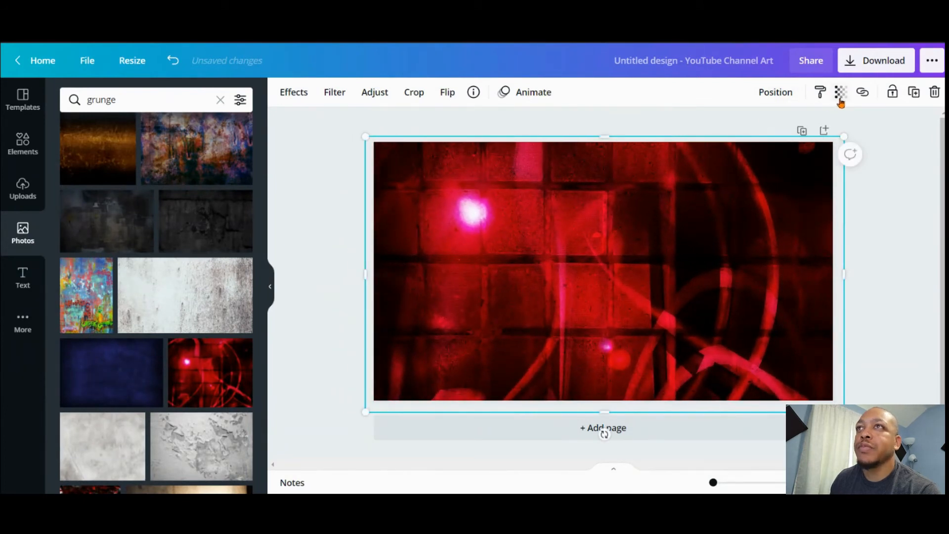
{"action": "left_click", "coordinate": [775, 94]}
{"action": "left_click", "coordinate": [738, 156]}
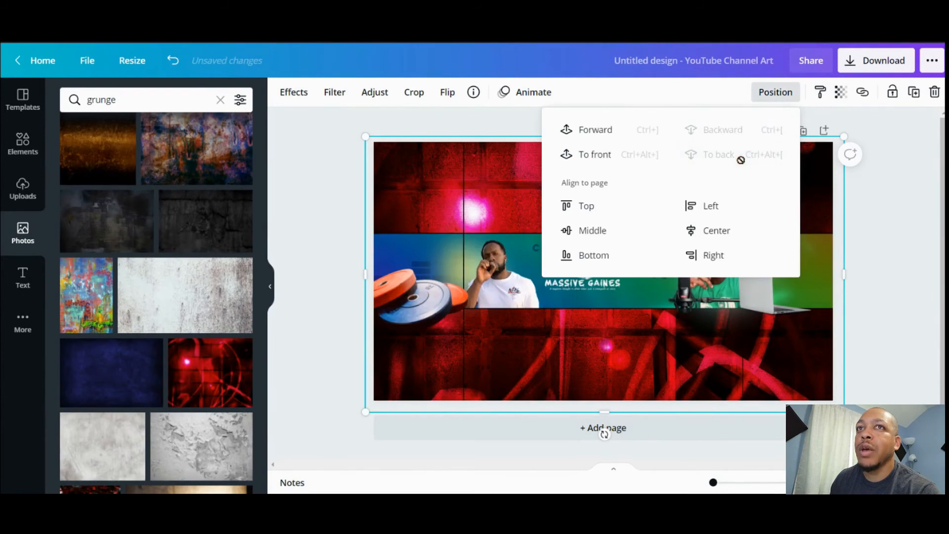
{"action": "left_click", "coordinate": [630, 98]}
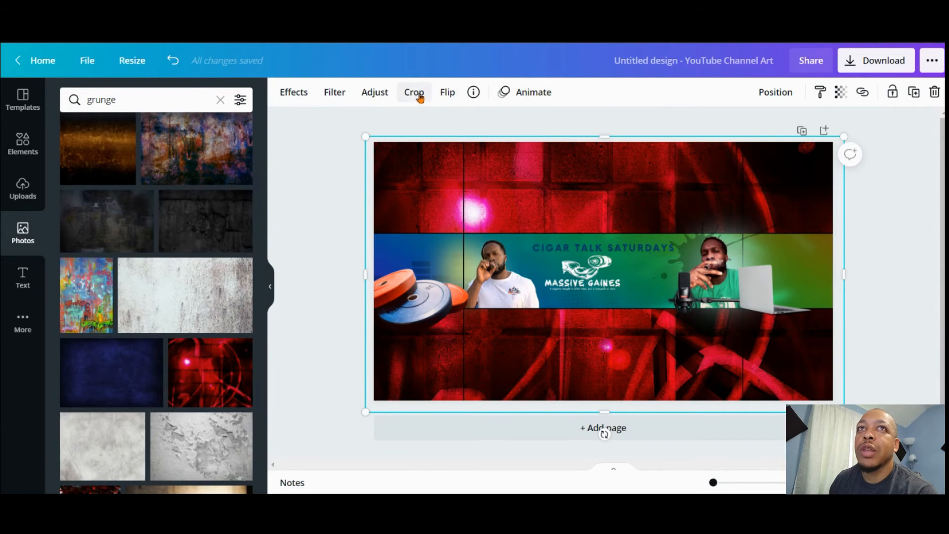
Increase the blur of the red grunge background photo.
{"action": "left_click", "coordinate": [384, 95]}
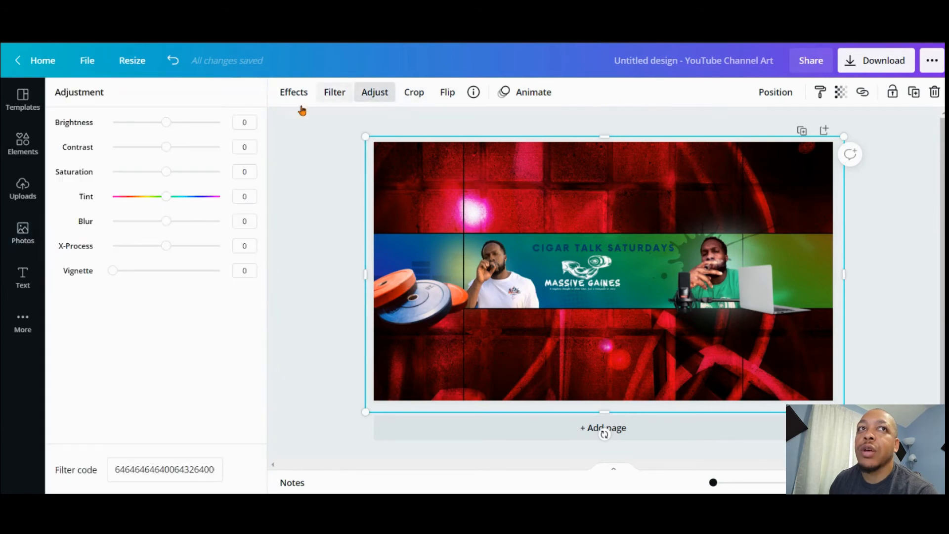
{"action": "mouse_move", "coordinate": [170, 226]}
{"action": "left_mouse_down"}
{"action": "mouse_move", "coordinate": [182, 223]}
{"action": "mouse_move", "coordinate": [173, 222]}
{"action": "left_mouse_up"}
{"action": "left_click_drag", "start_coordinate": [412, 183], "coordinate": [416, 179]}
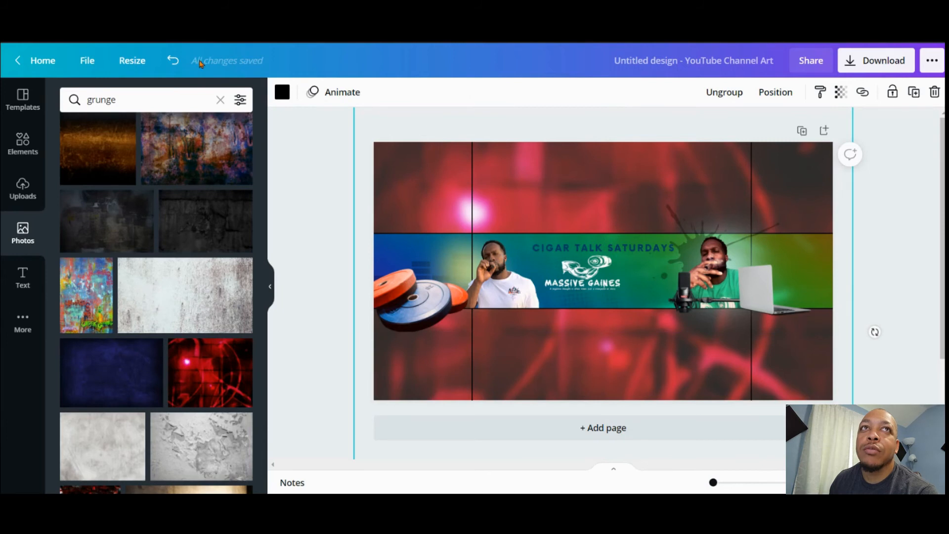
{"action": "left_click", "coordinate": [174, 63]}
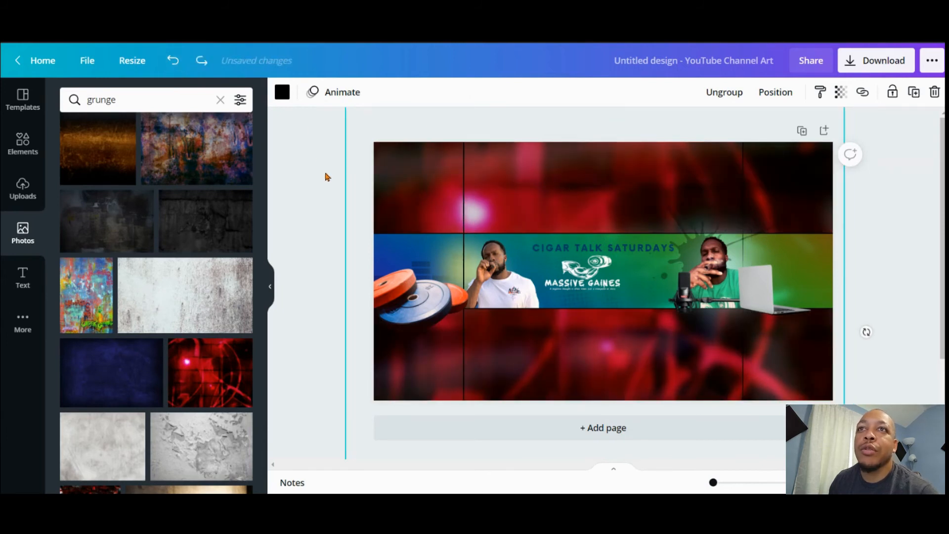
{"action": "left_click", "coordinate": [303, 148]}
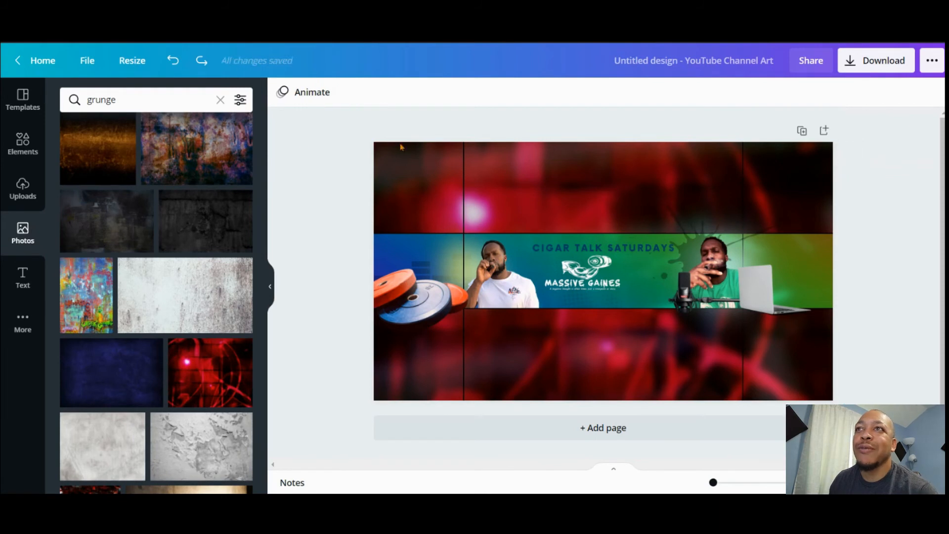
{"action": "left_click", "coordinate": [471, 167]}
{"action": "left_click", "coordinate": [304, 158]}
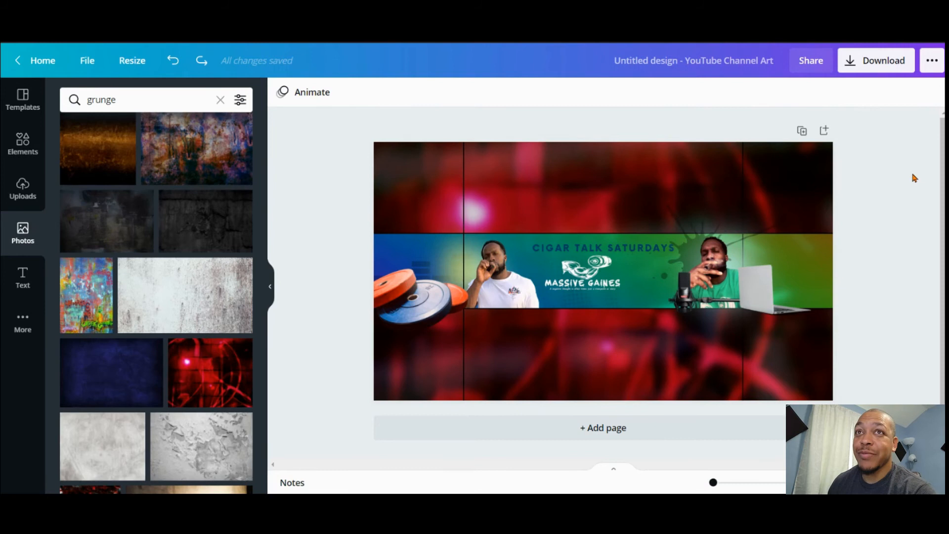
Add the grey peeling-paint photo from the grunge results and fit it to the full width and height of the colorful band.
{"action": "scroll", "coordinate": [197, 291], "scroll_direction": "down", "scroll_amount": 3}
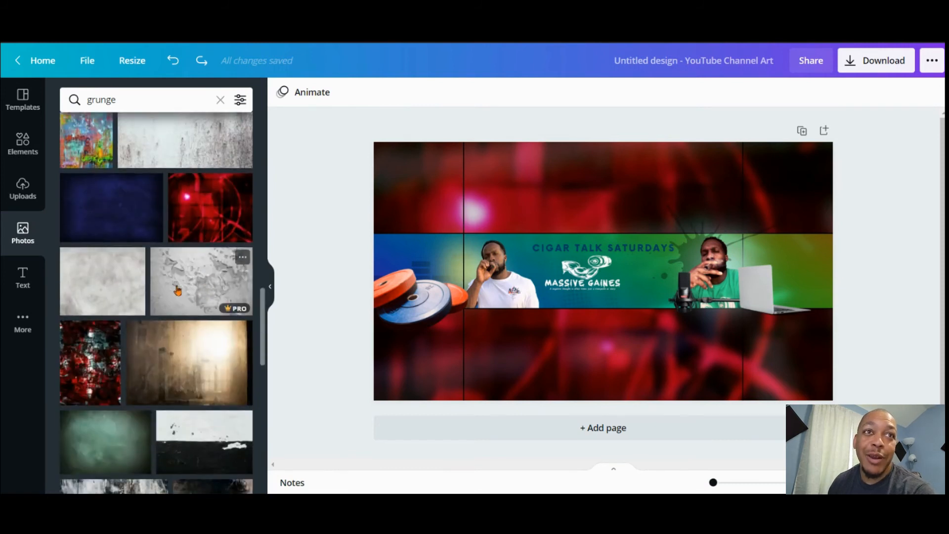
{"action": "scroll", "coordinate": [178, 290], "scroll_direction": "down", "scroll_amount": 2}
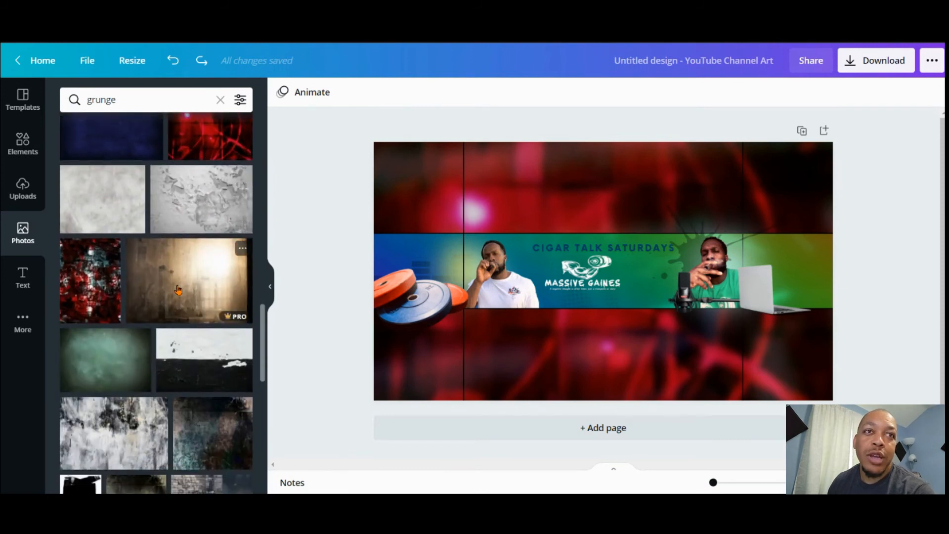
{"action": "left_click", "coordinate": [203, 217]}
{"action": "mouse_move", "coordinate": [551, 235]}
{"action": "left_mouse_down"}
{"action": "mouse_move", "coordinate": [518, 209]}
{"action": "mouse_move", "coordinate": [460, 196]}
{"action": "left_mouse_up"}
{"action": "left_click_drag", "start_coordinate": [666, 233], "coordinate": [838, 250]}
{"action": "left_click_drag", "start_coordinate": [596, 131], "coordinate": [599, 236]}
{"action": "left_click_drag", "start_coordinate": [597, 337], "coordinate": [597, 307]}
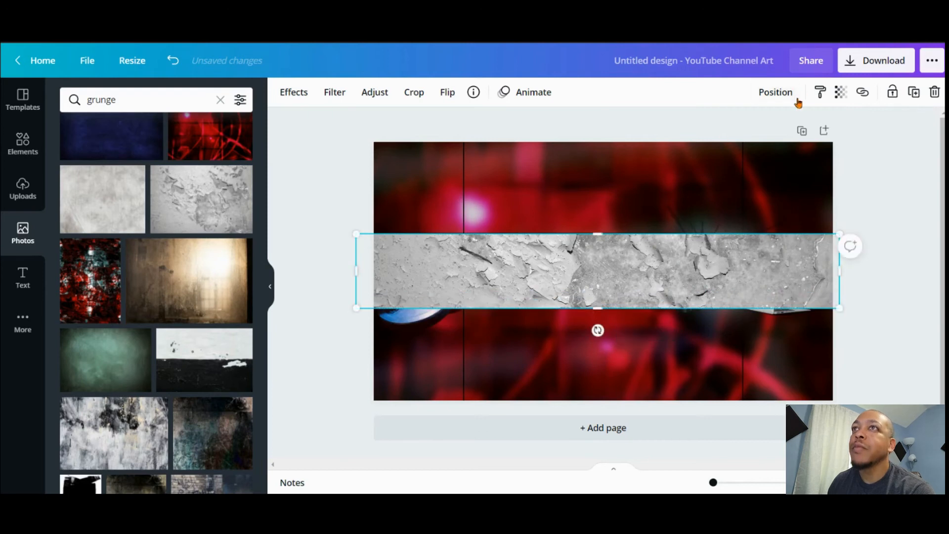
Layer the peeling-paint photo above the band's colors but behind the hosts and title, and set its transparency to 22.
{"action": "left_click", "coordinate": [840, 93]}
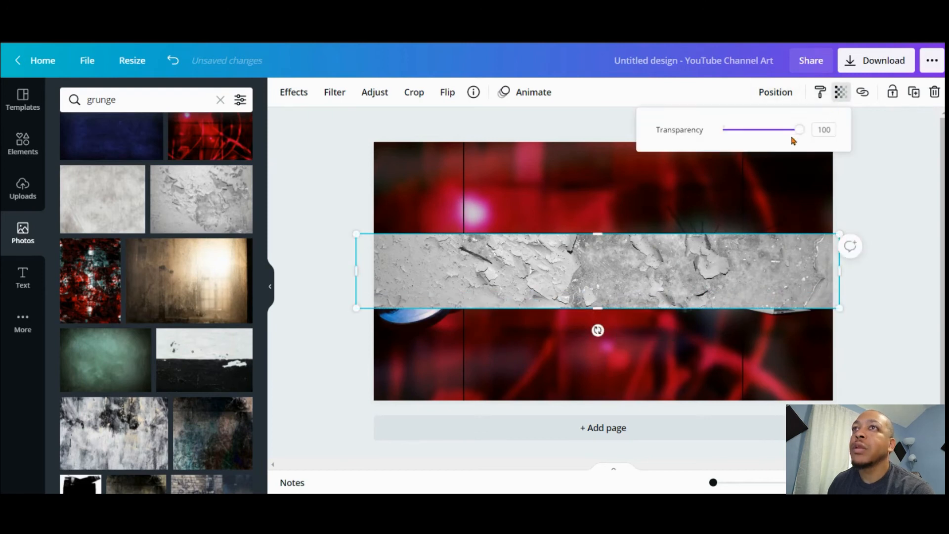
{"action": "left_click", "coordinate": [775, 92]}
{"action": "left_click", "coordinate": [727, 154]}
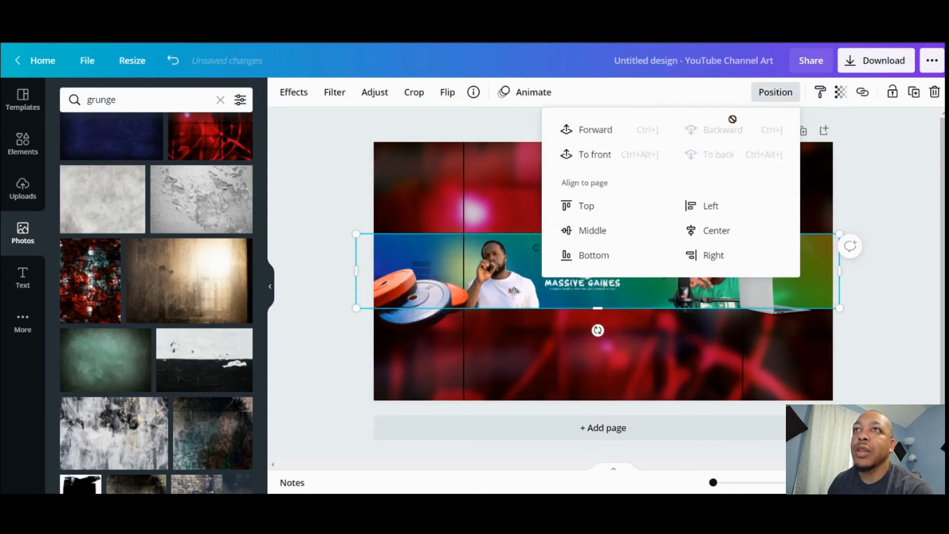
{"action": "left_click", "coordinate": [602, 131]}
{"action": "left_click", "coordinate": [602, 131]}
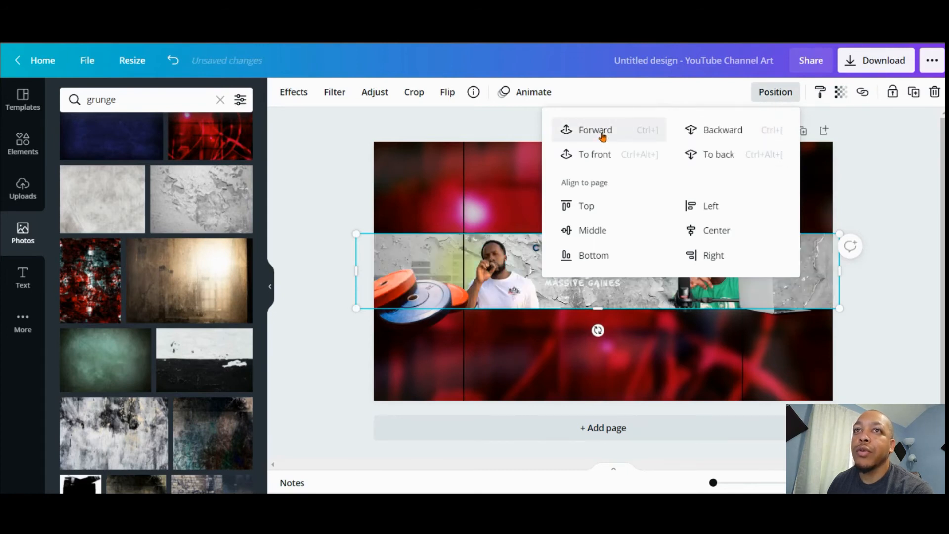
{"action": "left_click", "coordinate": [842, 94]}
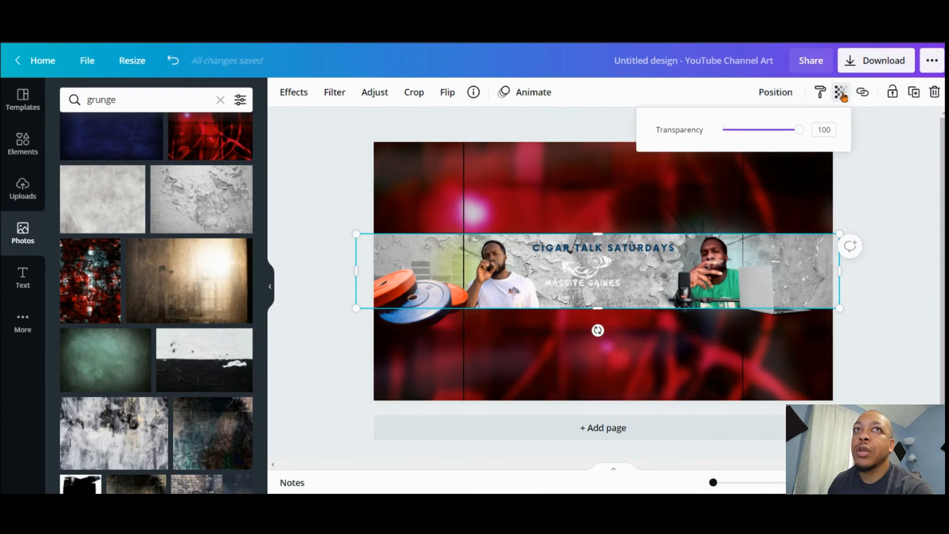
{"action": "left_click_drag", "start_coordinate": [799, 131], "coordinate": [740, 132]}
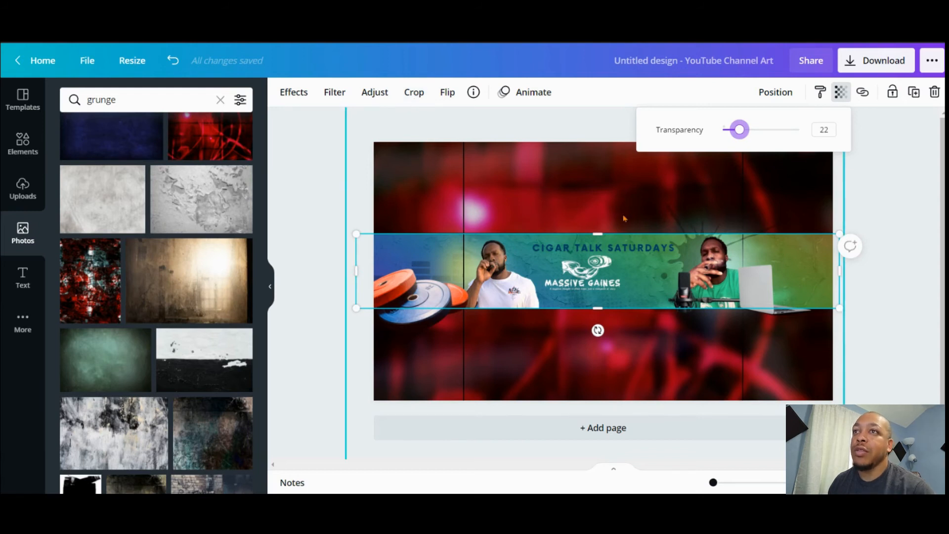
Bring the black texture graphic in the middle of the band to the front and move it to the canvas's upper-left corner.
{"action": "left_click", "coordinate": [609, 299]}
{"action": "left_click", "coordinate": [609, 298]}
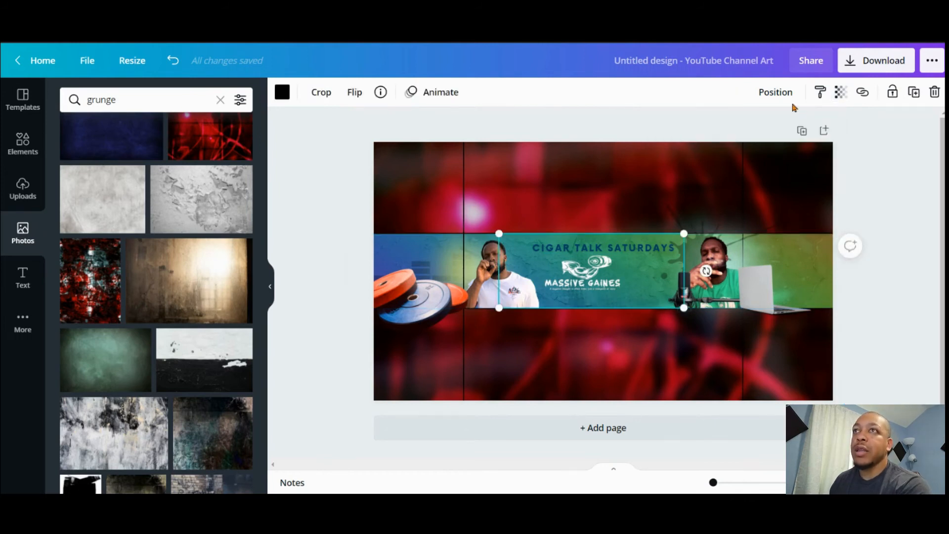
{"action": "left_click", "coordinate": [775, 93]}
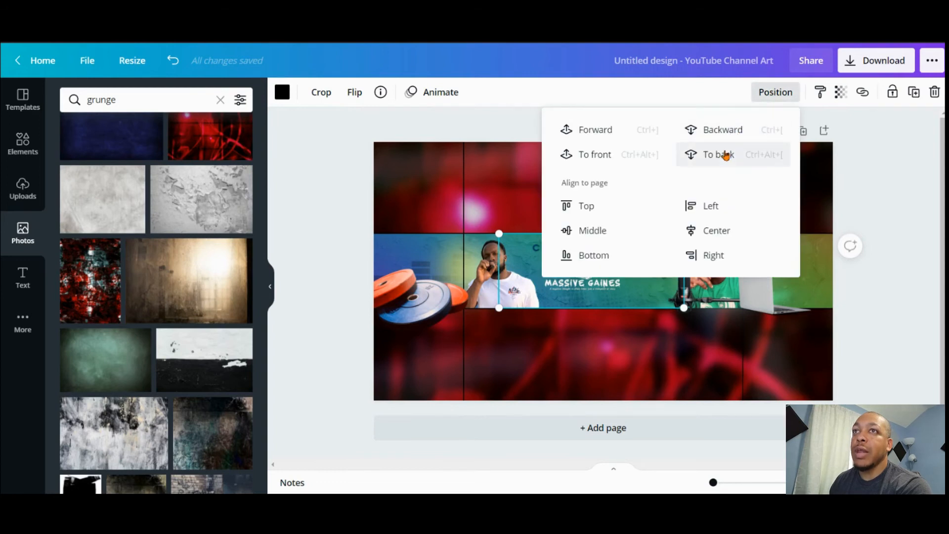
{"action": "left_click", "coordinate": [612, 131]}
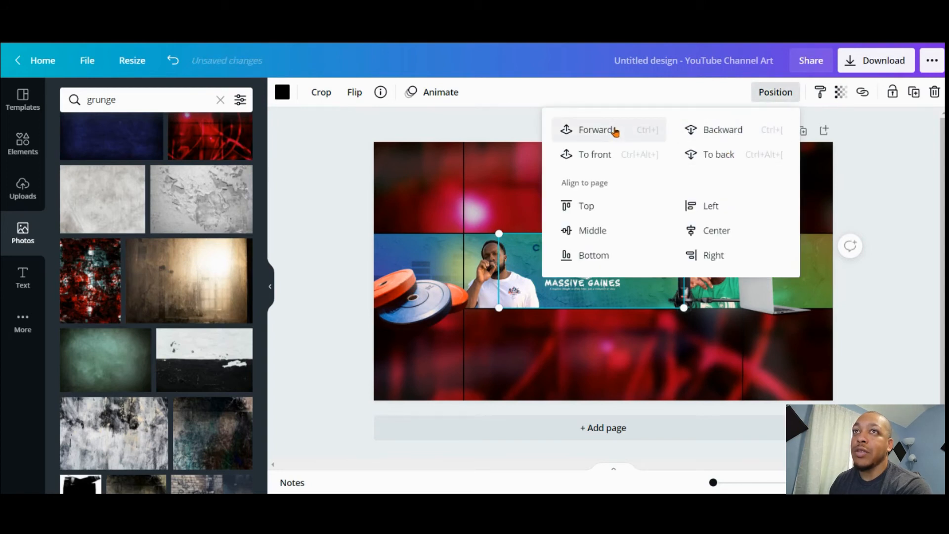
{"action": "left_click", "coordinate": [590, 155]}
{"action": "left_click_drag", "start_coordinate": [552, 297], "coordinate": [420, 200]}
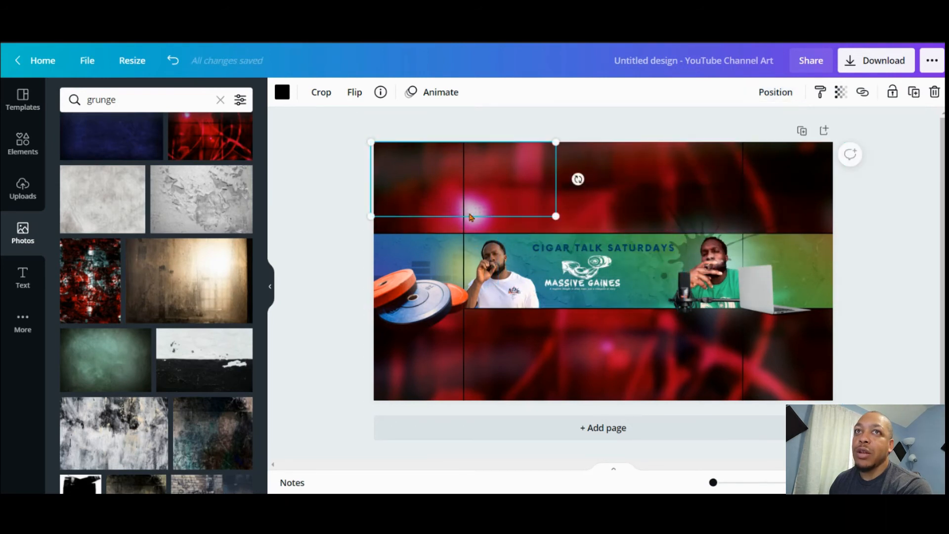
Adjust the black texture graphic's crop, then enlarge and position it to cover the whole canvas.
{"action": "left_click", "coordinate": [321, 93]}
{"action": "left_click_drag", "start_coordinate": [556, 216], "coordinate": [557, 289]}
{"action": "left_click_drag", "start_coordinate": [556, 142], "coordinate": [561, 98]}
{"action": "left_click", "coordinate": [305, 92]}
{"action": "left_click_drag", "start_coordinate": [557, 290], "coordinate": [801, 371]}
{"action": "left_click_drag", "start_coordinate": [636, 341], "coordinate": [663, 343]}
{"action": "scroll", "coordinate": [419, 358], "scroll_direction": "down", "scroll_amount": 1}
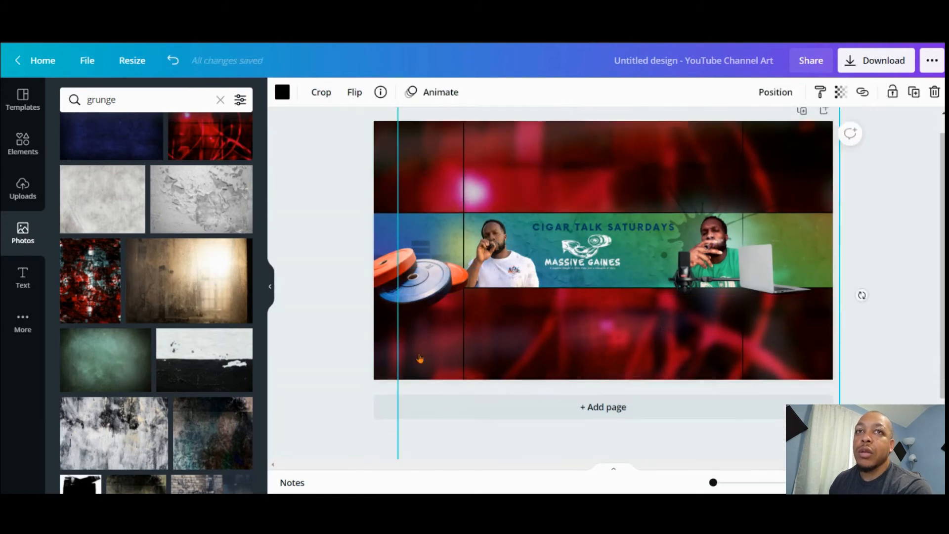
{"action": "scroll", "coordinate": [419, 359], "scroll_direction": "down", "scroll_amount": 1}
{"action": "left_click_drag", "start_coordinate": [397, 454], "coordinate": [342, 466]}
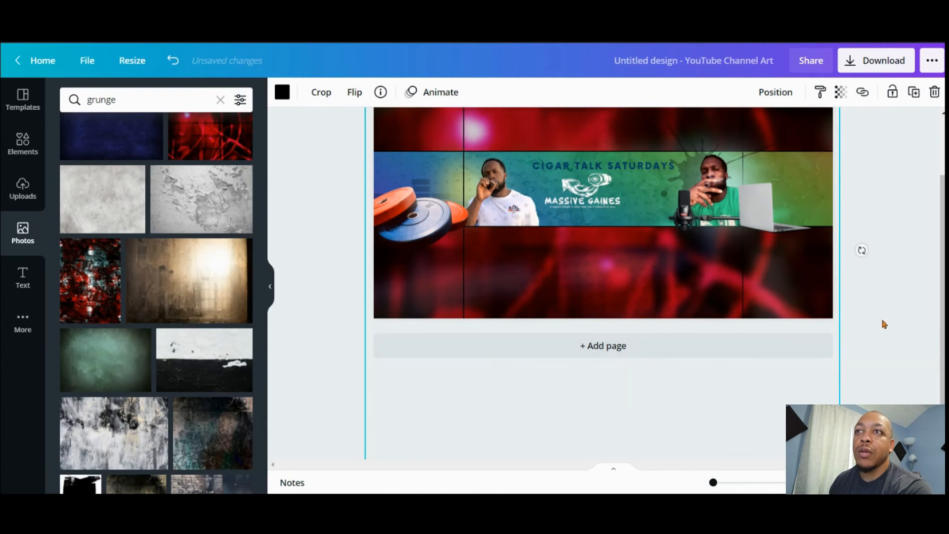
{"action": "scroll", "coordinate": [887, 323], "scroll_direction": "up", "scroll_amount": 2}
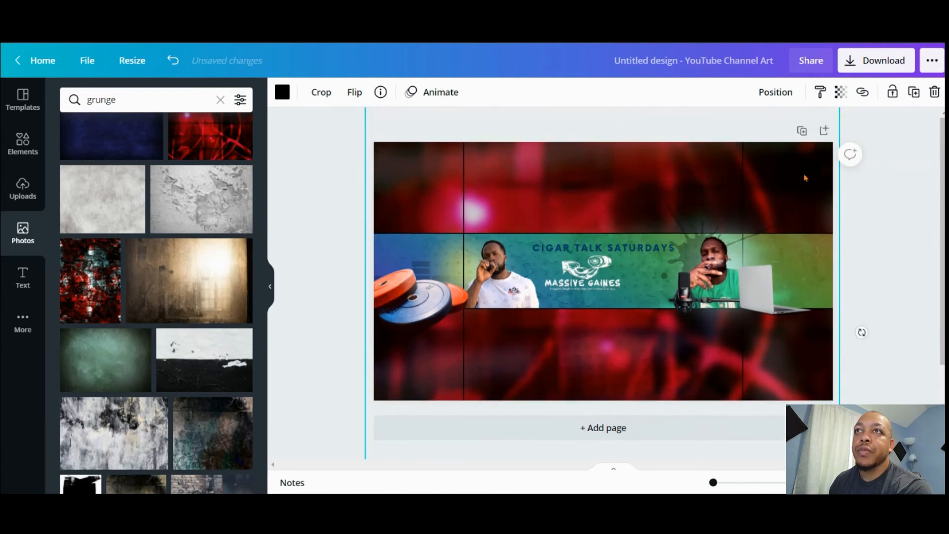
Send the black texture graphic to the back and bring it forward one level, just above the red background photo.
{"action": "left_click", "coordinate": [785, 98]}
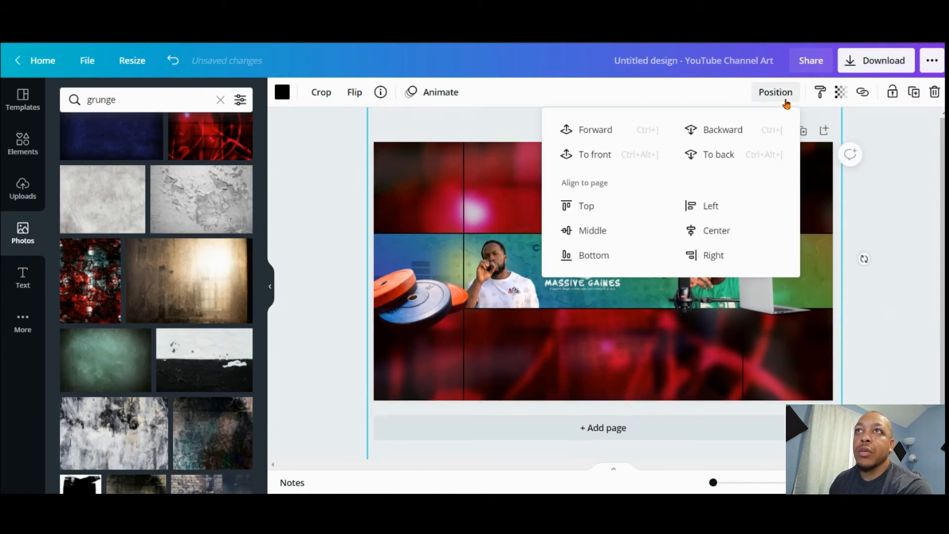
{"action": "left_click", "coordinate": [744, 152]}
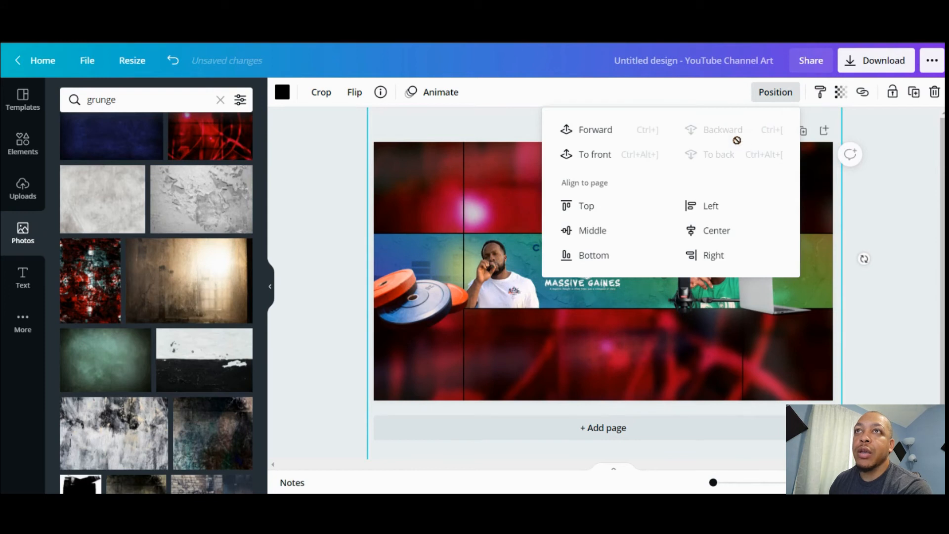
{"action": "left_click", "coordinate": [606, 129]}
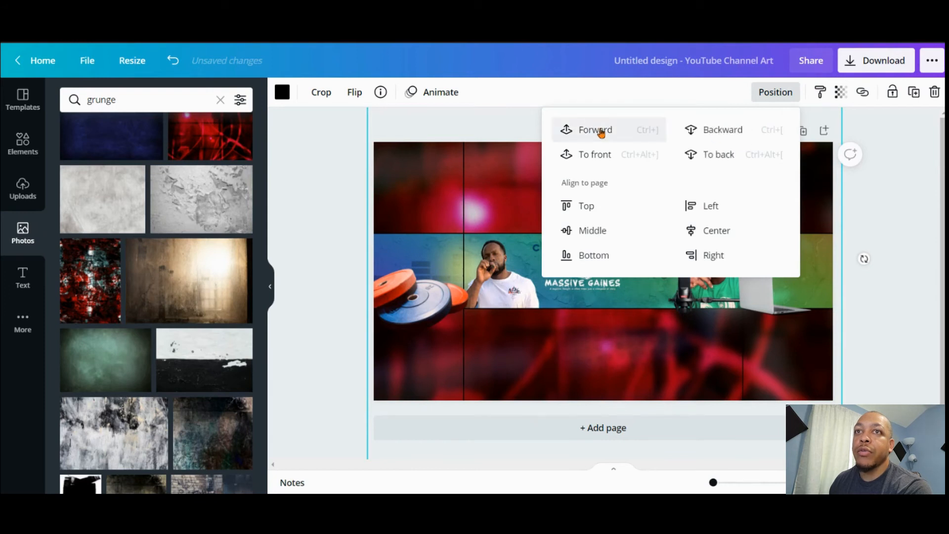
Slightly lower the transparency value of the black texture graphic and lock it over the red background.
{"action": "left_click", "coordinate": [841, 92]}
{"action": "mouse_move", "coordinate": [731, 130]}
{"action": "left_mouse_down"}
{"action": "mouse_move", "coordinate": [799, 130]}
{"action": "mouse_move", "coordinate": [729, 130]}
{"action": "left_mouse_up"}
{"action": "left_click", "coordinate": [905, 155]}
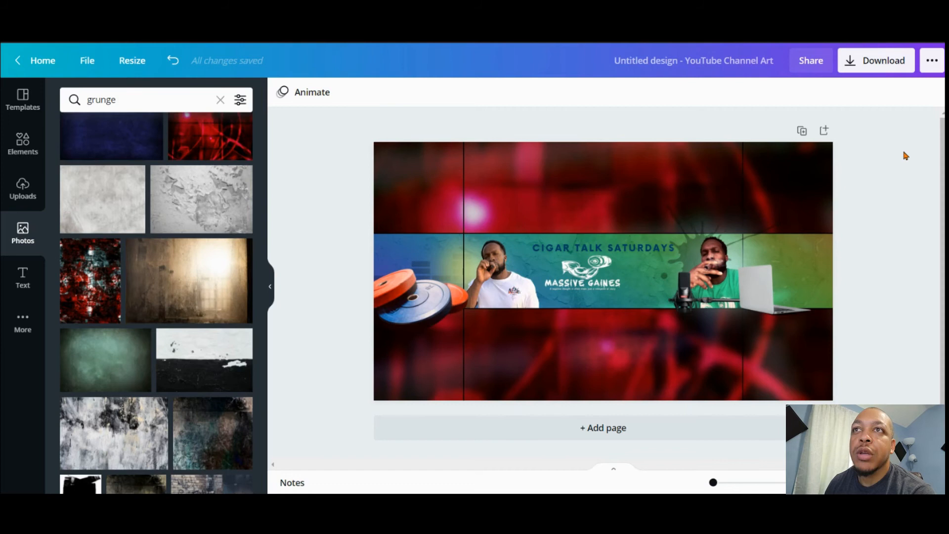
{"action": "left_click", "coordinate": [399, 176]}
{"action": "left_click", "coordinate": [401, 176]}
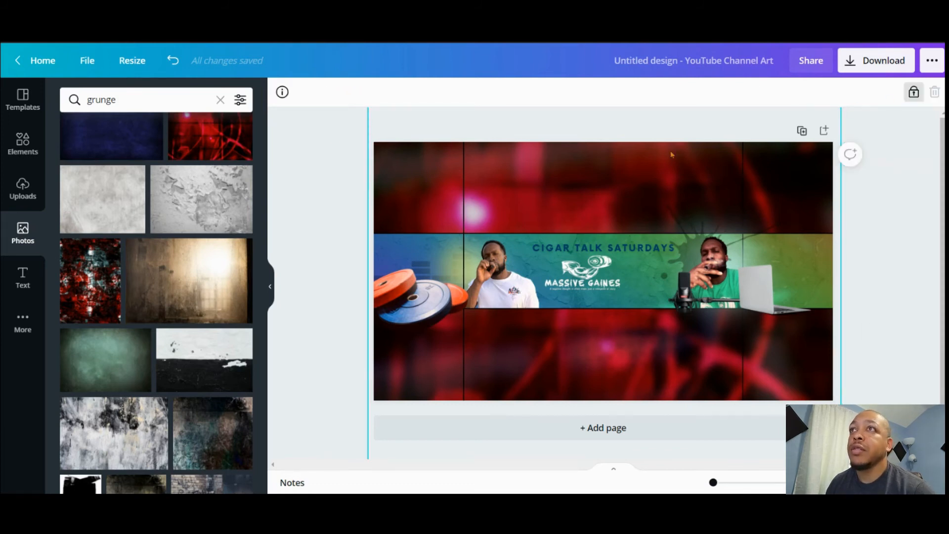
Try deleting the full-canvas red grunge photo and undo the deletion.
{"action": "left_click", "coordinate": [424, 185]}
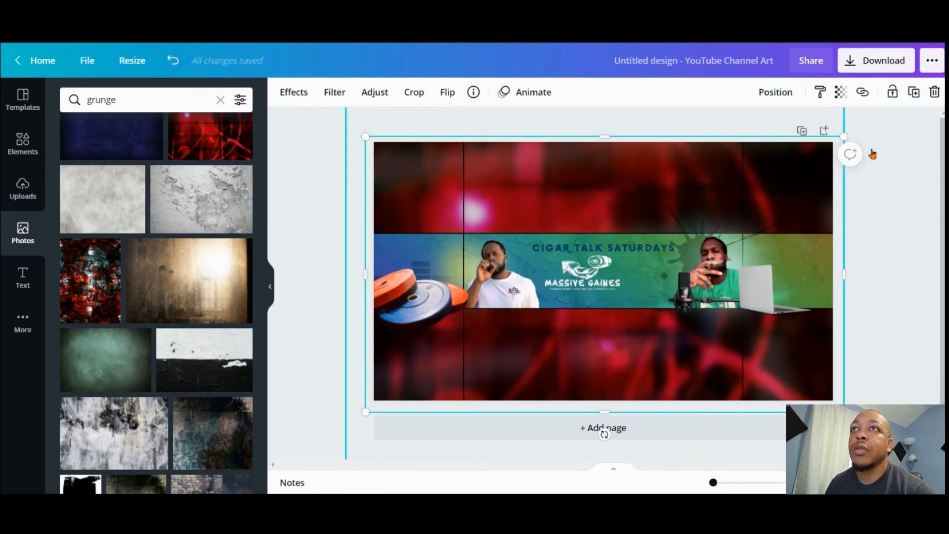
{"action": "key", "text": "Delete"}
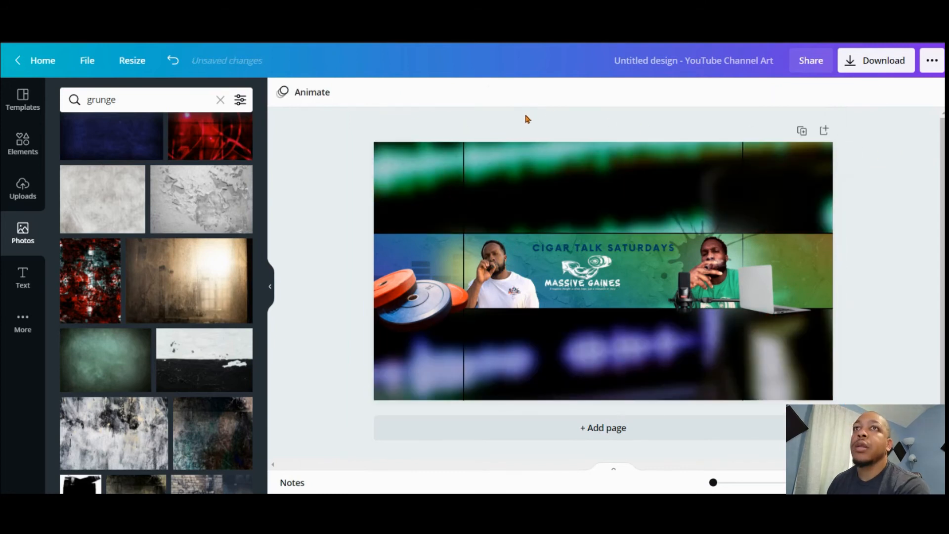
{"action": "left_click", "coordinate": [173, 60]}
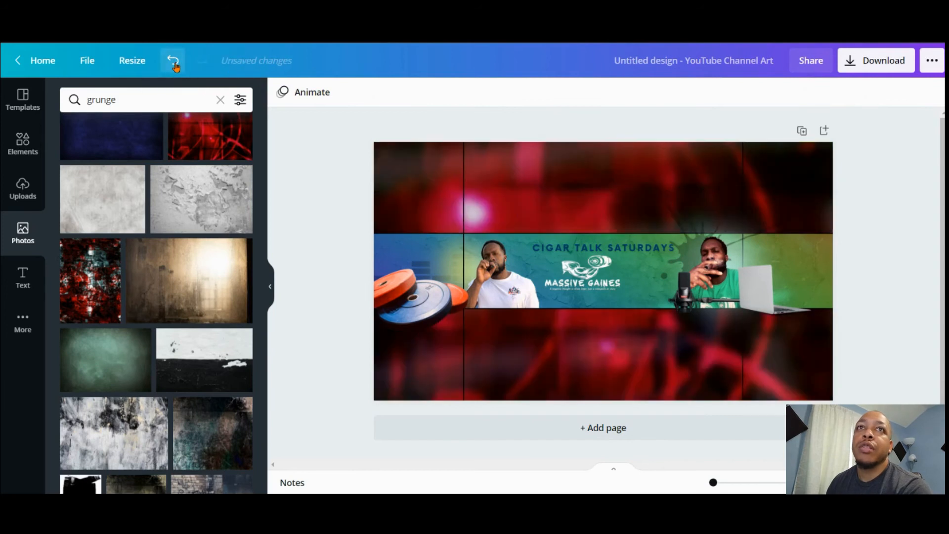
Unlock the full-canvas overlay and make the red grunge photo the page background.
{"action": "left_click", "coordinate": [430, 184]}
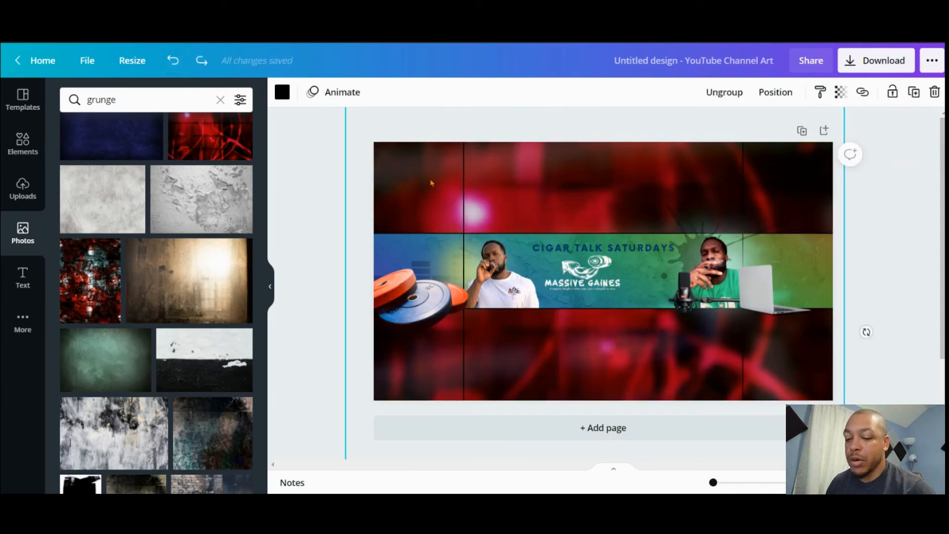
{"action": "left_click", "coordinate": [432, 183]}
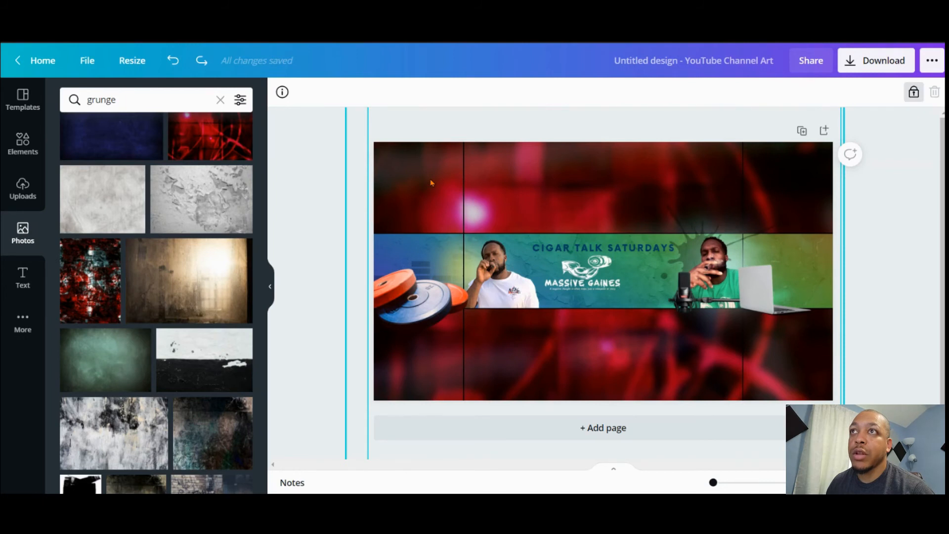
{"action": "left_click", "coordinate": [913, 92]}
{"action": "left_click_drag", "start_coordinate": [445, 185], "coordinate": [628, 163]}
{"action": "left_click", "coordinate": [401, 171]}
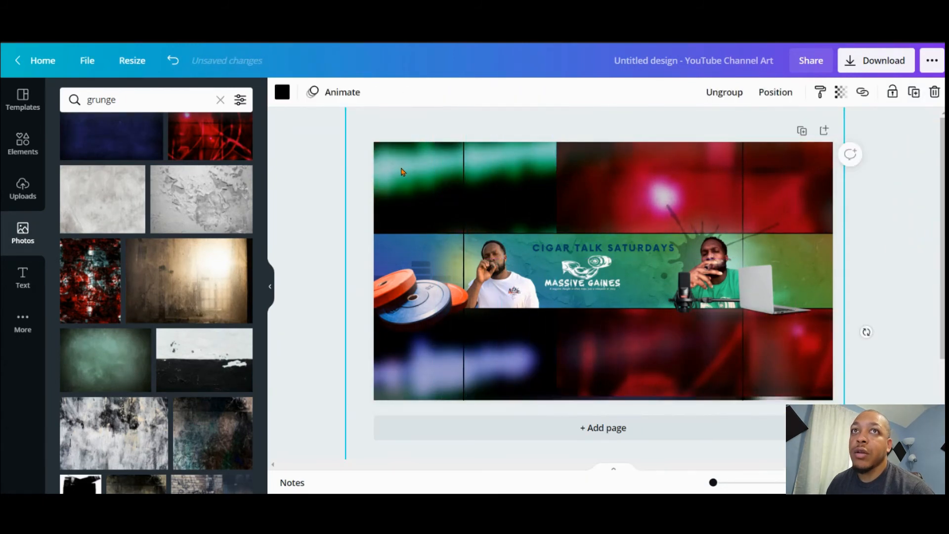
{"action": "left_click", "coordinate": [403, 172]}
{"action": "left_click", "coordinate": [403, 172]}
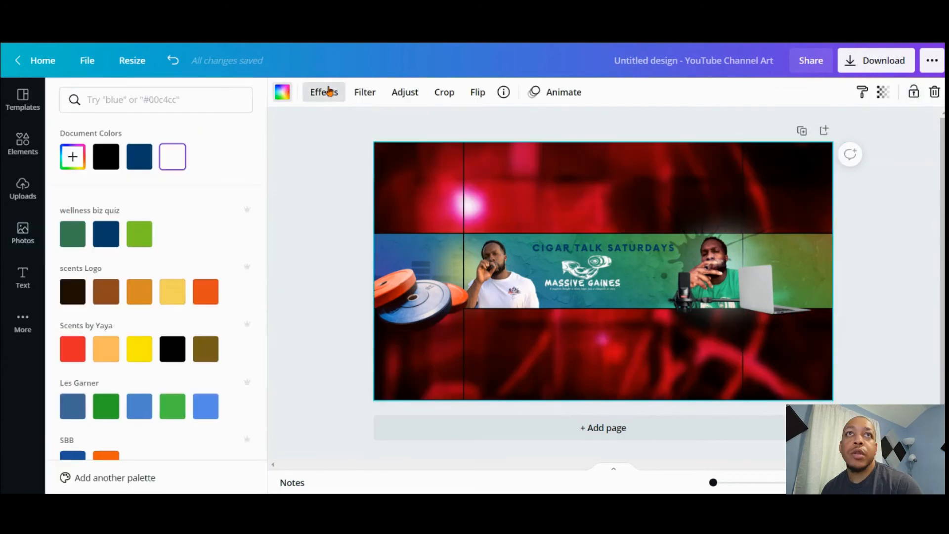
Try the ColorMix Rainbow effect on the red background photo and check its settings.
{"action": "left_click", "coordinate": [329, 91]}
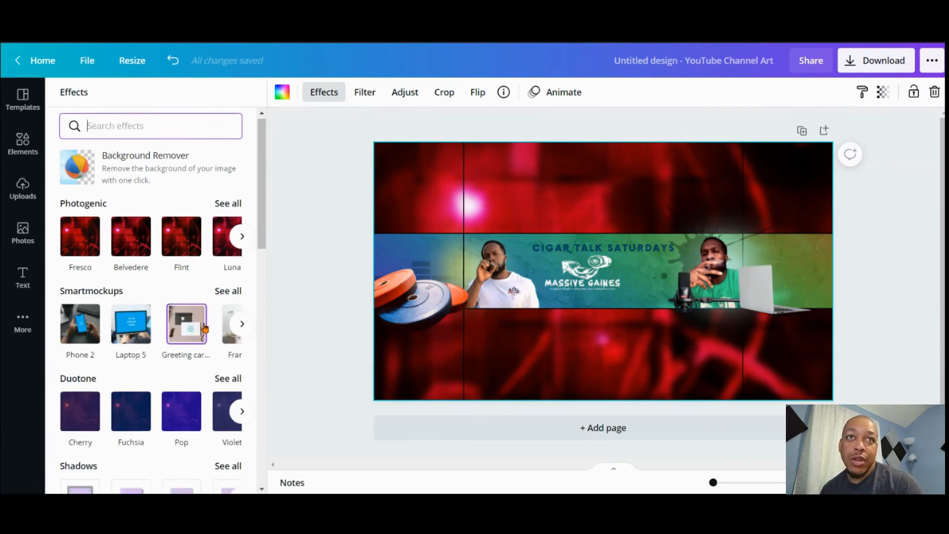
{"action": "scroll", "coordinate": [200, 331], "scroll_direction": "down", "scroll_amount": 3}
{"action": "scroll", "coordinate": [206, 334], "scroll_direction": "down", "scroll_amount": 3}
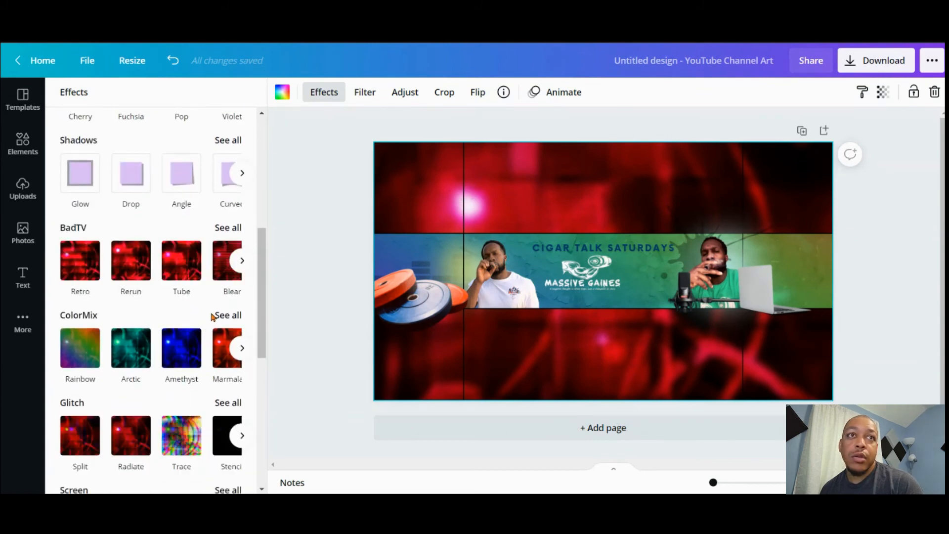
{"action": "left_click", "coordinate": [73, 357]}
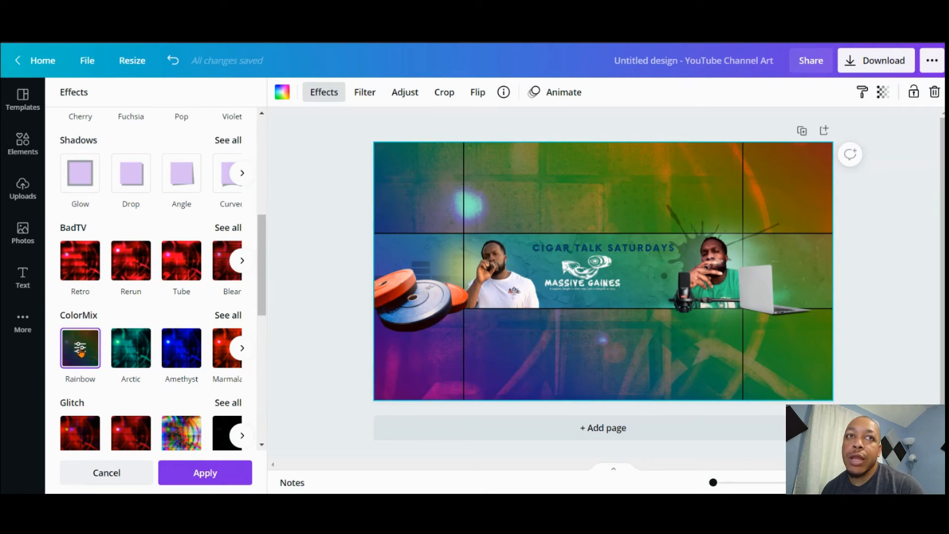
{"action": "left_click", "coordinate": [81, 350]}
{"action": "left_click", "coordinate": [63, 92]}
Try other ColorMix effects on the background photo, including Arctic, Marmalade and Parakeet.
{"action": "left_click", "coordinate": [130, 351]}
{"action": "left_click", "coordinate": [222, 349]}
{"action": "left_click", "coordinate": [242, 348]}
{"action": "left_click", "coordinate": [138, 350]}
{"action": "left_click", "coordinate": [181, 348]}
{"action": "left_click", "coordinate": [222, 347]}
{"action": "left_click", "coordinate": [242, 347]}
{"action": "left_click", "coordinate": [223, 348]}
{"action": "left_click", "coordinate": [171, 348]}
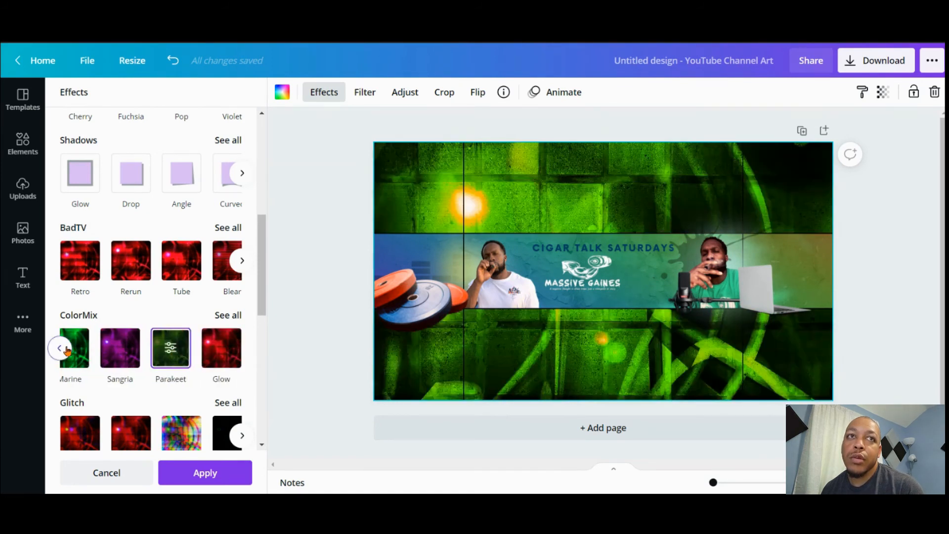
{"action": "left_click", "coordinate": [173, 60]}
{"action": "left_click", "coordinate": [293, 92]}
{"action": "scroll", "coordinate": [218, 294], "scroll_direction": "down", "scroll_amount": 2}
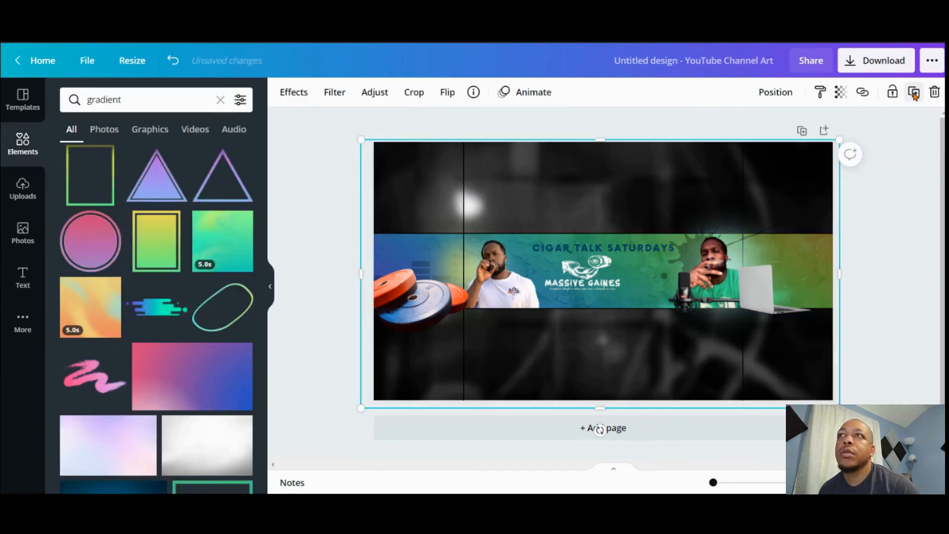
Try adding the cigar and whiskey glass photo over the banner and undo its placement.
{"action": "left_click", "coordinate": [23, 232]}
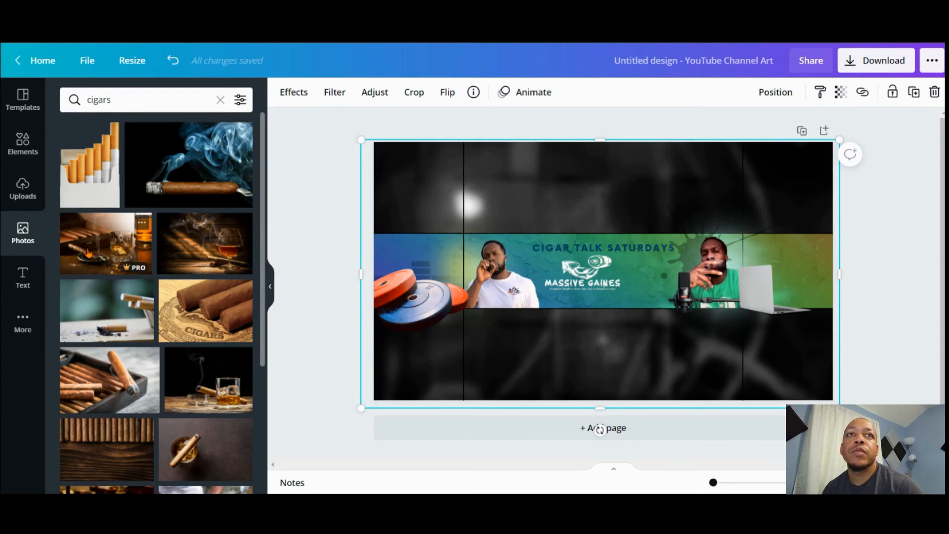
{"action": "left_click", "coordinate": [87, 254]}
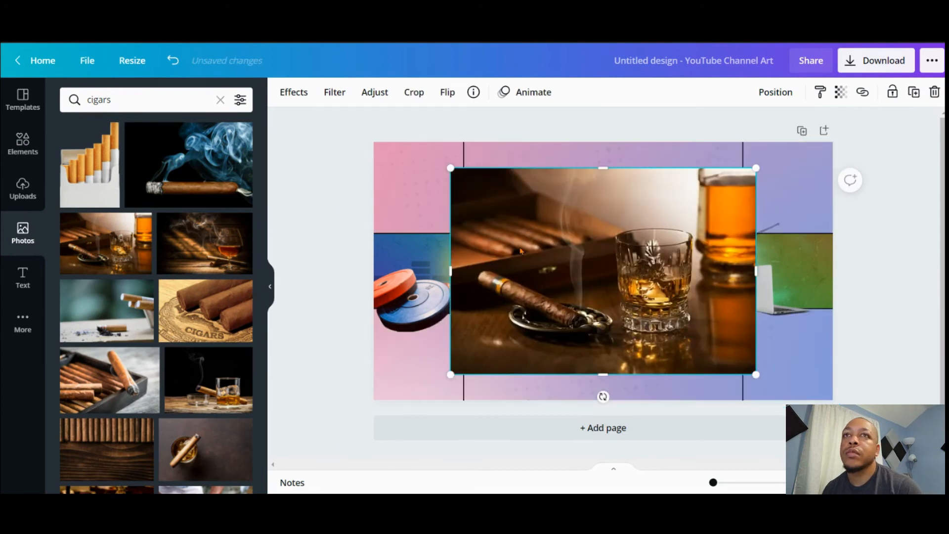
{"action": "left_click_drag", "start_coordinate": [616, 265], "coordinate": [663, 267]}
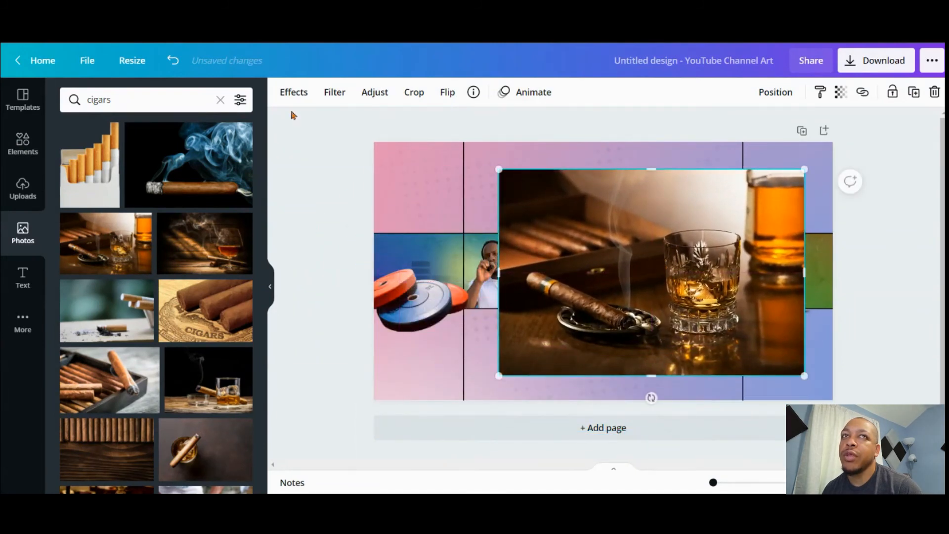
{"action": "left_click", "coordinate": [173, 60]}
{"action": "left_click", "coordinate": [172, 60]}
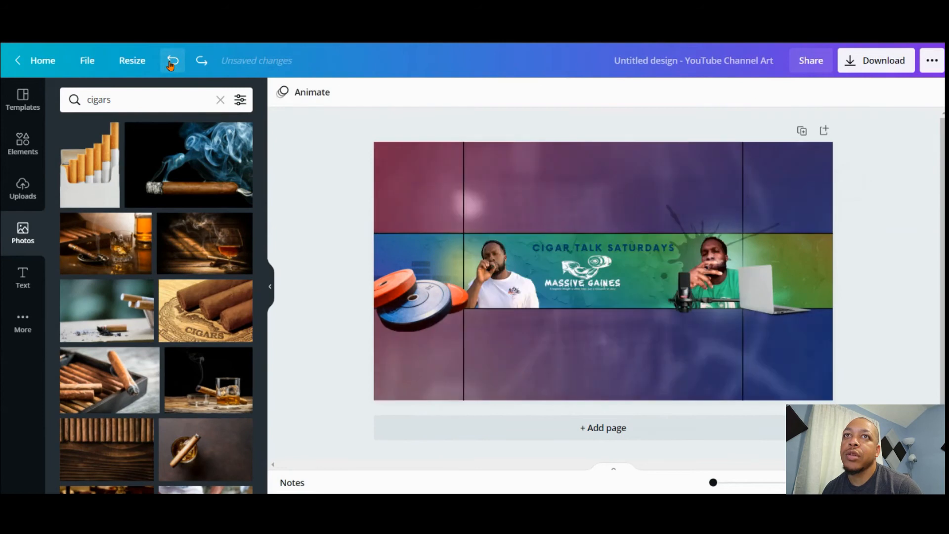
Lock the purple gradient overlay that covers the canvas.
{"action": "left_click", "coordinate": [810, 167]}
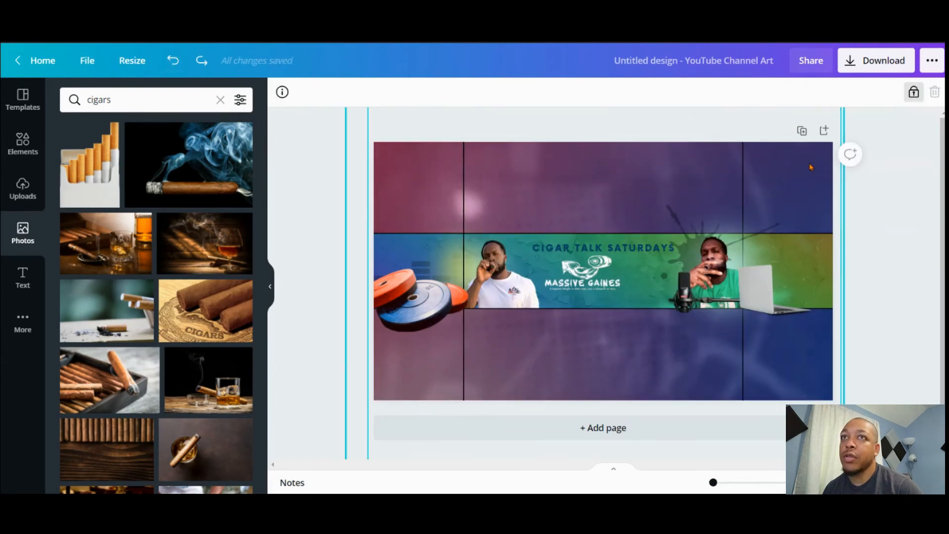
{"action": "left_click", "coordinate": [810, 167]}
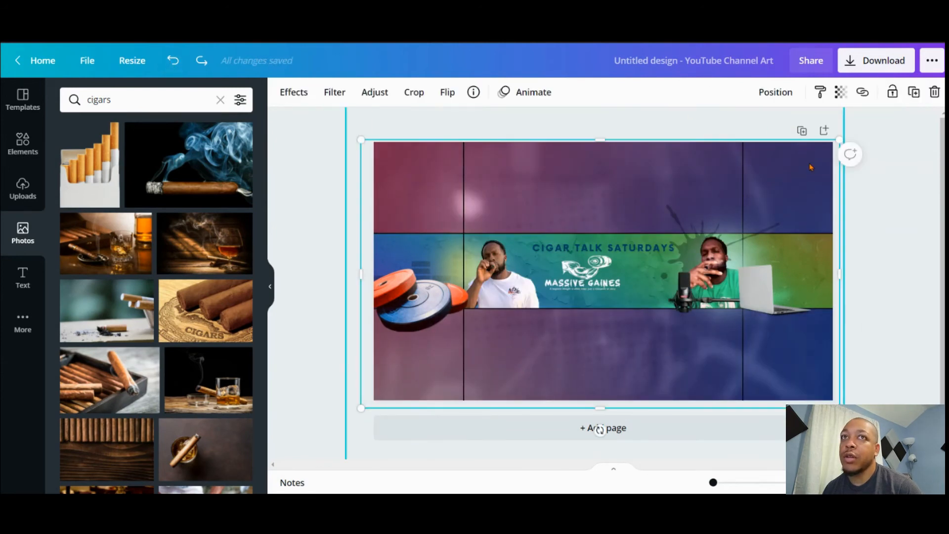
{"action": "left_click", "coordinate": [893, 93]}
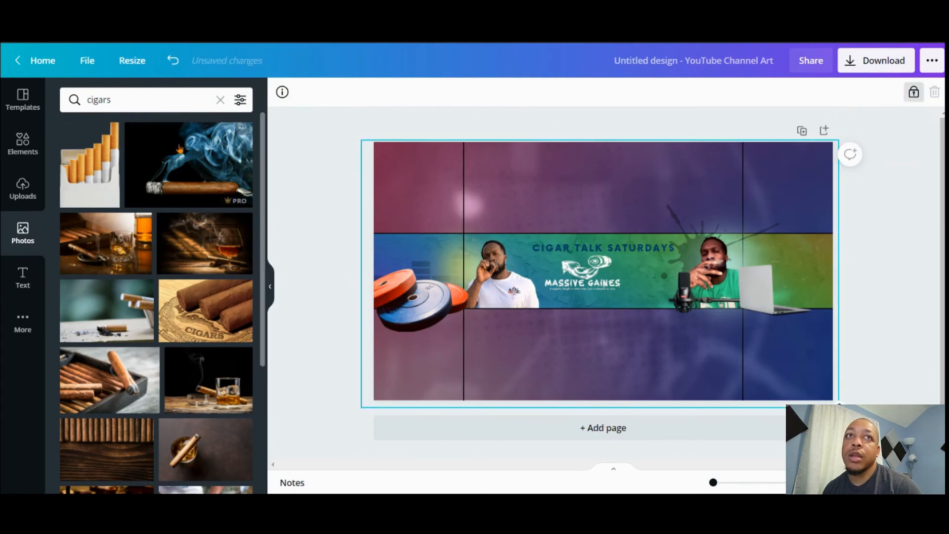
Place the cigar and whiskey glass photo across the whole canvas and send it to the back.
{"action": "left_click", "coordinate": [101, 253]}
{"action": "left_click_drag", "start_coordinate": [549, 211], "coordinate": [470, 183]}
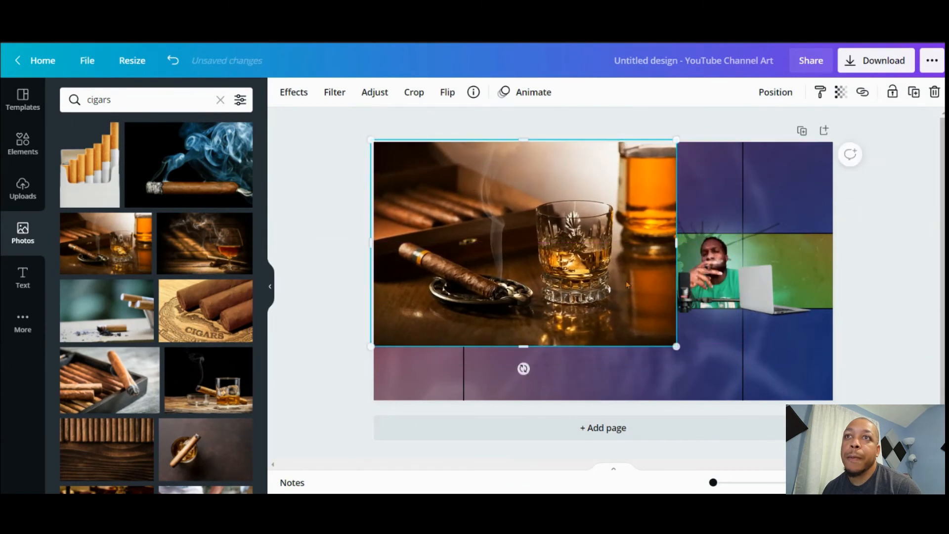
{"action": "left_click_drag", "start_coordinate": [668, 344], "coordinate": [836, 457]}
{"action": "left_click", "coordinate": [775, 92]}
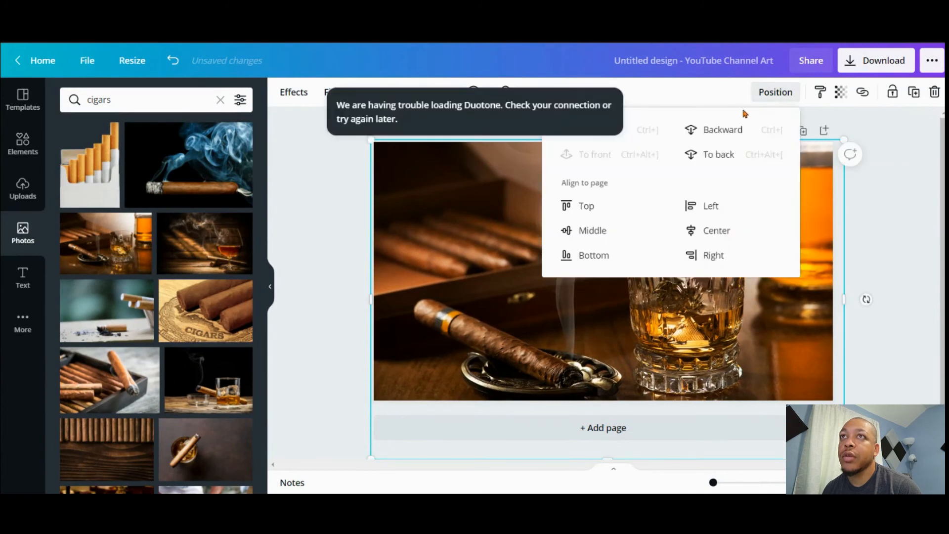
{"action": "left_click", "coordinate": [715, 156]}
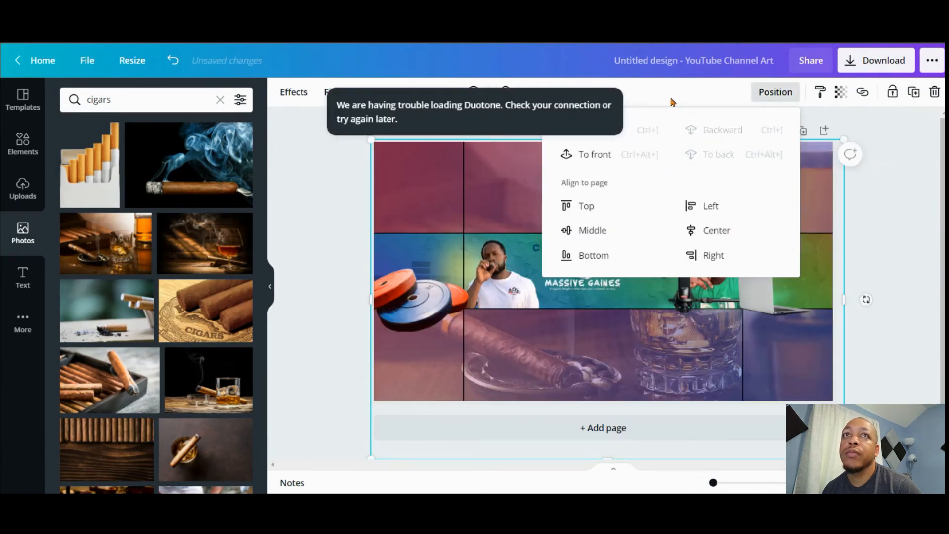
{"action": "left_click", "coordinate": [644, 87]}
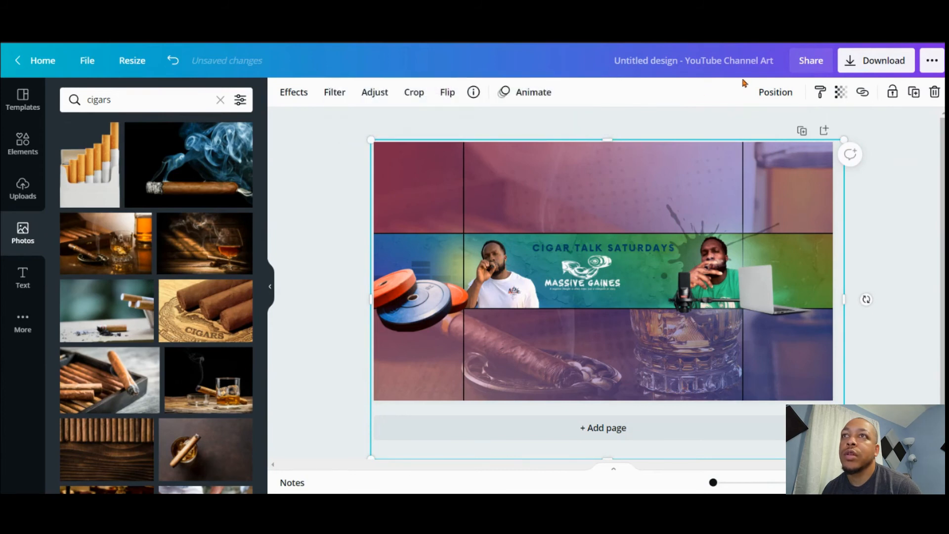
Adjust the cigar photo with blur 7, full opacity, higher saturation and a lower tint.
{"action": "left_click", "coordinate": [841, 92]}
{"action": "mouse_move", "coordinate": [773, 129]}
{"action": "left_mouse_down"}
{"action": "mouse_move", "coordinate": [746, 137]}
{"action": "mouse_move", "coordinate": [780, 140]}
{"action": "left_mouse_up"}
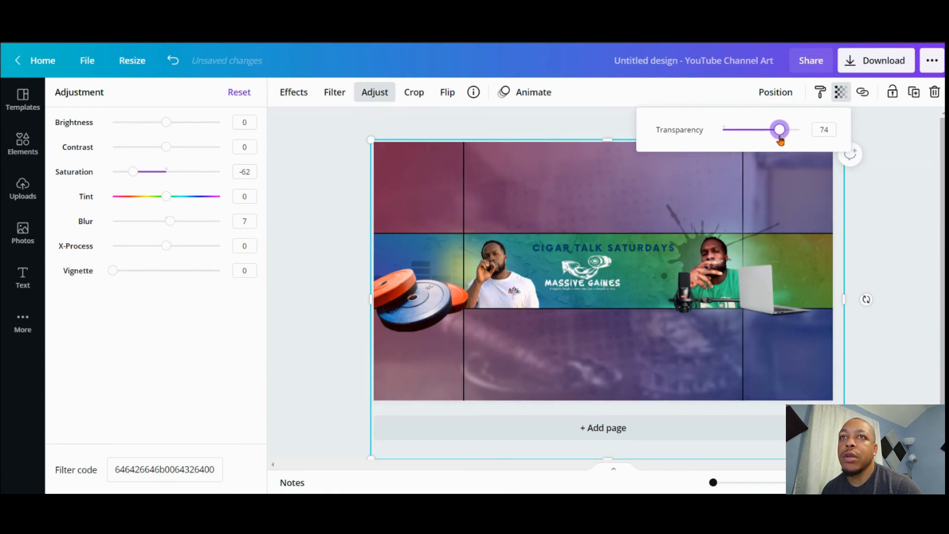
{"action": "left_click_drag", "start_coordinate": [780, 141], "coordinate": [799, 129]}
{"action": "left_click_drag", "start_coordinate": [133, 172], "coordinate": [177, 171]}
{"action": "left_click_drag", "start_coordinate": [166, 196], "coordinate": [146, 212]}
Try the Sea Blue Duotone effect on the colorful center band.
{"action": "left_click", "coordinate": [430, 249]}
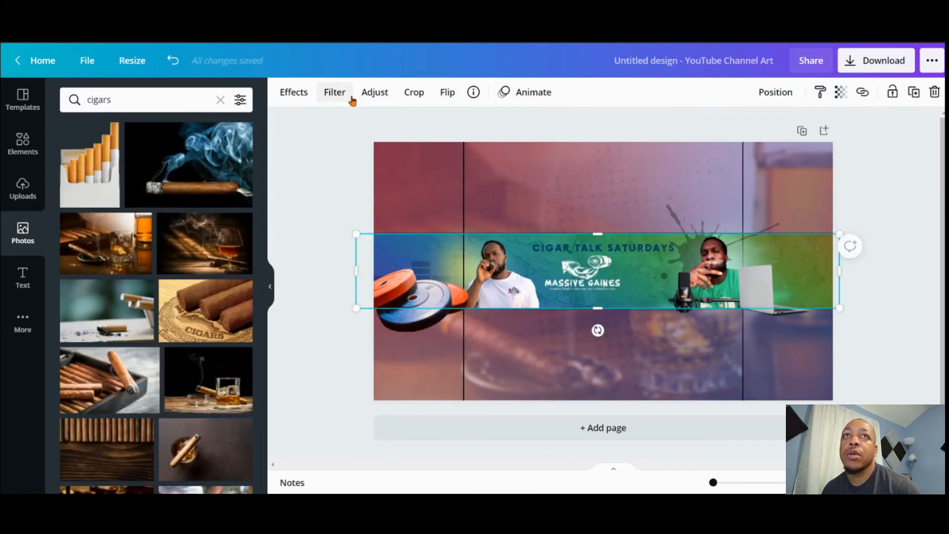
{"action": "left_click", "coordinate": [294, 92]}
{"action": "scroll", "coordinate": [195, 296], "scroll_direction": "down", "scroll_amount": 8}
{"action": "left_click", "coordinate": [241, 266]}
{"action": "left_click", "coordinate": [221, 265]}
{"action": "left_click", "coordinate": [106, 479]}
{"action": "scroll", "coordinate": [99, 346], "scroll_direction": "up", "scroll_amount": 5}
{"action": "left_click", "coordinate": [93, 256]}
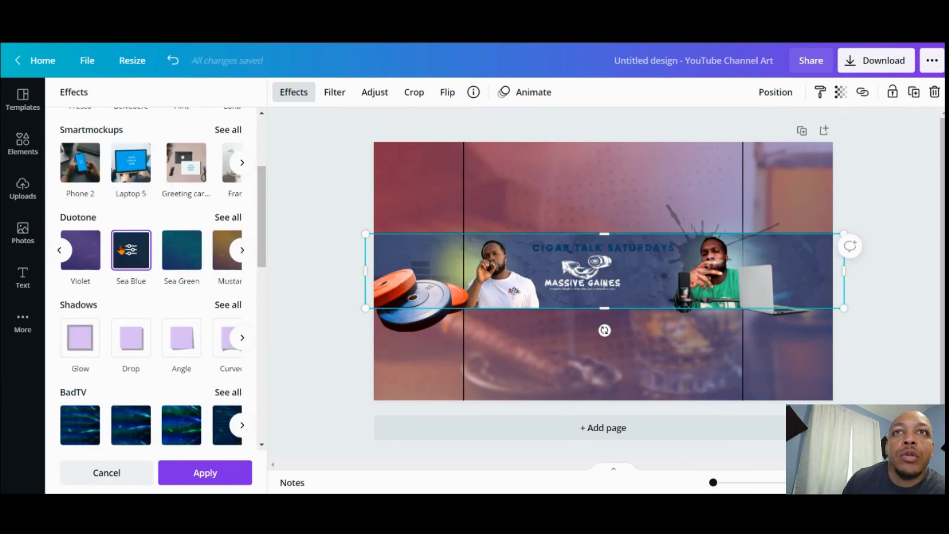
Try more Duotone effects on the colorful center band, including Fuchsia.
{"action": "left_click", "coordinate": [221, 251]}
{"action": "left_click", "coordinate": [242, 251]}
{"action": "left_click", "coordinate": [59, 251]}
{"action": "left_click", "coordinate": [82, 251]}
{"action": "left_click", "coordinate": [59, 251]}
{"action": "left_click", "coordinate": [131, 251]}
{"action": "left_click", "coordinate": [60, 251]}
{"action": "left_click", "coordinate": [182, 251]}
{"action": "left_click", "coordinate": [60, 250]}
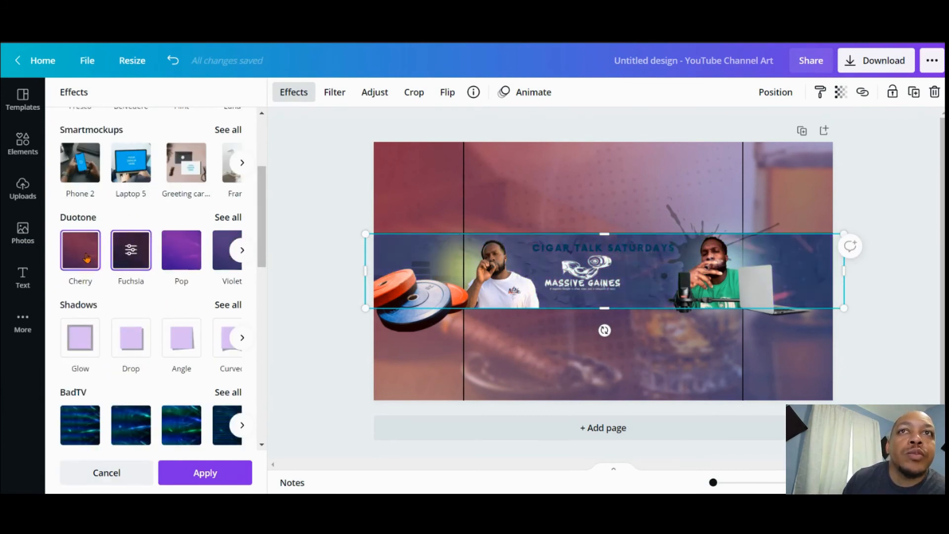
Switch the center band to the ColorMix Rainbow effect with an amount of 0.62.
{"action": "scroll", "coordinate": [100, 269], "scroll_direction": "down", "scroll_amount": 6}
{"action": "left_click", "coordinate": [59, 212]}
{"action": "left_click", "coordinate": [79, 224]}
{"action": "left_click", "coordinate": [77, 224]}
{"action": "left_click_drag", "start_coordinate": [170, 171], "coordinate": [203, 171]}
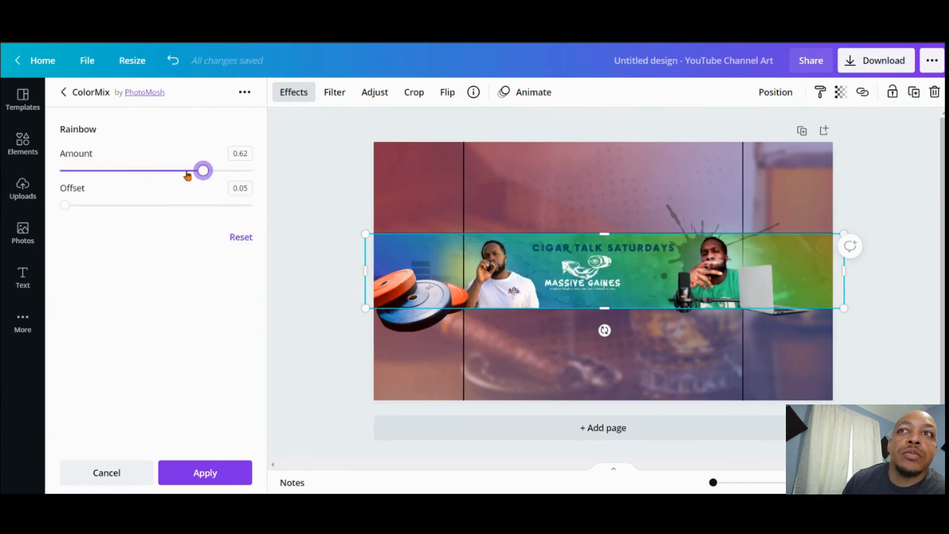
{"action": "left_click", "coordinate": [63, 93]}
Try alternative effects such as Liquify on the center band, returning to ColorMix Rainbow.
{"action": "scroll", "coordinate": [178, 297], "scroll_direction": "down", "scroll_amount": 3}
{"action": "left_click", "coordinate": [179, 326]}
{"action": "scroll", "coordinate": [179, 322], "scroll_direction": "up", "scroll_amount": 3}
{"action": "left_click", "coordinate": [183, 313]}
{"action": "left_click", "coordinate": [131, 266]}
{"action": "left_click", "coordinate": [240, 266]}
{"action": "scroll", "coordinate": [165, 345], "scroll_direction": "down", "scroll_amount": 6}
{"action": "left_click", "coordinate": [166, 346]}
{"action": "left_click", "coordinate": [57, 91]}
{"action": "scroll", "coordinate": [157, 298], "scroll_direction": "up", "scroll_amount": 2}
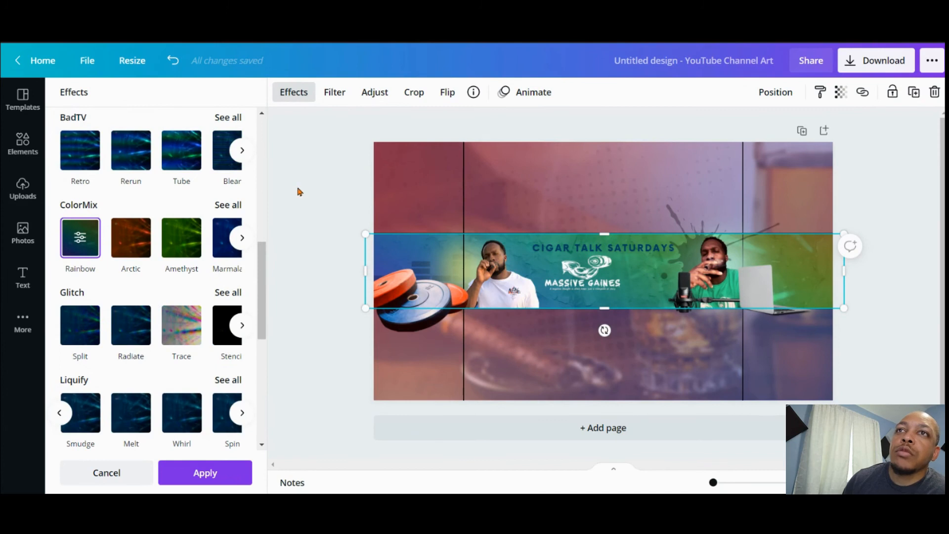
Unlock the purple gradient overlay covering the canvas and delete it.
{"action": "left_click", "coordinate": [404, 159]}
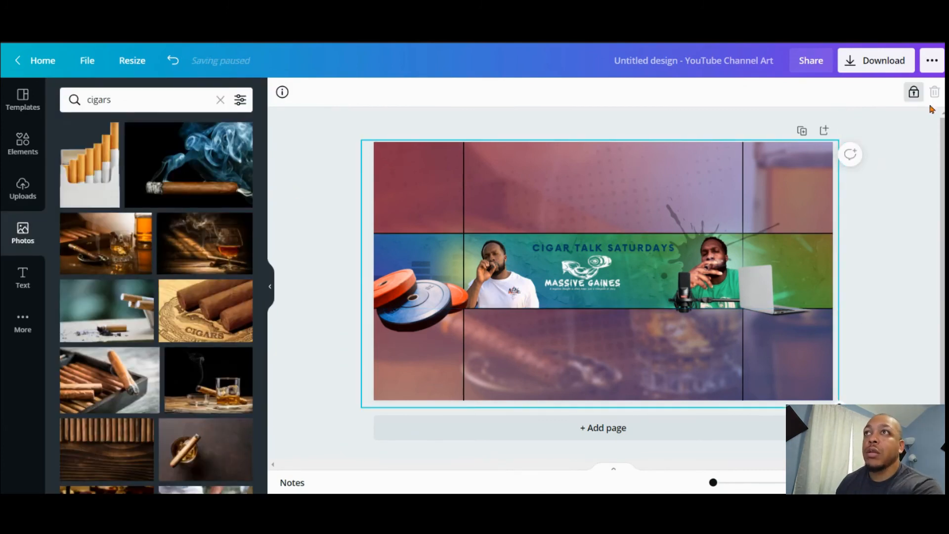
{"action": "left_click", "coordinate": [914, 94]}
{"action": "key", "text": "Delete"}
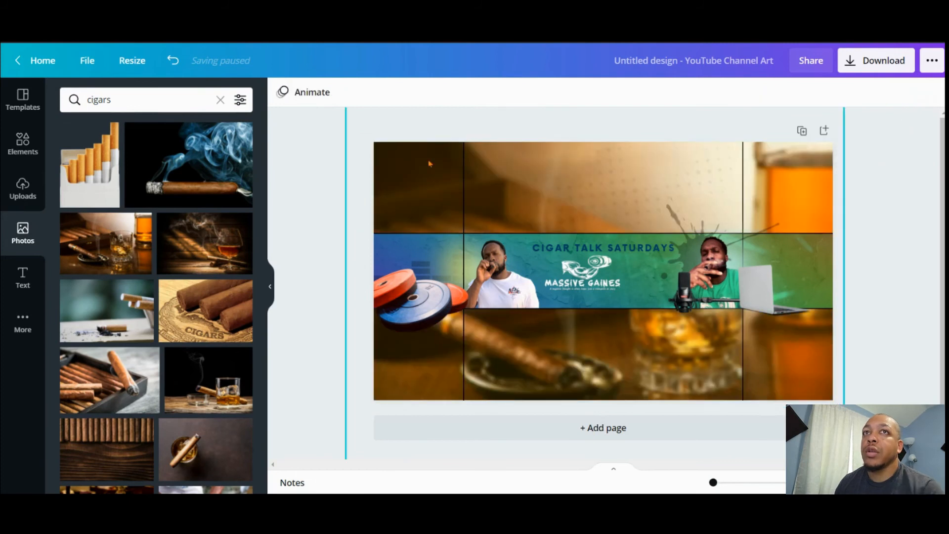
Apply a rainbow color-mix effect to the cigar and whiskey background photo.
{"action": "left_click", "coordinate": [418, 178]}
{"action": "left_click", "coordinate": [418, 178]}
{"action": "left_click", "coordinate": [417, 178]}
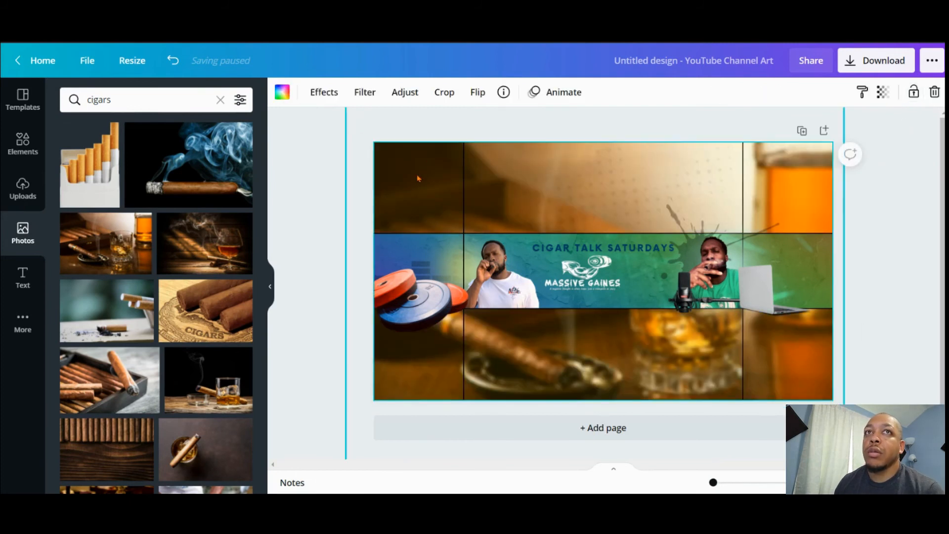
{"action": "left_click", "coordinate": [320, 94]}
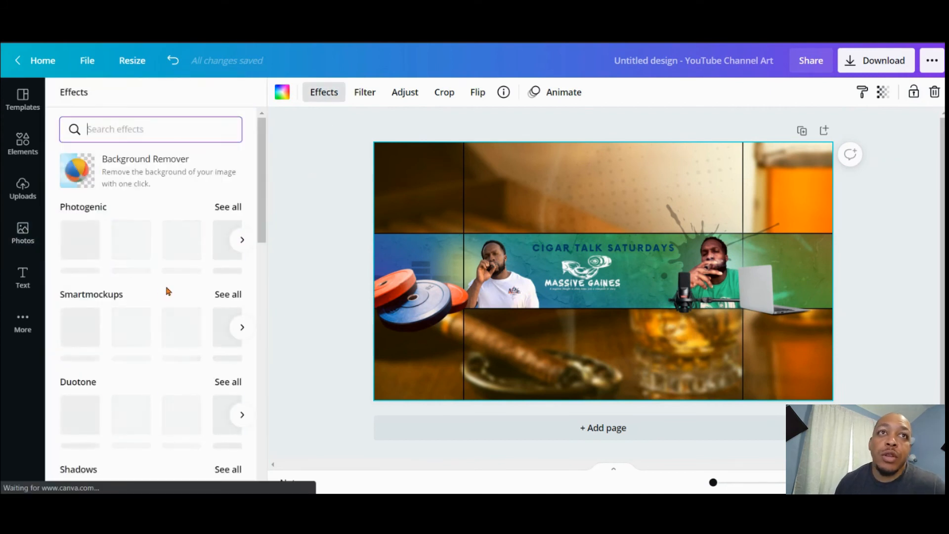
{"action": "scroll", "coordinate": [166, 292], "scroll_direction": "down", "scroll_amount": 3}
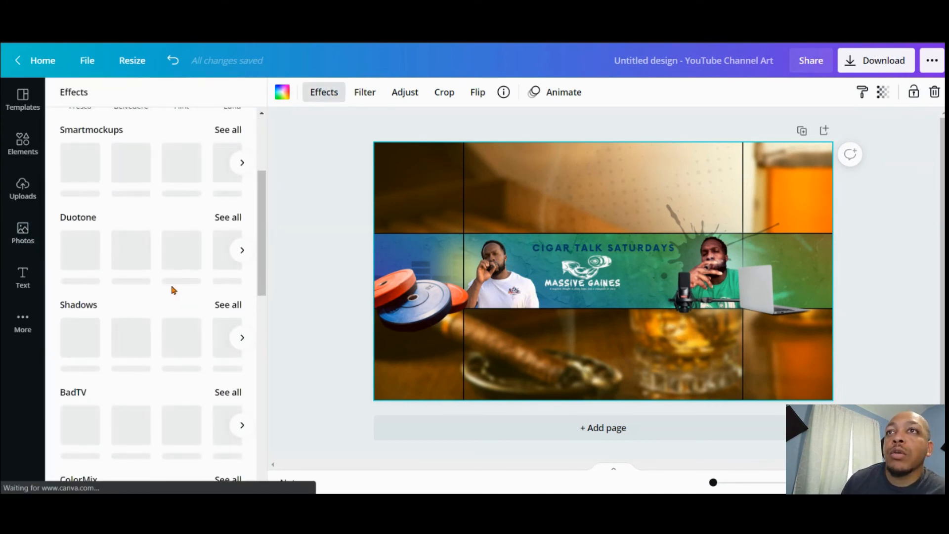
{"action": "left_click", "coordinate": [328, 138]}
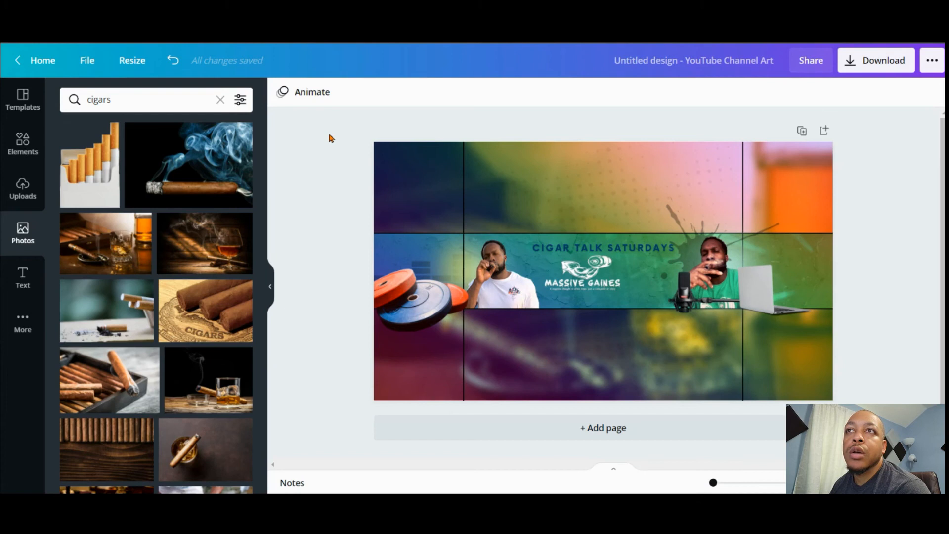
Set the transparency of the rainbow-tinted image in the center band to 68.
{"action": "left_click", "coordinate": [803, 265]}
{"action": "left_click", "coordinate": [803, 265]}
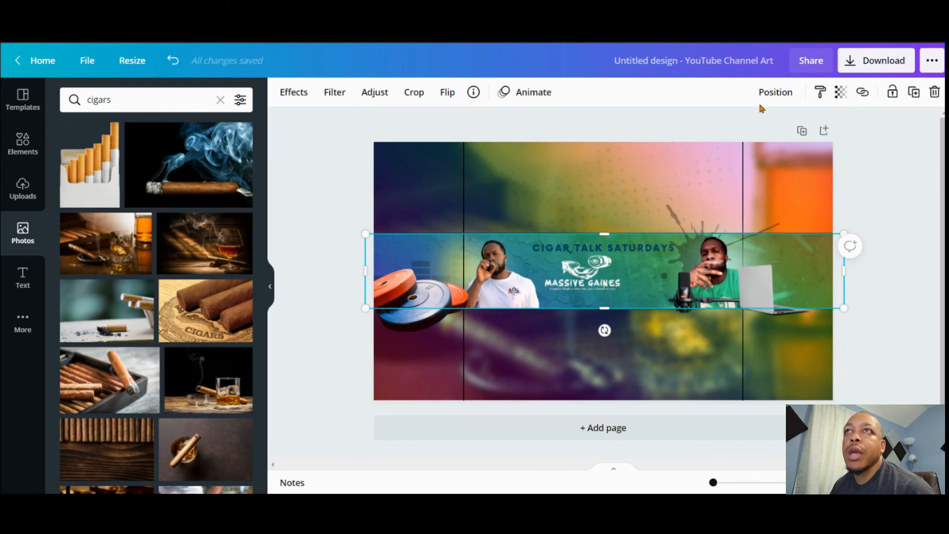
{"action": "left_click", "coordinate": [840, 94]}
{"action": "left_click_drag", "start_coordinate": [801, 131], "coordinate": [775, 130]}
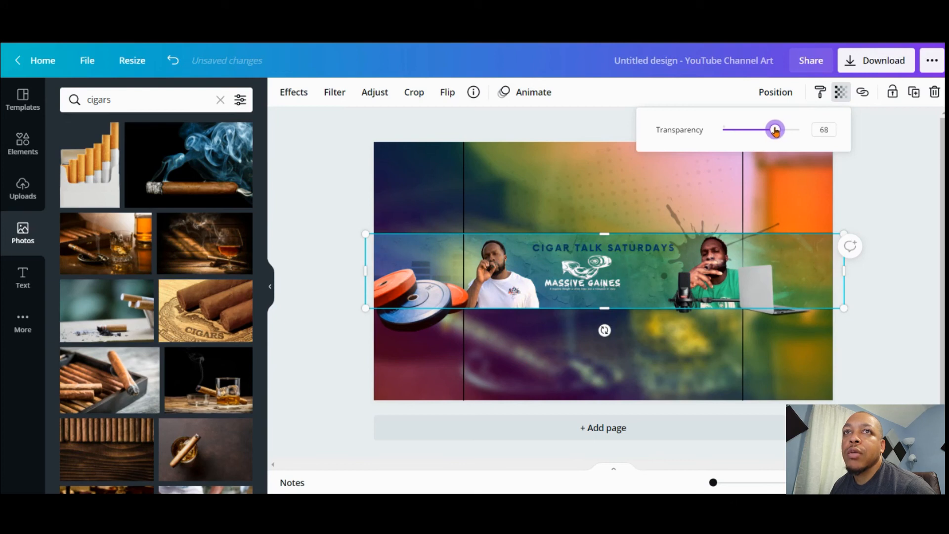
{"action": "left_click", "coordinate": [325, 194]}
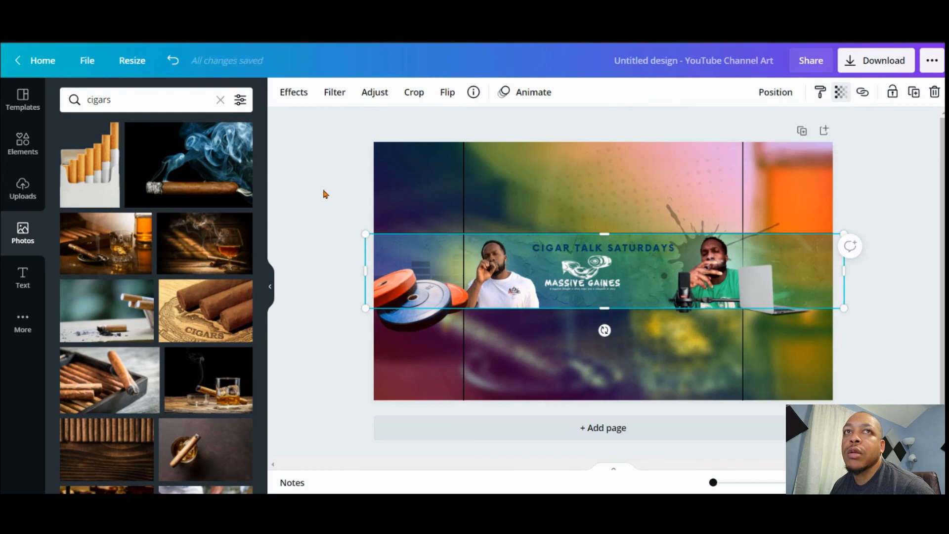
{"action": "left_click", "coordinate": [325, 194]}
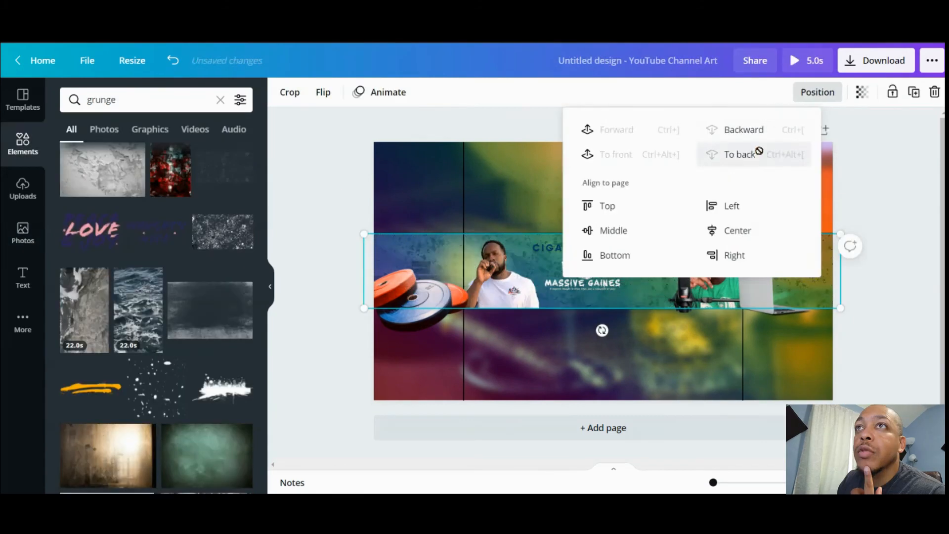
Send the grunge texture on the center band to the back and set its transparency to 18.
{"action": "left_click", "coordinate": [760, 152]}
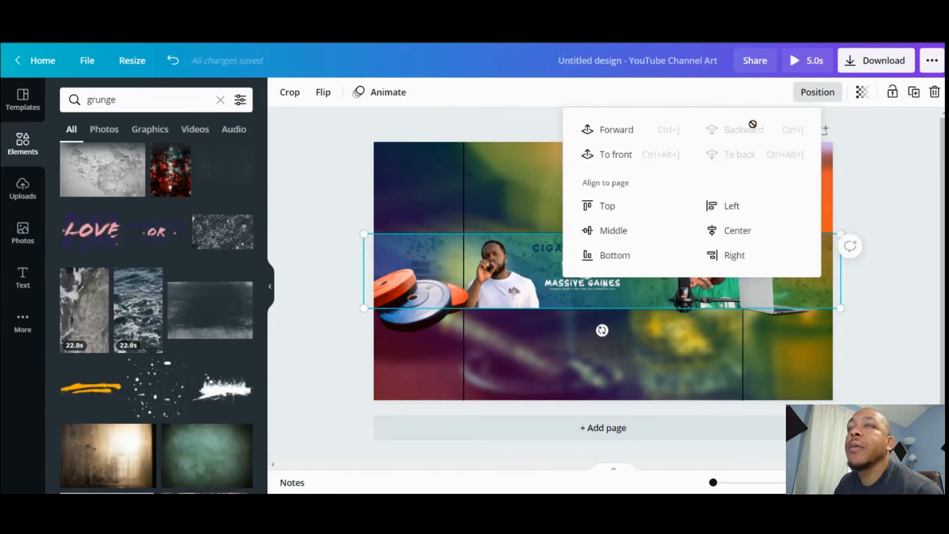
{"action": "left_click", "coordinate": [862, 92]}
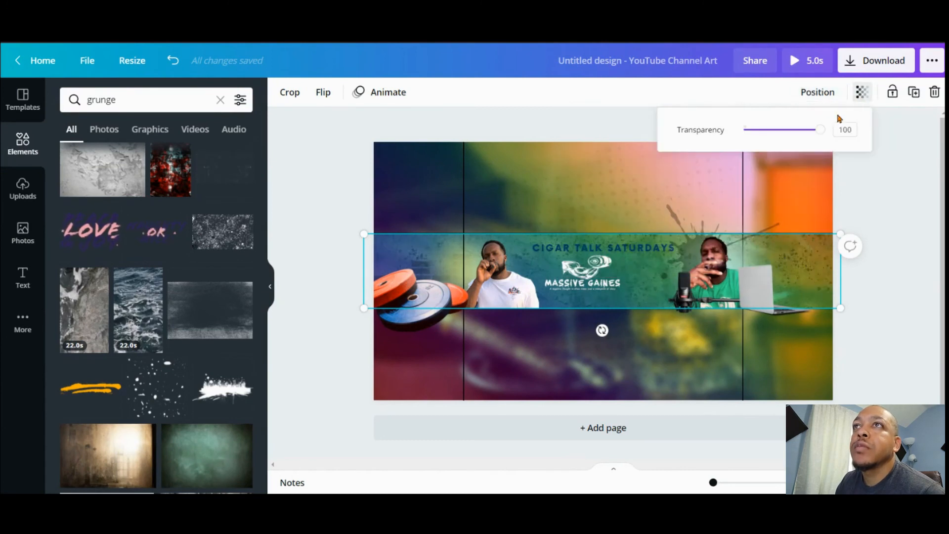
{"action": "left_click_drag", "start_coordinate": [821, 131], "coordinate": [759, 140]}
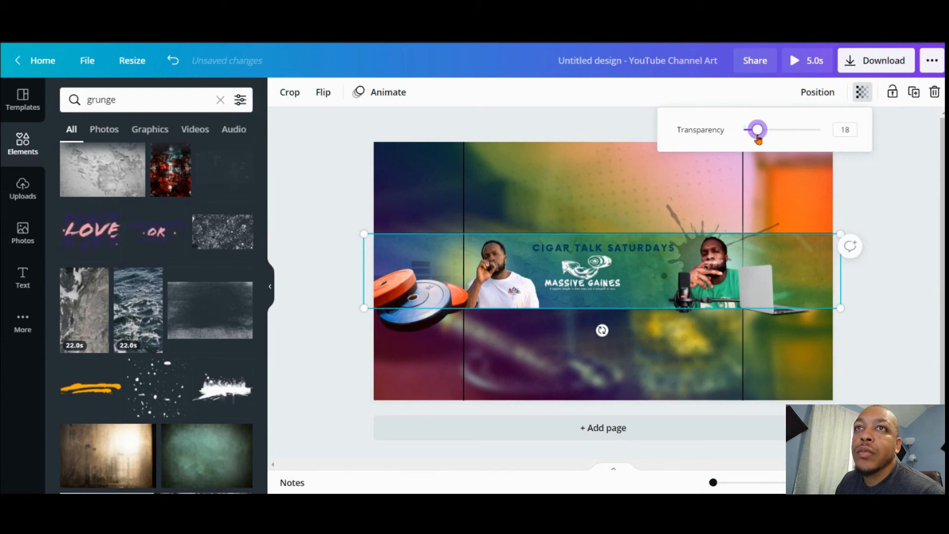
{"action": "left_click", "coordinate": [633, 127]}
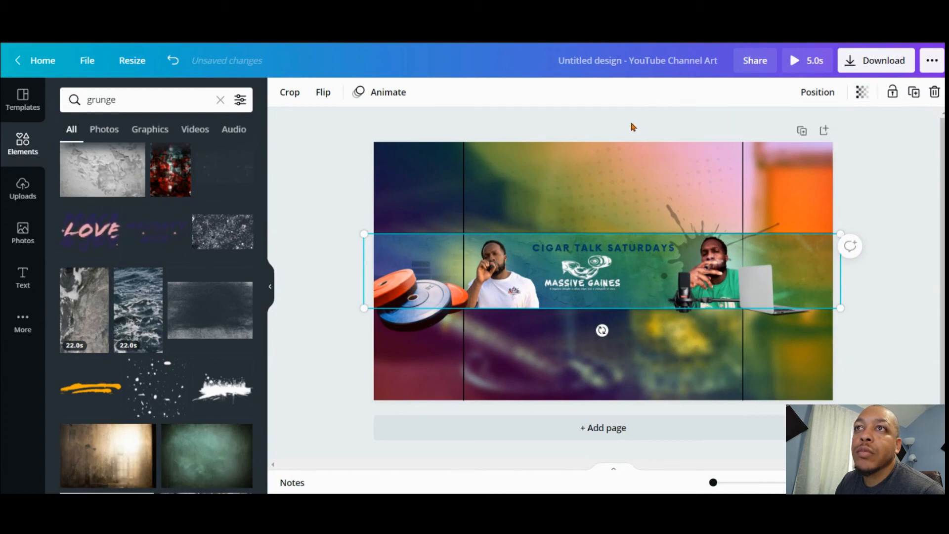
{"action": "left_click", "coordinate": [633, 126]}
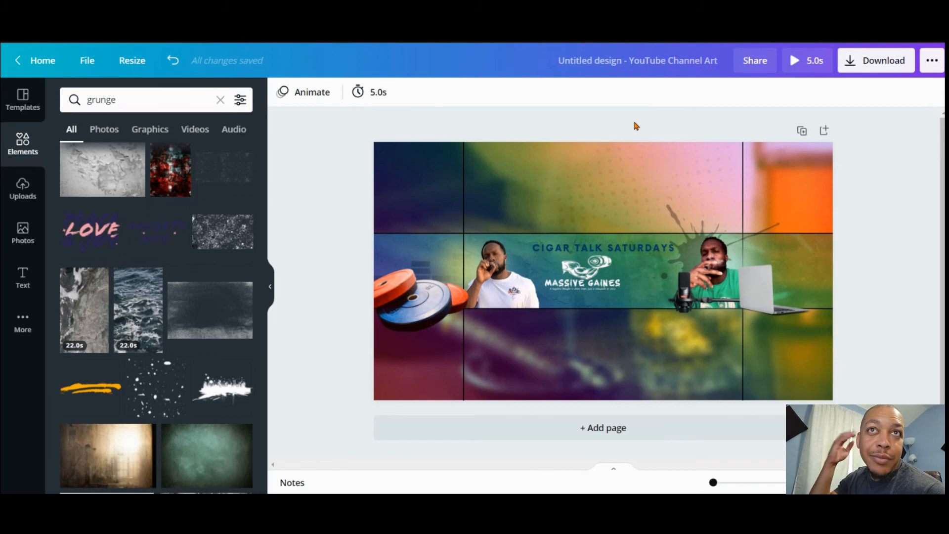
Recolor the CIGAR TALK SATURDAYS title white.
{"action": "left_click", "coordinate": [635, 248]}
{"action": "left_click", "coordinate": [470, 93]}
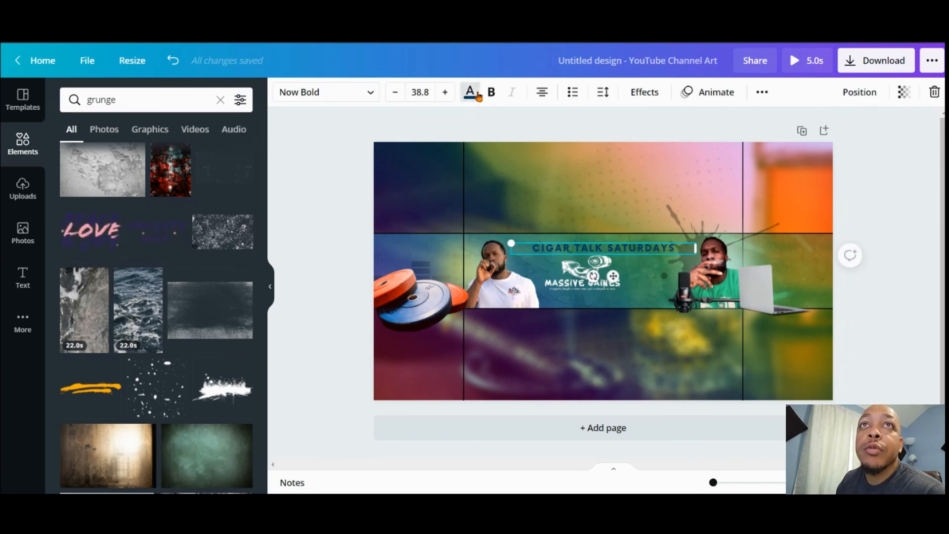
{"action": "left_click", "coordinate": [169, 162]}
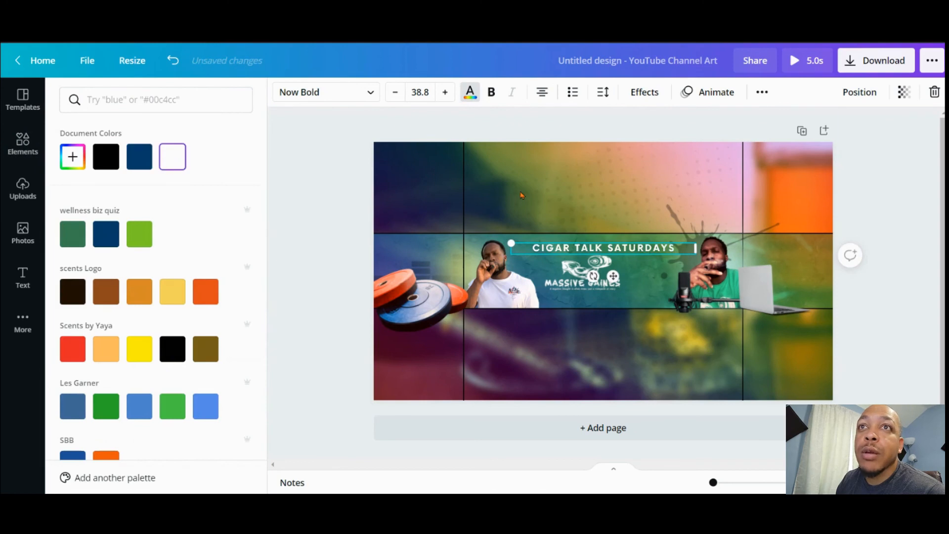
Enlarge the title to font size 46.6 between the two hosts and center the logo beneath it at the band's lower edge.
{"action": "left_click_drag", "start_coordinate": [573, 276], "coordinate": [593, 285]}
{"action": "left_click_drag", "start_coordinate": [644, 304], "coordinate": [675, 320]}
{"action": "left_click_drag", "start_coordinate": [626, 290], "coordinate": [613, 280]}
{"action": "left_click_drag", "start_coordinate": [549, 255], "coordinate": [606, 281]}
{"action": "left_click_drag", "start_coordinate": [568, 248], "coordinate": [569, 286]}
{"action": "left_click_drag", "start_coordinate": [635, 300], "coordinate": [605, 255]}
{"action": "left_click_drag", "start_coordinate": [563, 286], "coordinate": [559, 278]}
{"action": "left_click_drag", "start_coordinate": [604, 255], "coordinate": [604, 292]}
{"action": "left_click_drag", "start_coordinate": [552, 278], "coordinate": [532, 248]}
{"action": "left_click_drag", "start_coordinate": [675, 255], "coordinate": [715, 259]}
Delete the black ink splatter behind the host in the green shirt.
{"action": "left_click", "coordinate": [705, 231]}
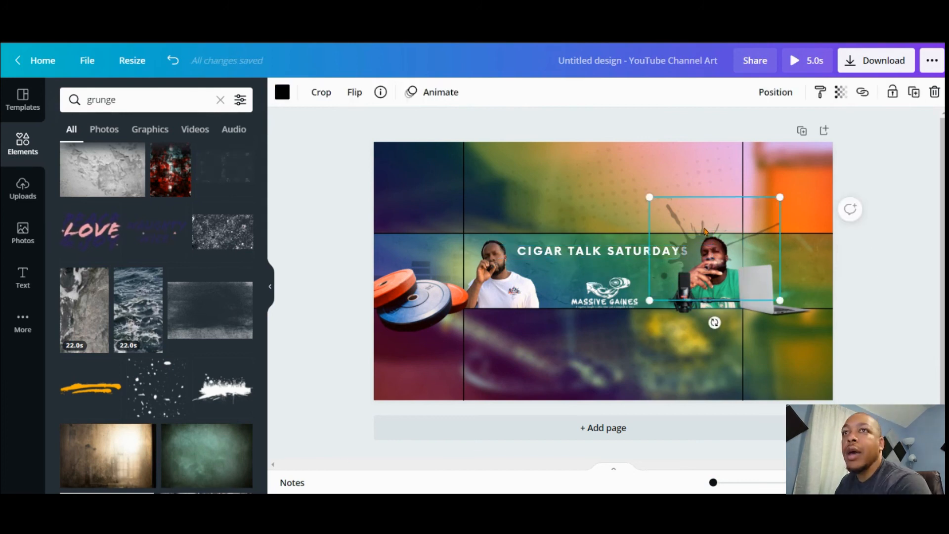
{"action": "key", "text": "Delete"}
Apply the Neon effect to the title at intensity 7 and color the text yellow.
{"action": "left_click", "coordinate": [148, 366]}
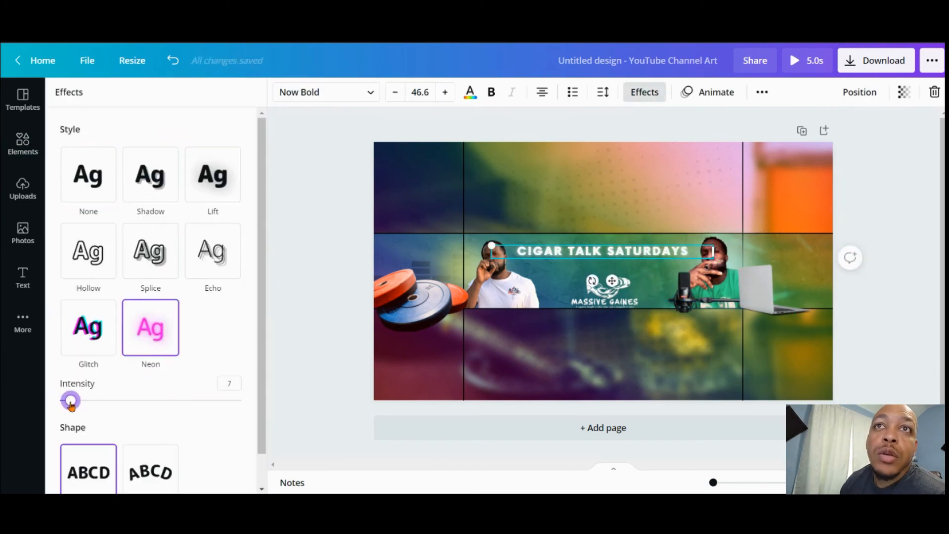
{"action": "left_click", "coordinate": [470, 92]}
{"action": "left_click", "coordinate": [144, 350]}
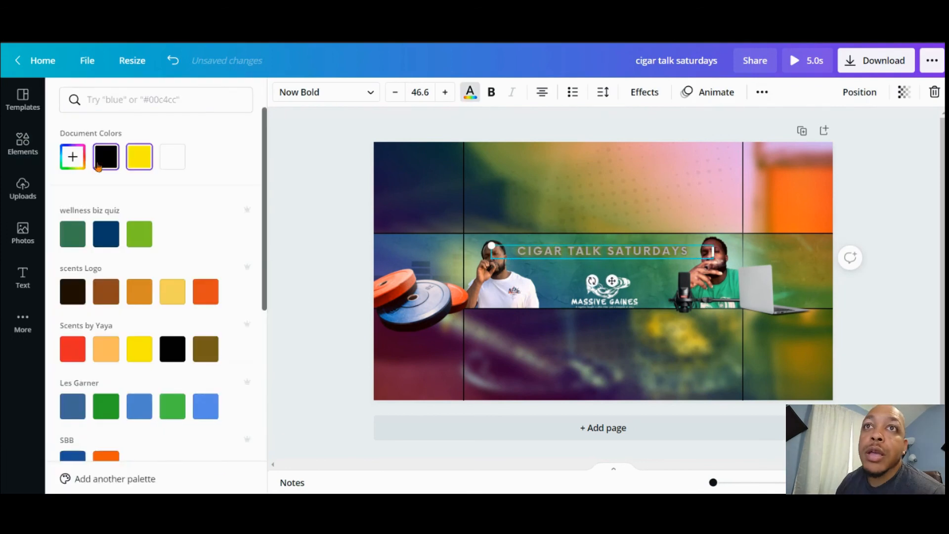
Try a black Hollow outline over the yellow title with a reduced thickness.
{"action": "left_click", "coordinate": [644, 92]}
{"action": "mouse_move", "coordinate": [151, 323]}
{"action": "left_mouse_down"}
{"action": "mouse_move", "coordinate": [138, 322]}
{"action": "mouse_move", "coordinate": [156, 323]}
{"action": "left_mouse_up"}
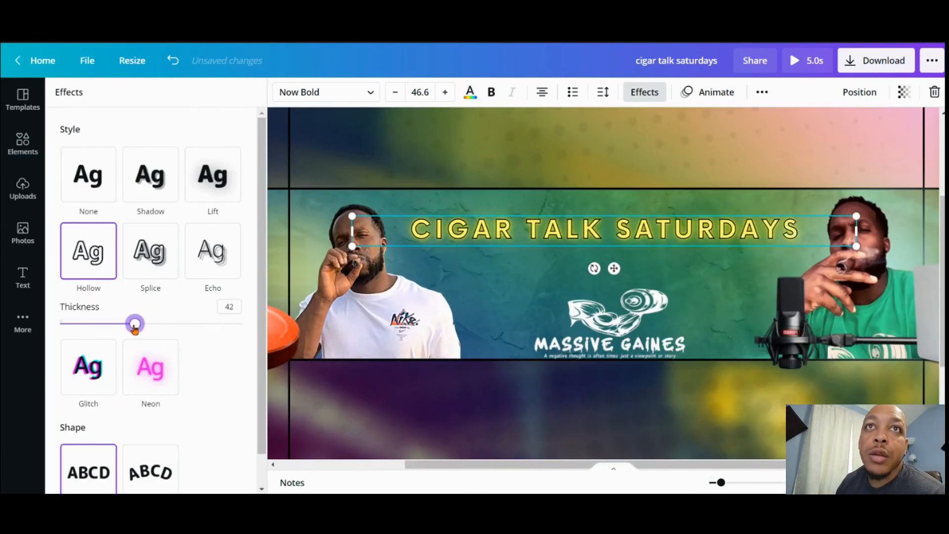
{"action": "left_click_drag", "start_coordinate": [133, 322], "coordinate": [75, 322]}
{"action": "left_click", "coordinate": [546, 146]}
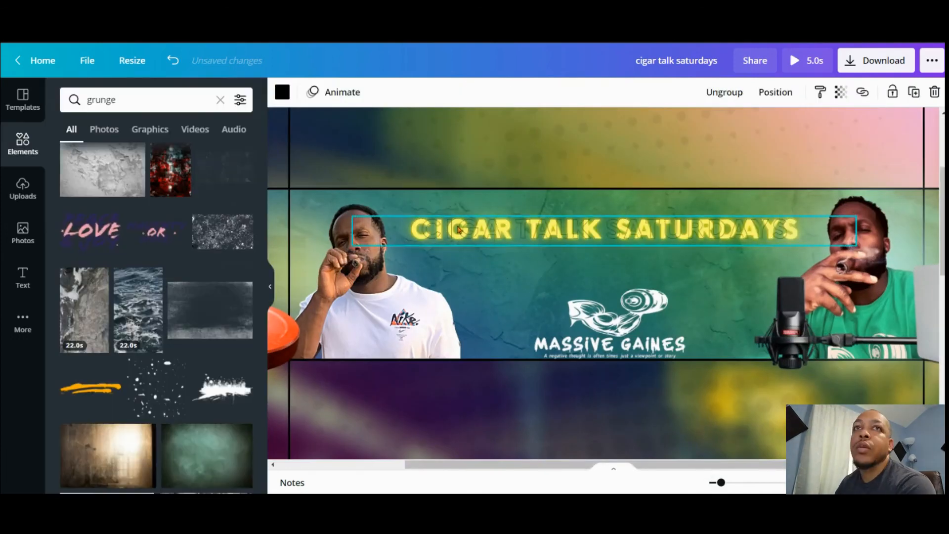
Replace the logo beneath the title with the host-name lettering copied from the CIGAR TALK YOUTUBE INTROS design.
{"action": "left_click_drag", "start_coordinate": [607, 325], "coordinate": [602, 284]}
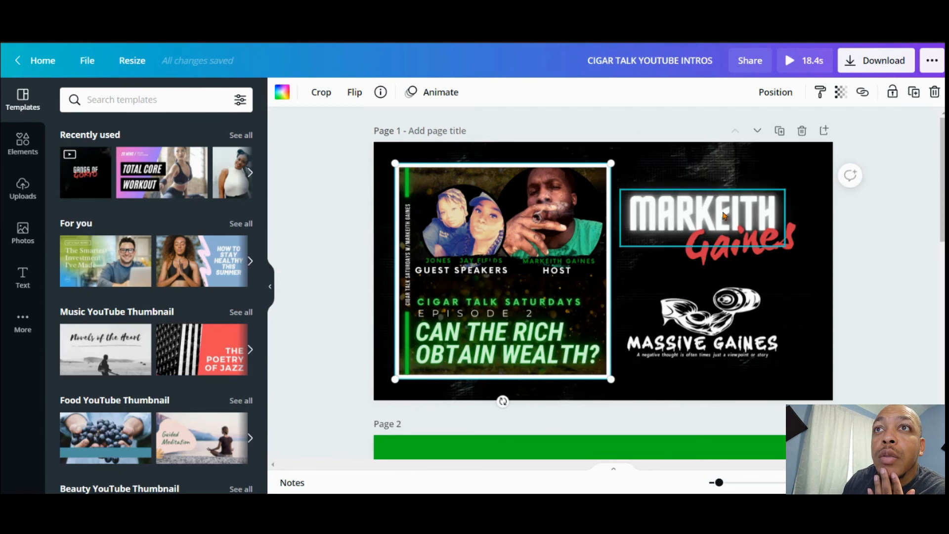
{"action": "left_click", "coordinate": [724, 216]}
{"action": "left_click", "coordinate": [733, 250], "text": "shift"}
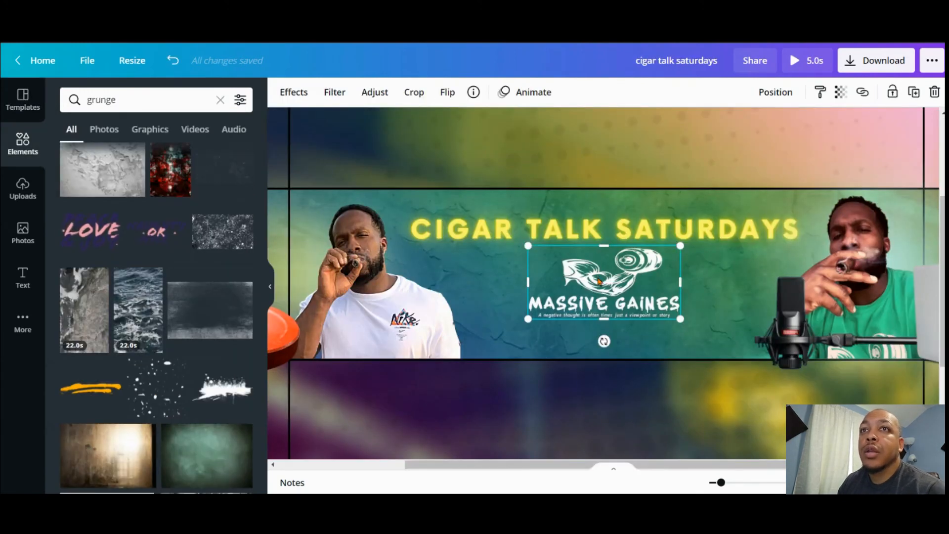
{"action": "key", "text": "Delete"}
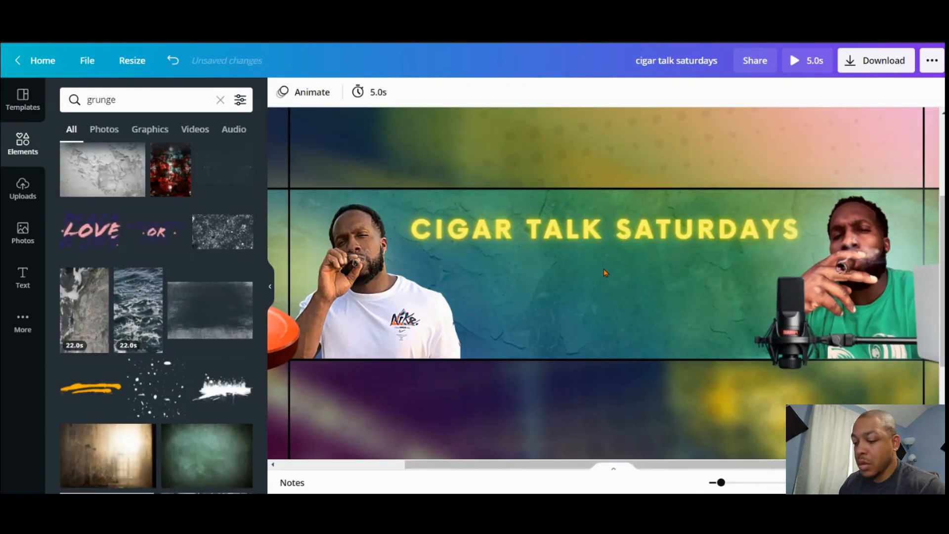
{"action": "key", "text": "ctrl+z"}
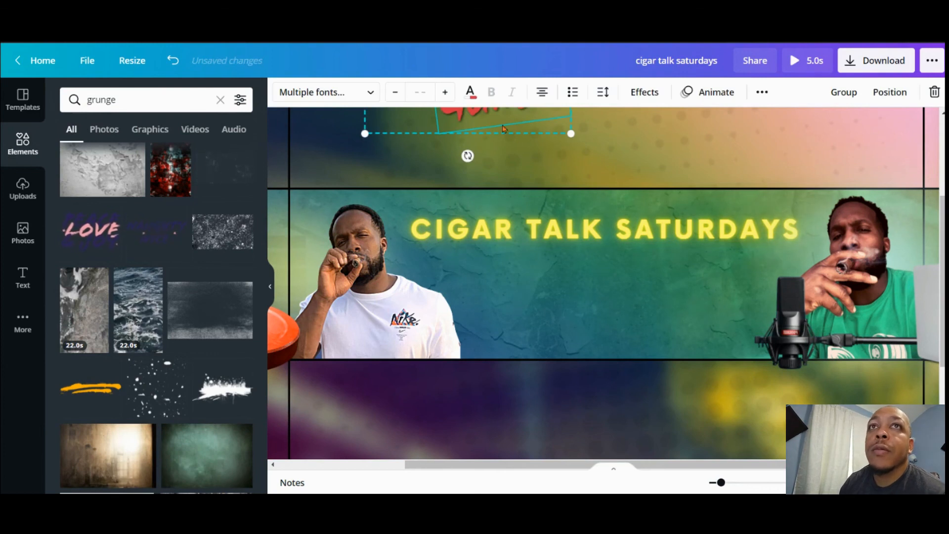
{"action": "key", "text": "ctrl+z"}
{"action": "left_click_drag", "start_coordinate": [557, 232], "coordinate": [623, 325]}
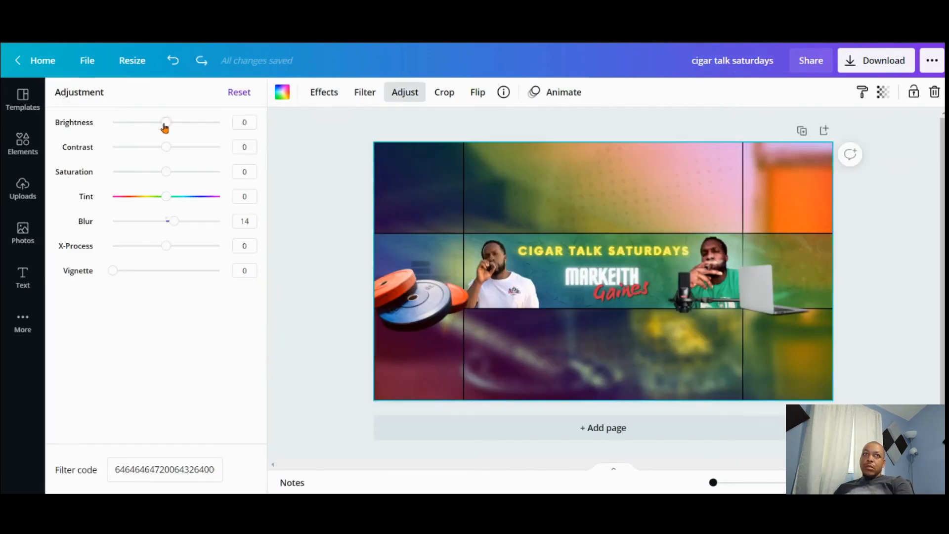
Lower the blurred background photo's brightness and saturation, and recolor the title with the document's red.
{"action": "left_click_drag", "start_coordinate": [165, 124], "coordinate": [132, 124]}
{"action": "left_click_drag", "start_coordinate": [201, 149], "coordinate": [128, 175]}
{"action": "left_click", "coordinate": [326, 134]}
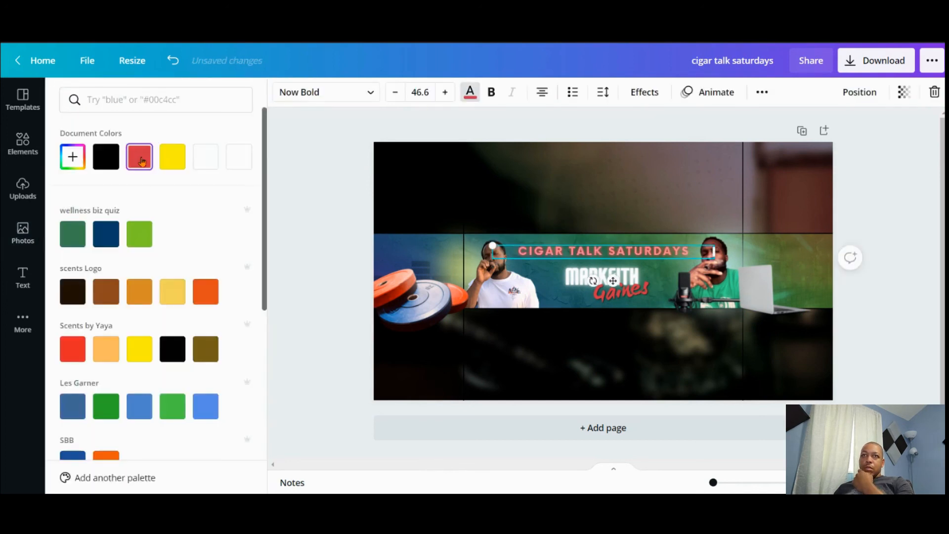
{"action": "left_click", "coordinate": [290, 171]}
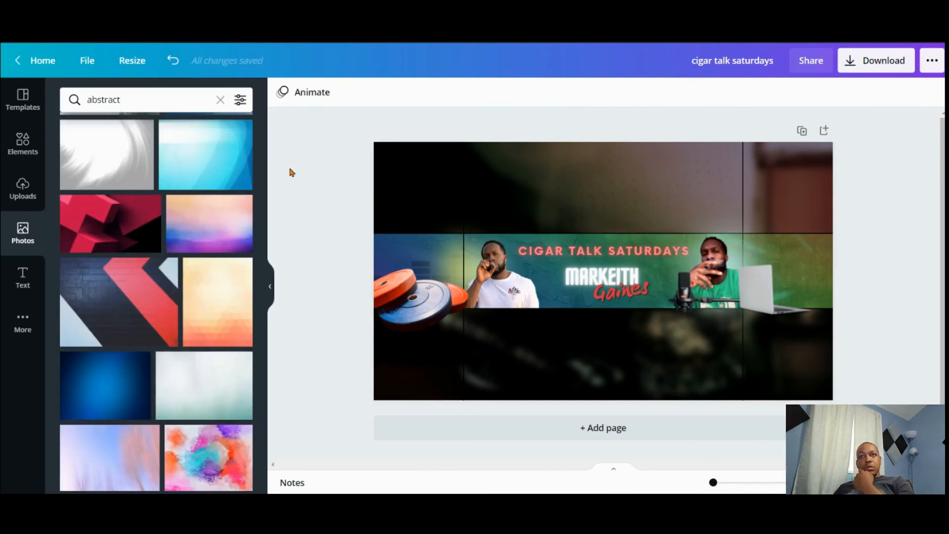
Enlarge the dark texture overlay at the left end of the center band so it extends past the canvas edge.
{"action": "left_click", "coordinate": [421, 265]}
{"action": "left_click_drag", "start_coordinate": [372, 255], "coordinate": [333, 233]}
{"action": "left_click", "coordinate": [292, 206]}
{"action": "left_click", "coordinate": [428, 260]}
{"action": "left_click", "coordinate": [324, 183]}
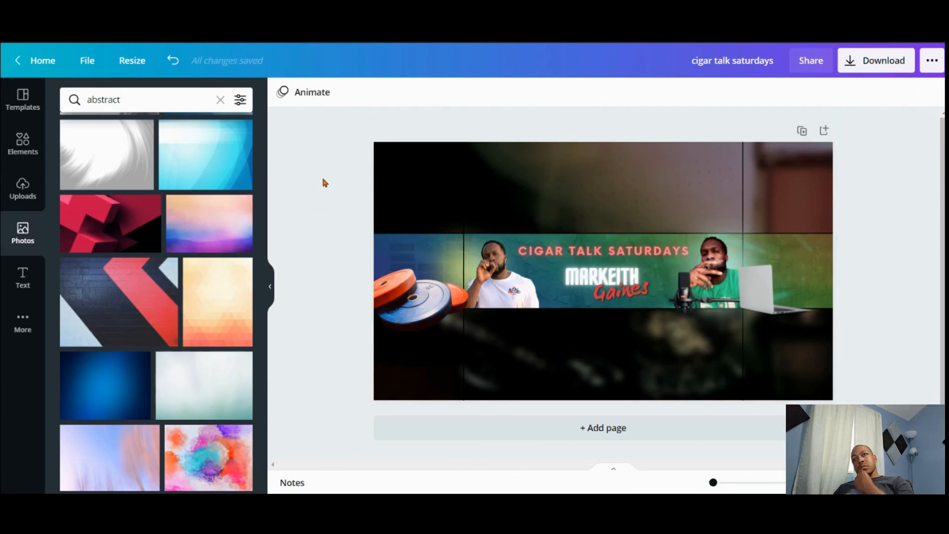
Delete the rainbow-tinted image from the center band and set the remaining gray texture image's transparency to 18.
{"action": "left_click", "coordinate": [818, 254]}
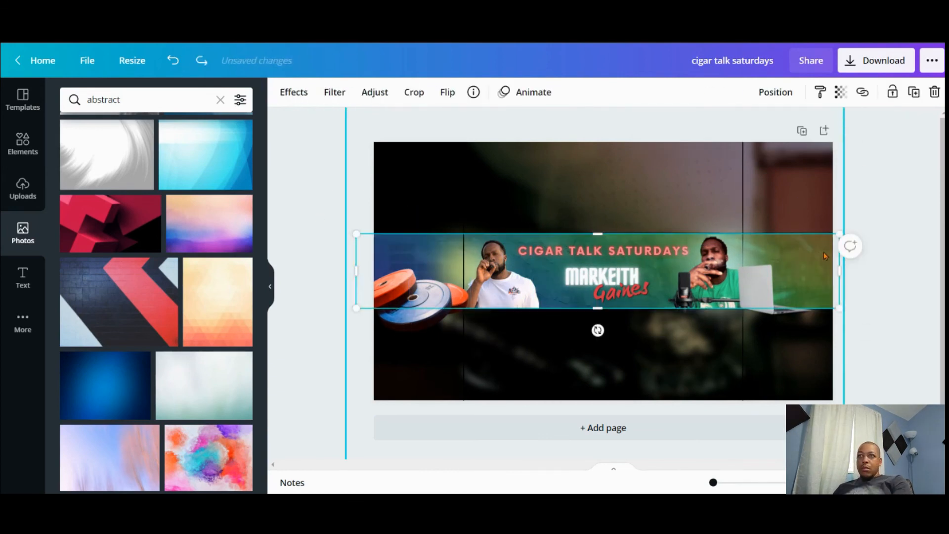
{"action": "key", "text": "Delete"}
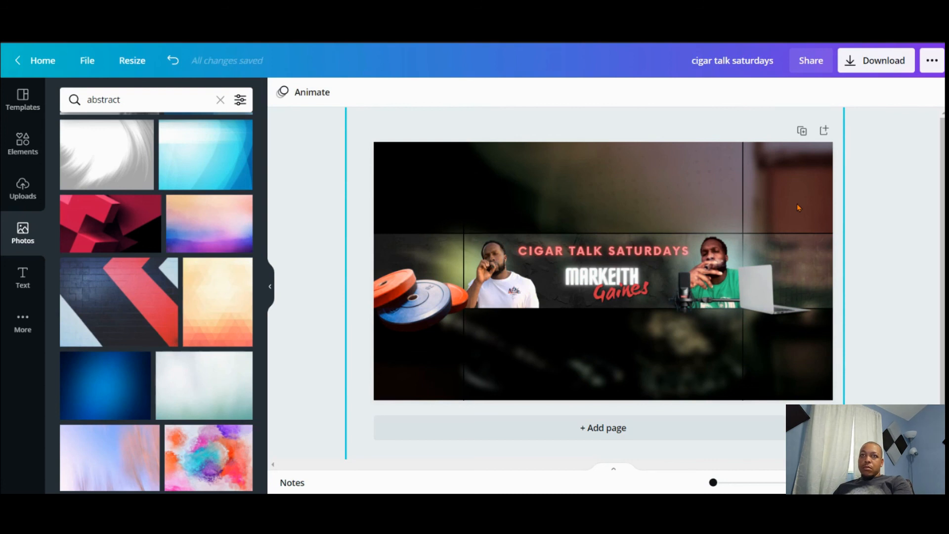
{"action": "left_click", "coordinate": [806, 254]}
{"action": "left_click", "coordinate": [840, 92]}
{"action": "left_click_drag", "start_coordinate": [799, 129], "coordinate": [734, 131]}
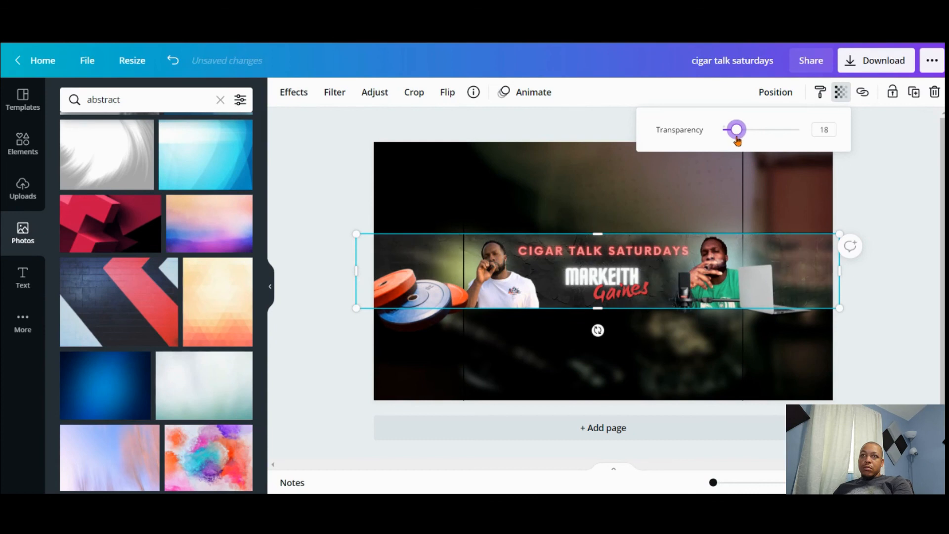
{"action": "left_click", "coordinate": [303, 163]}
Search the photos for "abstract black" and add the picture of glossy black spheres to the canvas.
{"action": "left_click", "coordinate": [22, 143]}
{"action": "left_click", "coordinate": [28, 228]}
{"action": "left_click", "coordinate": [125, 99]}
{"action": "type", "text": "abstract black"}
{"action": "key", "text": "Return"}
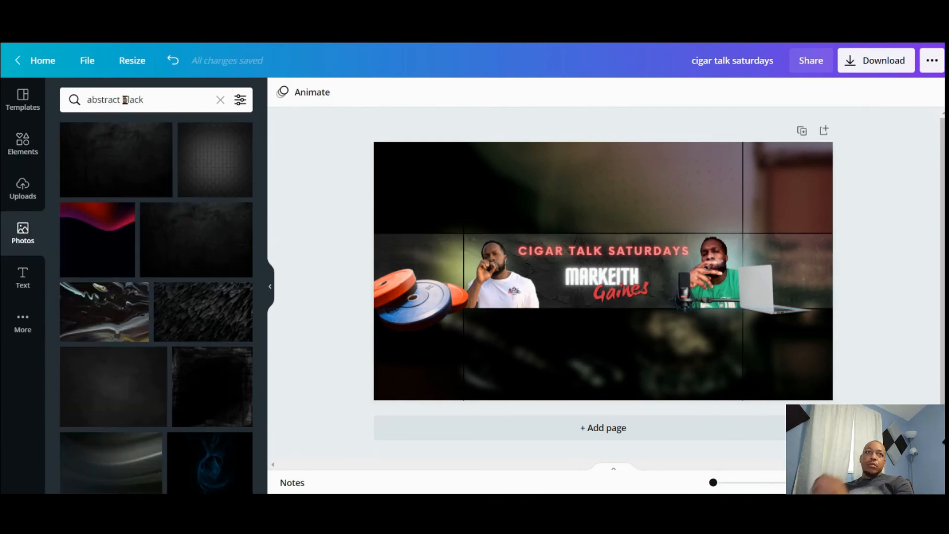
{"action": "scroll", "coordinate": [146, 239], "scroll_direction": "down", "scroll_amount": 13}
{"action": "left_click", "coordinate": [165, 193]}
Resize and crop the black spheres photo to fill the full width and height of the center band.
{"action": "left_click_drag", "start_coordinate": [603, 167], "coordinate": [603, 234]}
{"action": "left_click_drag", "start_coordinate": [418, 321], "coordinate": [368, 321]}
{"action": "left_click_drag", "start_coordinate": [786, 302], "coordinate": [839, 294]}
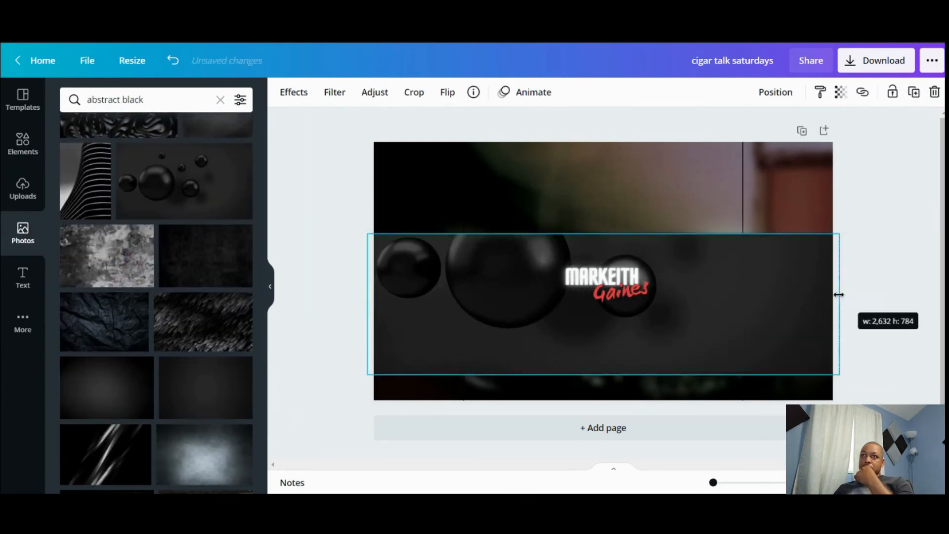
{"action": "left_click_drag", "start_coordinate": [603, 375], "coordinate": [603, 308]}
Send the black spheres photo backward behind the hosts and title, and lower its transparency value slightly.
{"action": "left_click", "coordinate": [775, 93]}
{"action": "left_click", "coordinate": [707, 127]}
{"action": "left_click", "coordinate": [707, 127]}
{"action": "left_click", "coordinate": [684, 104]}
{"action": "left_click", "coordinate": [841, 93]}
{"action": "mouse_move", "coordinate": [800, 131]}
{"action": "left_mouse_down"}
{"action": "mouse_move", "coordinate": [766, 135]}
{"action": "mouse_move", "coordinate": [795, 134]}
{"action": "left_mouse_up"}
Delete the gray texture image covering the black spheres photo in the center band.
{"action": "left_click", "coordinate": [809, 259]}
{"action": "left_click", "coordinate": [811, 263]}
{"action": "key", "text": "Delete"}
{"action": "key", "text": "ctrl+z"}
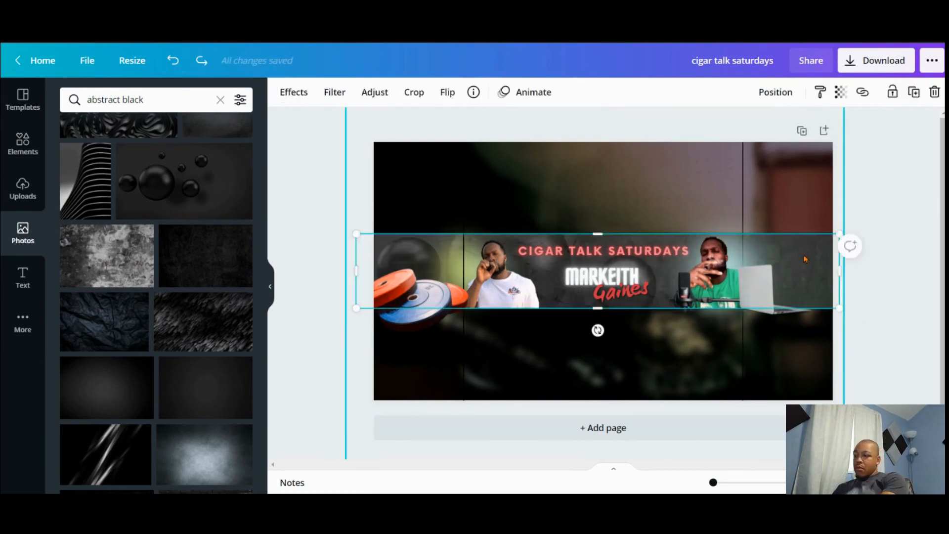
{"action": "key", "text": "Escape"}
Check the transparency setting of the dark texture overlay at the left end of the band.
{"action": "left_click", "coordinate": [451, 254]}
{"action": "left_click", "coordinate": [840, 92]}
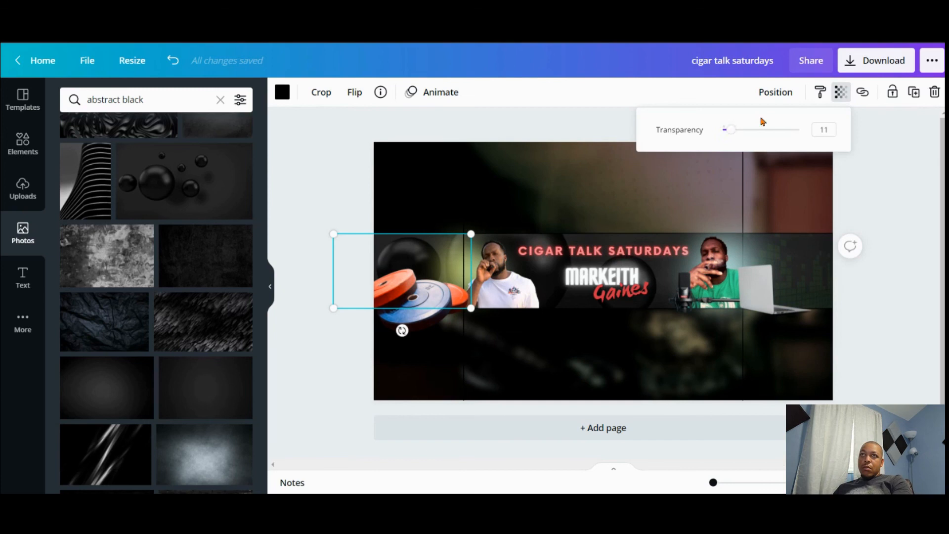
{"action": "left_click", "coordinate": [881, 199]}
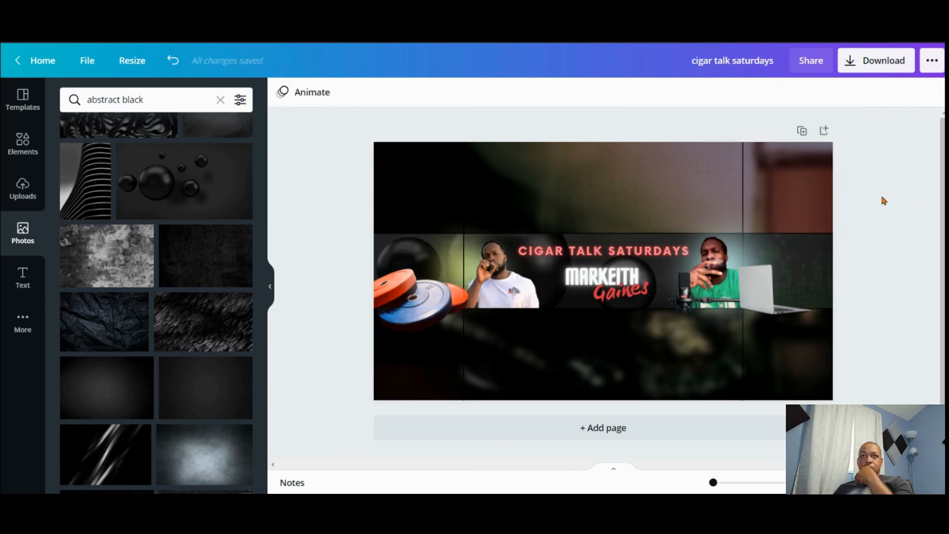
Try stretching the black spheres photo upward and downward over the whole canvas, and undo the last changes.
{"action": "left_click", "coordinate": [808, 243]}
{"action": "left_click", "coordinate": [866, 330]}
{"action": "left_click", "coordinate": [664, 277]}
{"action": "left_click_drag", "start_coordinate": [603, 234], "coordinate": [608, 142]}
{"action": "left_click_drag", "start_coordinate": [603, 308], "coordinate": [603, 404]}
{"action": "left_click_drag", "start_coordinate": [607, 141], "coordinate": [607, 132]}
{"action": "left_click", "coordinate": [424, 133]}
{"action": "key", "text": "Delete"}
{"action": "left_click", "coordinate": [173, 61]}
{"action": "left_click", "coordinate": [173, 61]}
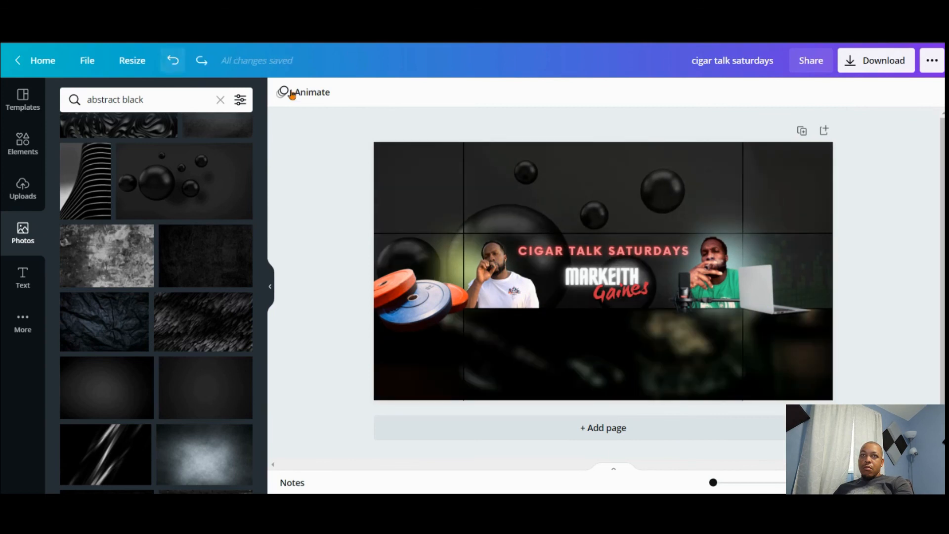
Try the black spheres photo across the full canvas at transparency 100, and undo it back to the band size.
{"action": "left_click", "coordinate": [460, 263]}
{"action": "left_click_drag", "start_coordinate": [603, 308], "coordinate": [604, 404]}
{"action": "left_click", "coordinate": [840, 92]}
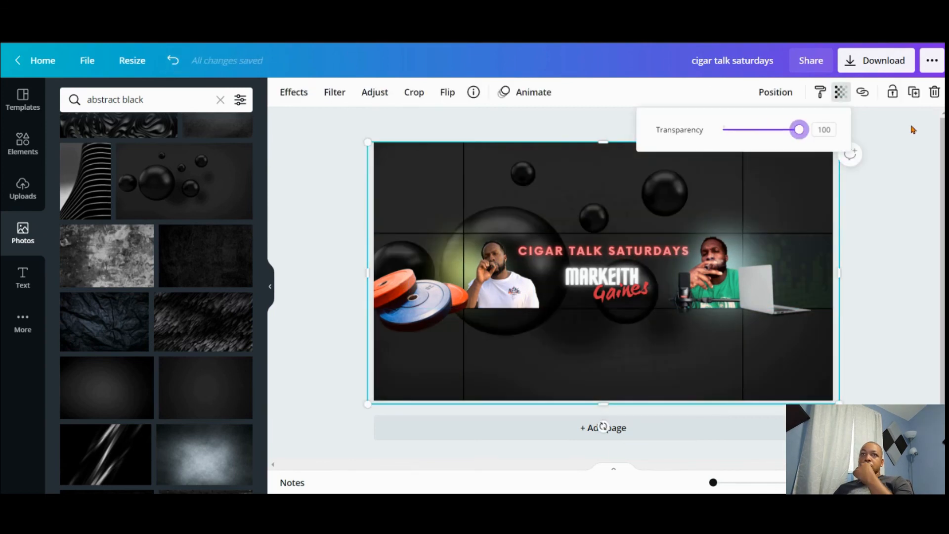
{"action": "left_click", "coordinate": [173, 61]}
{"action": "left_click", "coordinate": [339, 147]}
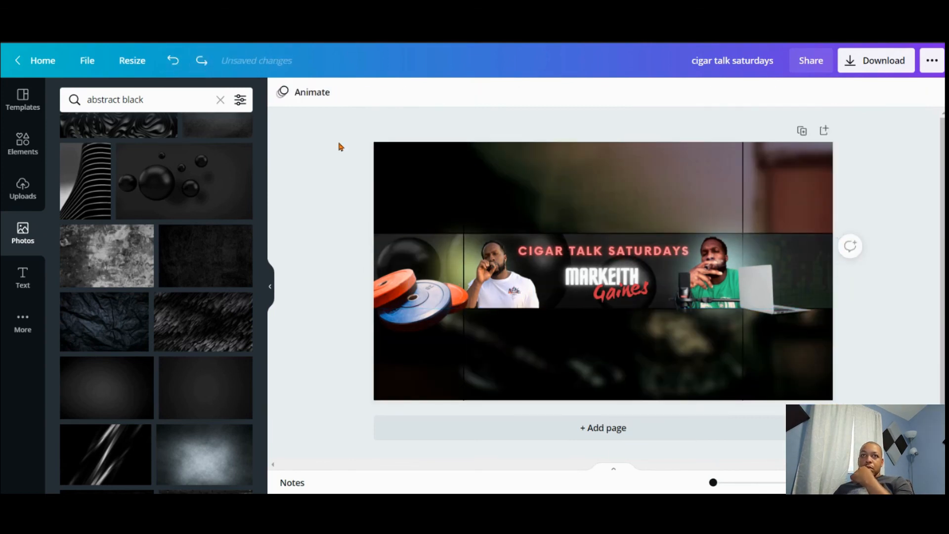
Adjust the laptop image with lower brightness, higher contrast, a shifted tint and some X-Process.
{"action": "left_click", "coordinate": [775, 291]}
{"action": "left_click", "coordinate": [374, 92]}
{"action": "left_click_drag", "start_coordinate": [167, 198], "coordinate": [123, 198]}
{"action": "left_click_drag", "start_coordinate": [166, 122], "coordinate": [136, 124]}
{"action": "mouse_move", "coordinate": [166, 147]}
{"action": "left_mouse_down"}
{"action": "mouse_move", "coordinate": [135, 151]}
{"action": "mouse_move", "coordinate": [180, 149]}
{"action": "left_mouse_up"}
{"action": "left_click_drag", "start_coordinate": [166, 246], "coordinate": [221, 246]}
{"action": "left_click_drag", "start_coordinate": [124, 197], "coordinate": [132, 197]}
{"action": "left_click_drag", "start_coordinate": [220, 246], "coordinate": [190, 247]}
Apply the Cherry duotone effect to the weight plates and set its highlights to a pure red.
{"action": "left_click", "coordinate": [409, 296]}
{"action": "left_click", "coordinate": [311, 94]}
{"action": "scroll", "coordinate": [207, 302], "scroll_direction": "down", "scroll_amount": 3}
{"action": "left_click", "coordinate": [89, 295]}
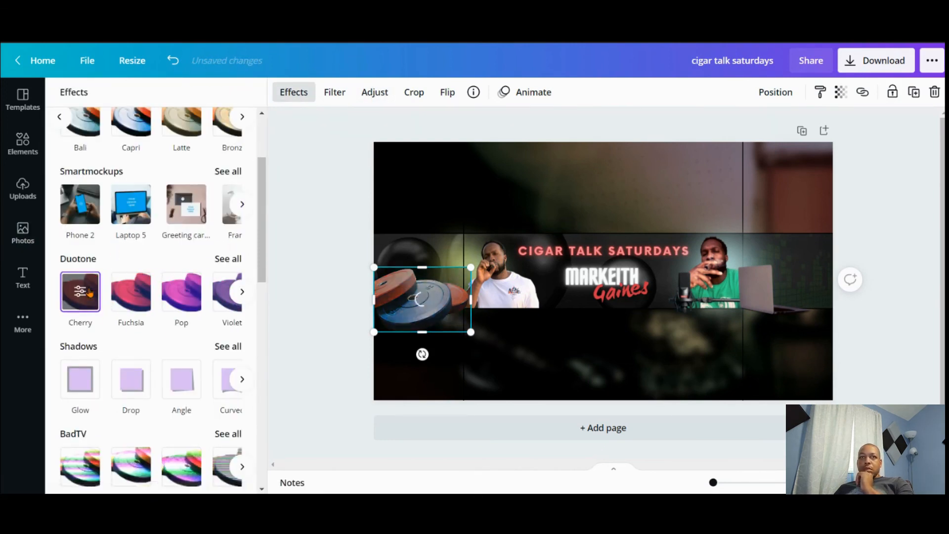
{"action": "left_click", "coordinate": [82, 293]}
{"action": "left_click", "coordinate": [240, 141]}
{"action": "left_click", "coordinate": [249, 194]}
{"action": "left_click", "coordinate": [394, 223]}
{"action": "left_click", "coordinate": [387, 297]}
{"action": "left_click_drag", "start_coordinate": [387, 296], "coordinate": [390, 297]}
Set the weight plates' duotone shadows to black, reduce the intensity and apply the effect.
{"action": "left_click", "coordinate": [240, 184]}
{"action": "left_click", "coordinate": [276, 238]}
{"action": "left_click_drag", "start_coordinate": [249, 236], "coordinate": [212, 236]}
{"action": "left_click", "coordinate": [212, 473]}
{"action": "left_click", "coordinate": [327, 391]}
Add a duotone effect to the laptop image and set its highlights to a pure red.
{"action": "left_click", "coordinate": [774, 291]}
{"action": "left_click", "coordinate": [294, 92]}
{"action": "scroll", "coordinate": [148, 247], "scroll_direction": "down", "scroll_amount": 2}
{"action": "left_click", "coordinate": [131, 332]}
{"action": "left_click", "coordinate": [131, 332]}
{"action": "left_click", "coordinate": [237, 142]}
{"action": "left_click", "coordinate": [248, 194]}
{"action": "left_click", "coordinate": [394, 222]}
Set the laptop's duotone shadows to black, reduce the intensity and apply the effect.
{"action": "left_click", "coordinate": [238, 184]}
{"action": "left_click", "coordinate": [277, 238]}
{"action": "left_click_drag", "start_coordinate": [249, 236], "coordinate": [215, 236]}
{"action": "left_click", "coordinate": [213, 473]}
Add a duotone effect to the full-canvas cigar background with highlights in #FF0000.
{"action": "left_click", "coordinate": [600, 153]}
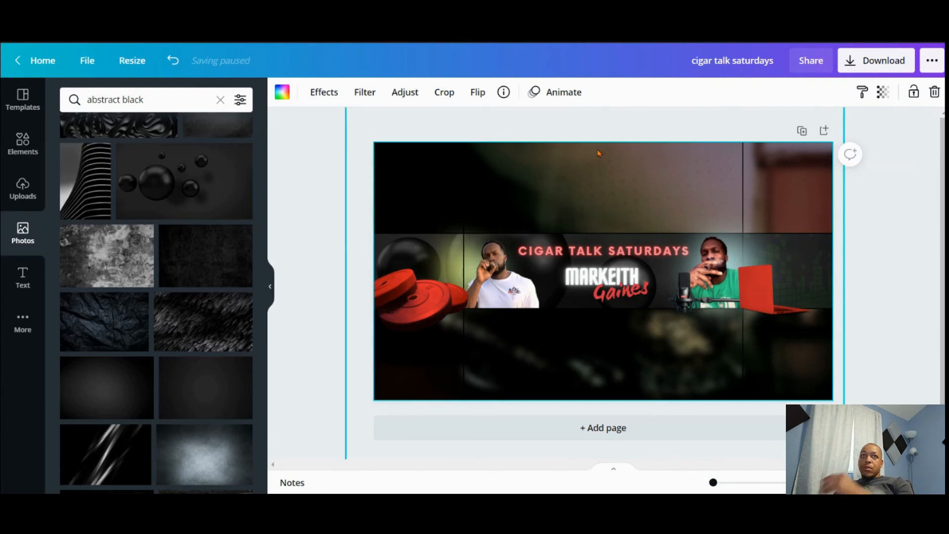
{"action": "left_click", "coordinate": [324, 92]}
{"action": "left_click", "coordinate": [131, 405]}
{"action": "left_click", "coordinate": [131, 408]}
{"action": "left_click", "coordinate": [238, 148]}
{"action": "left_click", "coordinate": [248, 194]}
{"action": "left_click", "coordinate": [394, 222]}
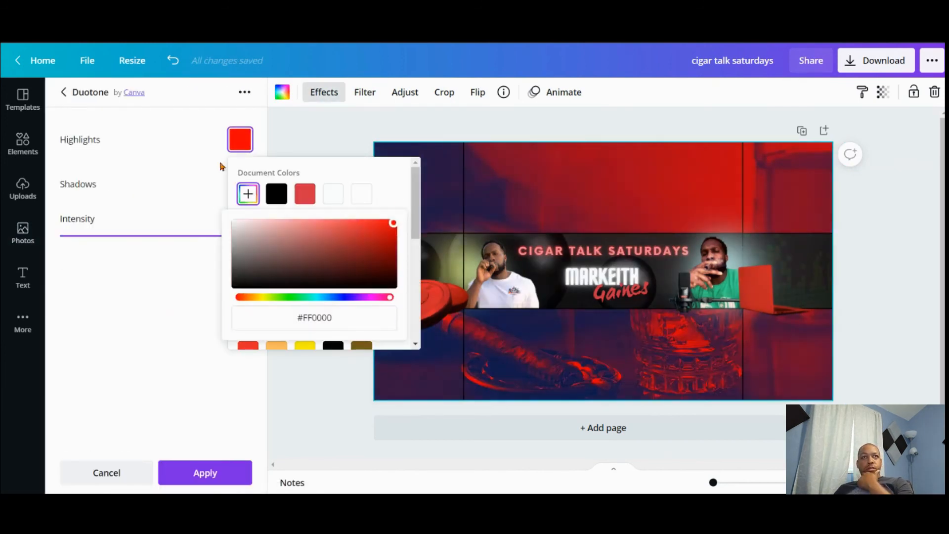
Set the background's duotone shadows to black, keep its highlights red and apply the effect.
{"action": "left_click", "coordinate": [238, 185]}
{"action": "left_click", "coordinate": [277, 238]}
{"action": "left_click", "coordinate": [239, 141]}
{"action": "left_click", "coordinate": [277, 194]}
{"action": "left_click", "coordinate": [237, 191]}
{"action": "left_click", "coordinate": [238, 186]}
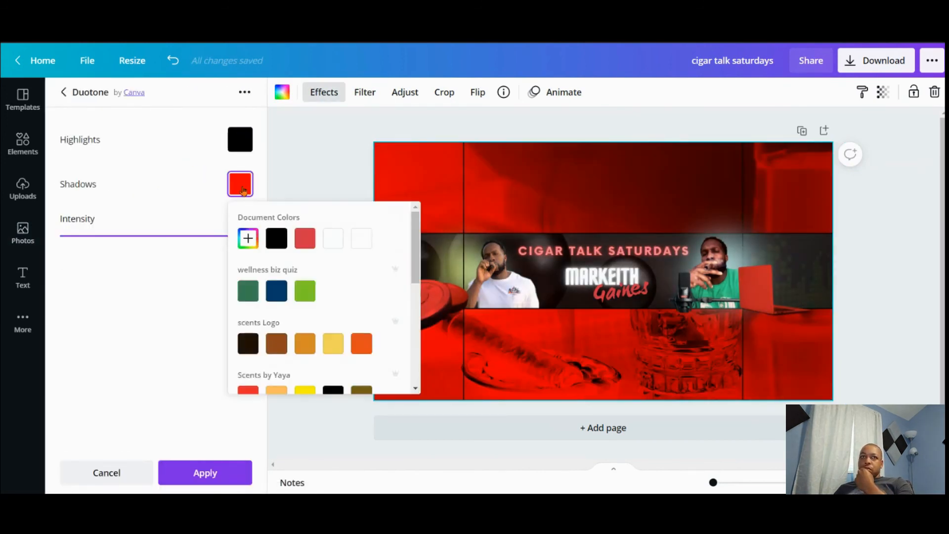
{"action": "left_click", "coordinate": [276, 238]}
{"action": "left_click", "coordinate": [239, 141]}
{"action": "left_click", "coordinate": [249, 193]}
{"action": "left_click", "coordinate": [394, 222]}
{"action": "left_click", "coordinate": [183, 153]}
{"action": "left_click", "coordinate": [208, 473]}
Blur the red duotone background to 13 and lower its brightness.
{"action": "left_click", "coordinate": [405, 92]}
{"action": "left_click_drag", "start_coordinate": [166, 221], "coordinate": [177, 221]}
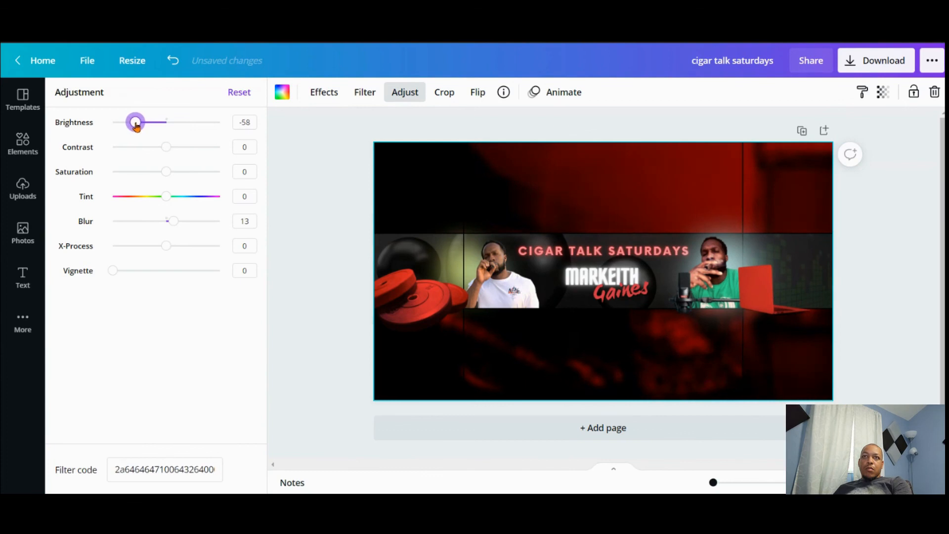
{"action": "left_click_drag", "start_coordinate": [133, 122], "coordinate": [140, 122]}
{"action": "left_click_drag", "start_coordinate": [166, 147], "coordinate": [148, 172]}
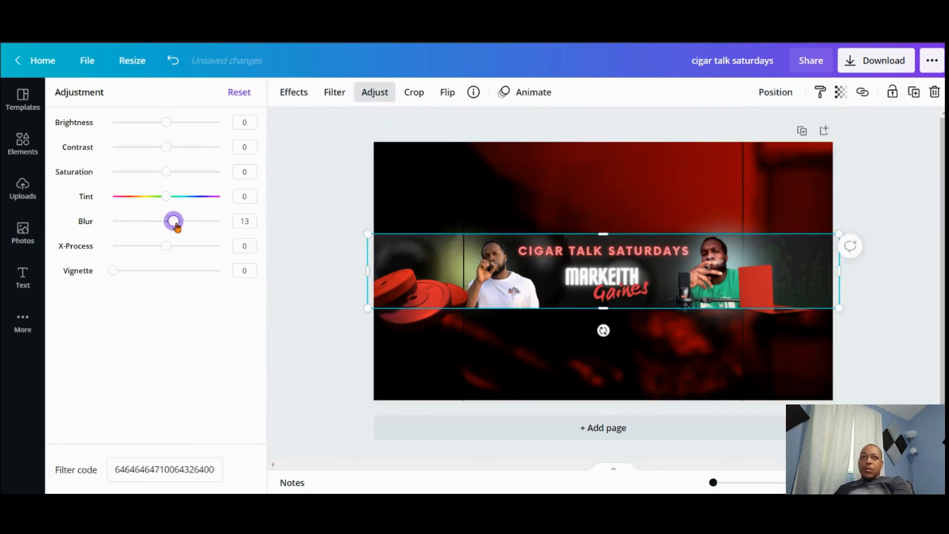
Blur the black spheres photo in the center band.
{"action": "mouse_move", "coordinate": [177, 225]}
{"action": "left_mouse_down"}
{"action": "mouse_move", "coordinate": [158, 224]}
{"action": "mouse_move", "coordinate": [184, 222]}
{"action": "left_mouse_up"}
{"action": "left_click", "coordinate": [282, 159]}
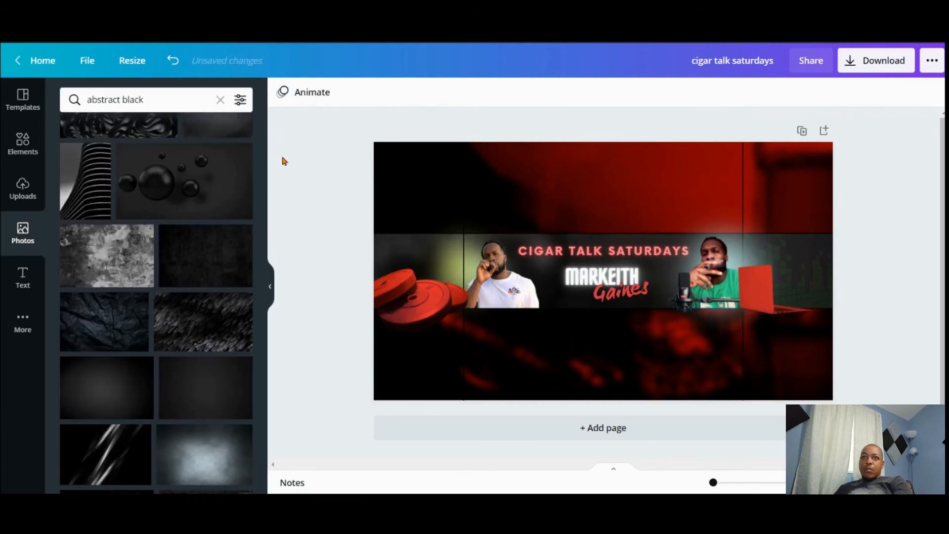
Make the glow behind the left host much more transparent and look at its available effects.
{"action": "left_click", "coordinate": [421, 252]}
{"action": "left_click", "coordinate": [840, 92]}
{"action": "left_click_drag", "start_coordinate": [801, 129], "coordinate": [745, 129]}
{"action": "left_click", "coordinate": [302, 94]}
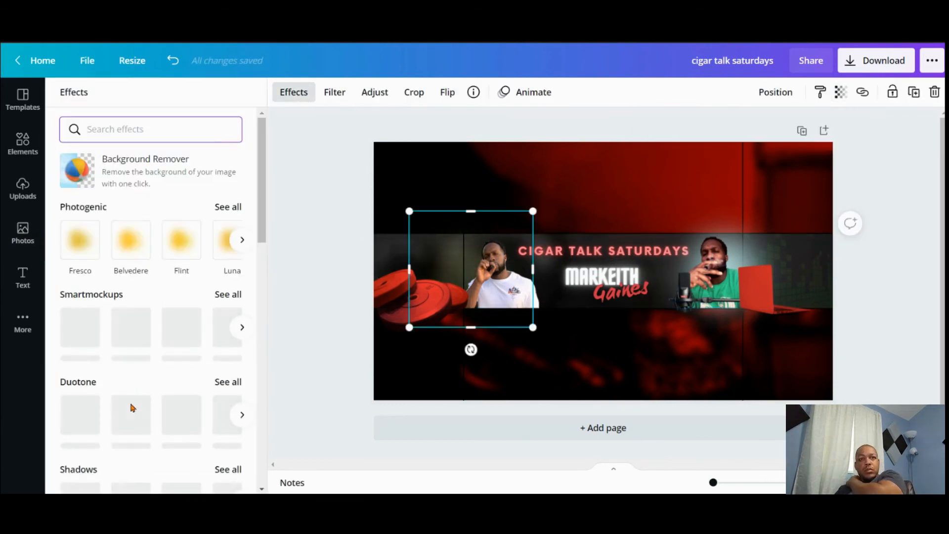
{"action": "left_click", "coordinate": [326, 174]}
Check the transparency and layer position options of the black graphic behind the title and name lettering.
{"action": "key", "text": "Tab"}
{"action": "key", "text": "Tab"}
{"action": "key", "text": "Tab"}
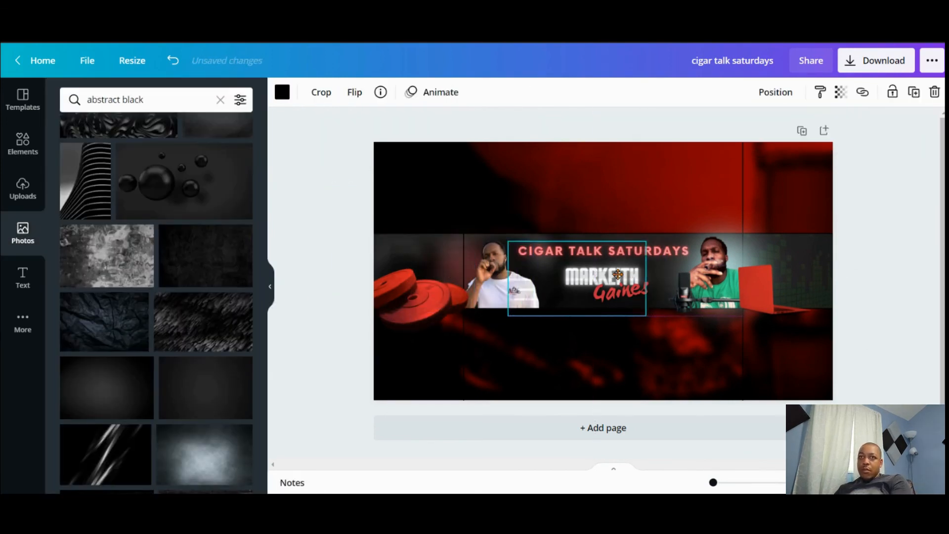
{"action": "left_click", "coordinate": [841, 92]}
{"action": "mouse_move", "coordinate": [730, 130]}
{"action": "left_mouse_down"}
{"action": "mouse_move", "coordinate": [790, 130]}
{"action": "mouse_move", "coordinate": [730, 134]}
{"action": "left_mouse_up"}
{"action": "left_click", "coordinate": [776, 92]}
{"action": "left_click", "coordinate": [775, 91]}
{"action": "left_click", "coordinate": [840, 92]}
{"action": "left_click", "coordinate": [324, 168]}
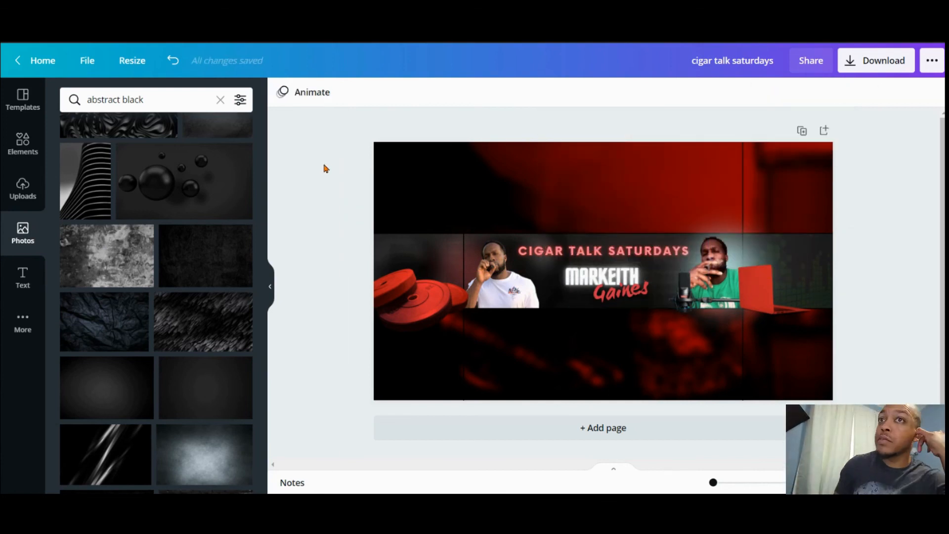
Bring the microphone forward and move it slightly left, beside the right host.
{"action": "left_click", "coordinate": [683, 288]}
{"action": "left_click", "coordinate": [776, 92]}
{"action": "left_click", "coordinate": [625, 156]}
{"action": "key", "text": "ctrl+z"}
{"action": "left_click_drag", "start_coordinate": [678, 289], "coordinate": [662, 287]}
{"action": "left_click", "coordinate": [338, 173]}
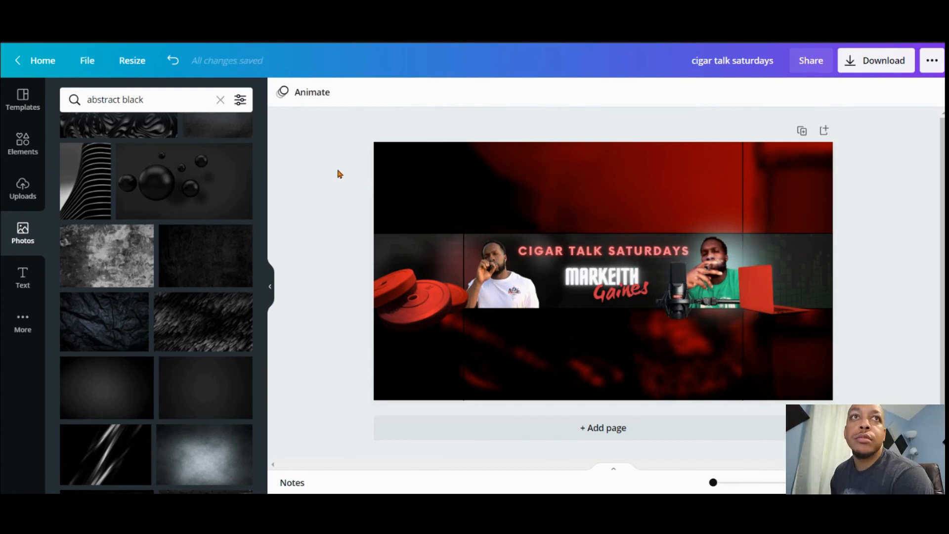
Add another black spheres photo, enlarge it over the whole canvas and send it backward.
{"action": "left_click", "coordinate": [184, 180]}
{"action": "left_click_drag", "start_coordinate": [603, 271], "coordinate": [436, 174]}
{"action": "left_click_drag", "start_coordinate": [502, 211], "coordinate": [841, 402]}
{"action": "left_click", "coordinate": [775, 92]}
{"action": "left_click", "coordinate": [730, 155]}
Set the full-canvas spheres photo's transparency to 48 and remove its background.
{"action": "left_click", "coordinate": [841, 92]}
{"action": "left_click_drag", "start_coordinate": [799, 130], "coordinate": [760, 131]}
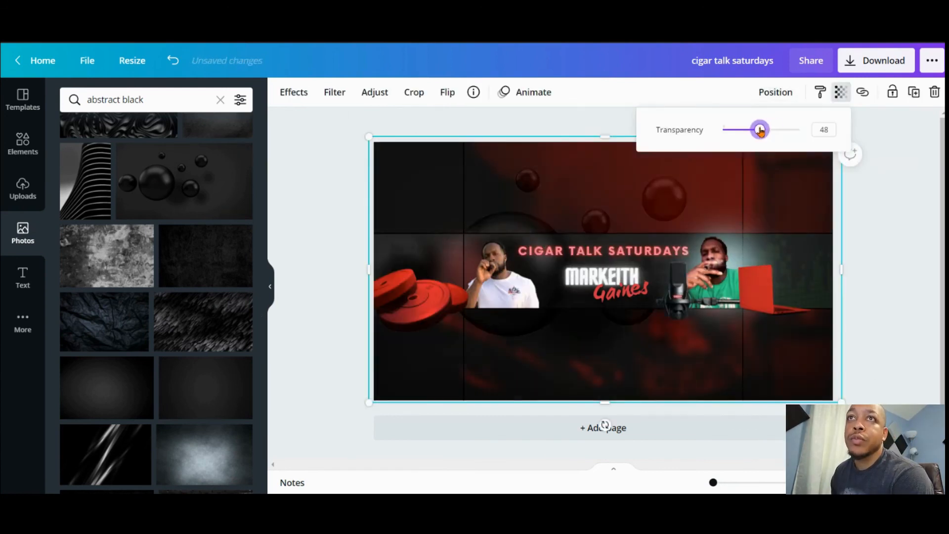
{"action": "left_click", "coordinate": [293, 92]}
{"action": "left_click", "coordinate": [99, 170]}
Reduce the spheres cutout so that it covers the upper-left part of the canvas.
{"action": "left_click", "coordinate": [775, 92]}
{"action": "left_click", "coordinate": [692, 95]}
{"action": "mouse_move", "coordinate": [369, 137]}
{"action": "left_mouse_down"}
{"action": "mouse_move", "coordinate": [506, 214]}
{"action": "mouse_move", "coordinate": [360, 131]}
{"action": "left_mouse_up"}
{"action": "left_click", "coordinate": [654, 150]}
{"action": "left_click", "coordinate": [608, 336]}
{"action": "left_click_drag", "start_coordinate": [842, 403], "coordinate": [689, 316]}
Set the spheres cutout's transparency to 33 and place a copy over the lower-right part of the canvas.
{"action": "left_click", "coordinate": [840, 92]}
{"action": "left_click_drag", "start_coordinate": [760, 130], "coordinate": [749, 130]}
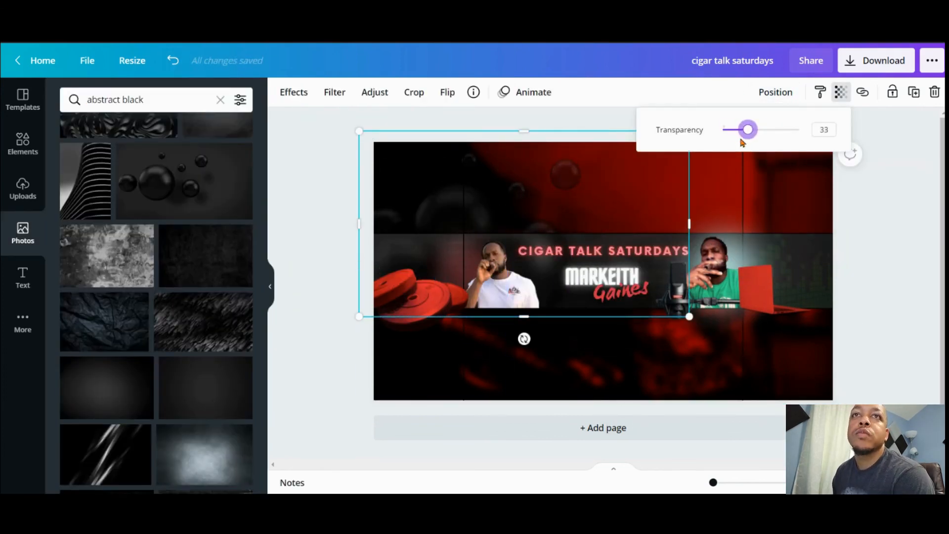
{"action": "left_click_drag", "start_coordinate": [565, 222], "coordinate": [767, 341]}
{"action": "left_click", "coordinate": [660, 126]}
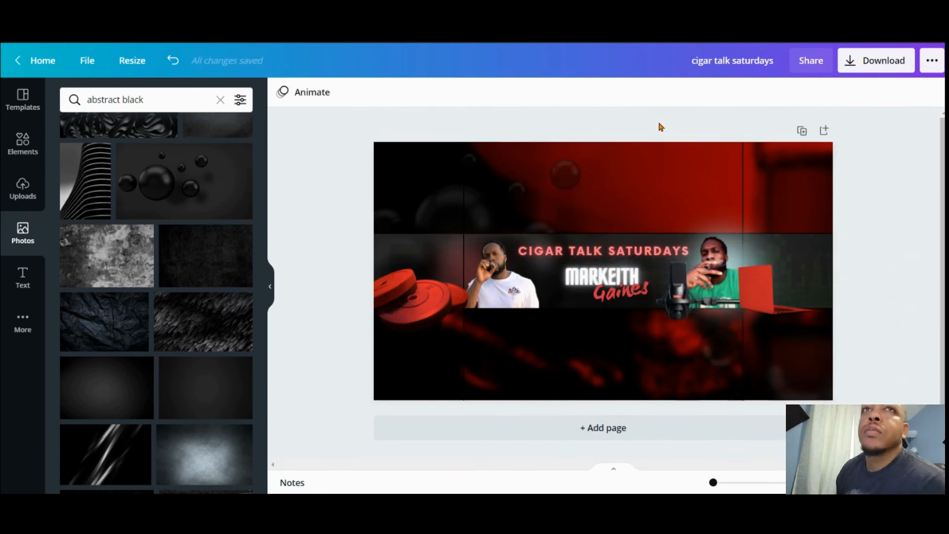
Duplicate the page and delete the guide lines around the center band on the copy.
{"action": "left_click", "coordinate": [802, 130]}
{"action": "left_click", "coordinate": [466, 237]}
{"action": "left_click", "coordinate": [744, 207]}
{"action": "key", "text": "Delete"}
{"action": "left_click", "coordinate": [636, 255]}
{"action": "key", "text": "Delete"}
{"action": "left_click", "coordinate": [560, 329]}
{"action": "left_click", "coordinate": [320, 214]}
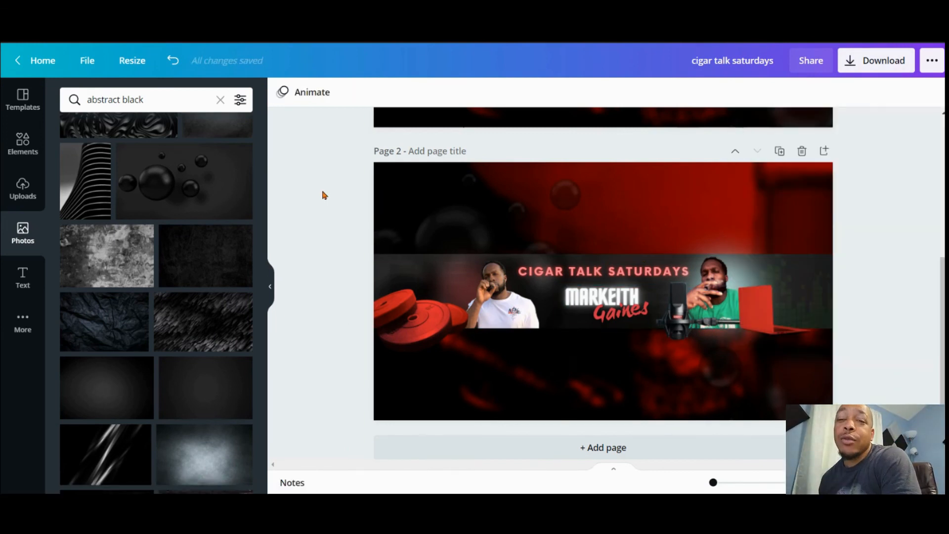